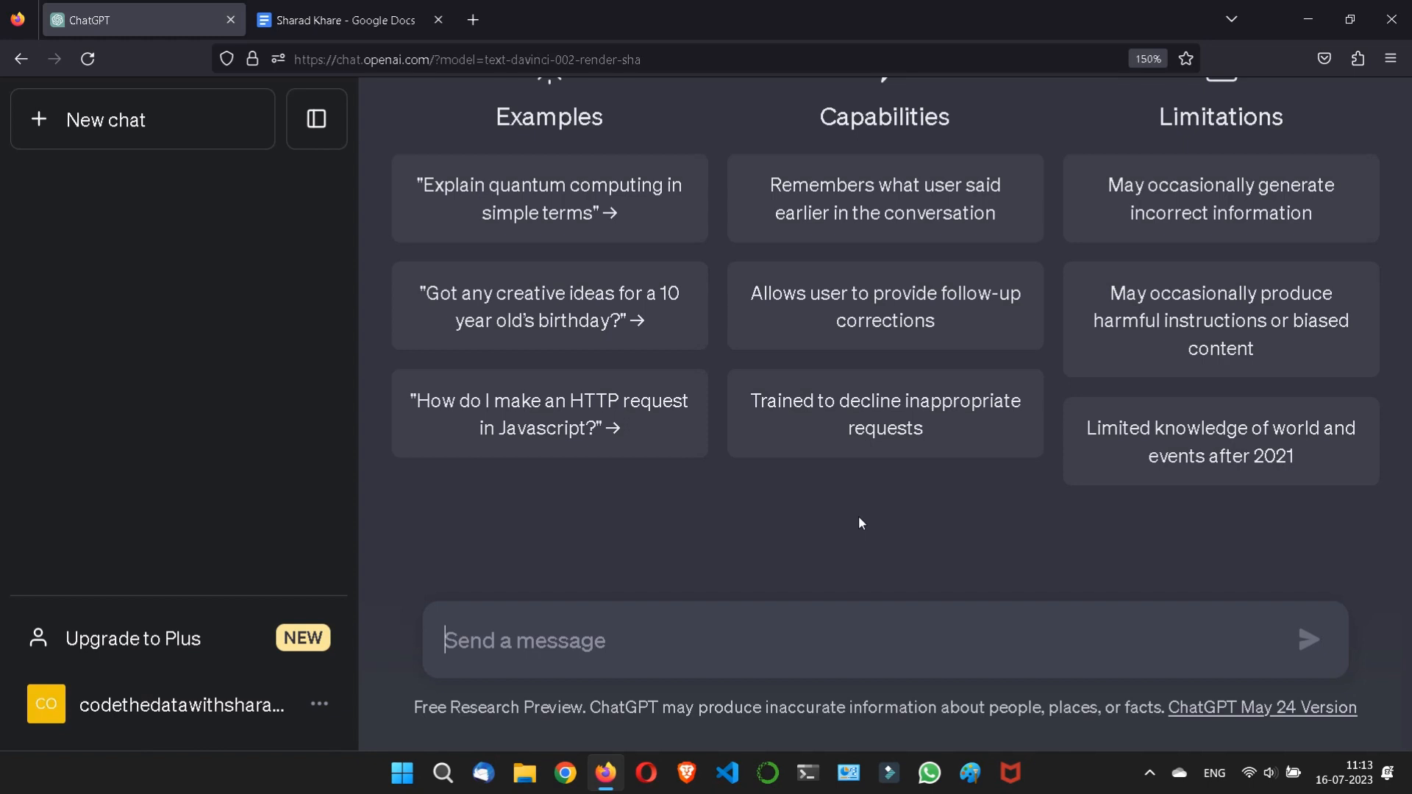
# Switch to the Google Docs document and write the heading "ChatGPT - Few SHot Prompting".
pyautogui.click(353, 20)
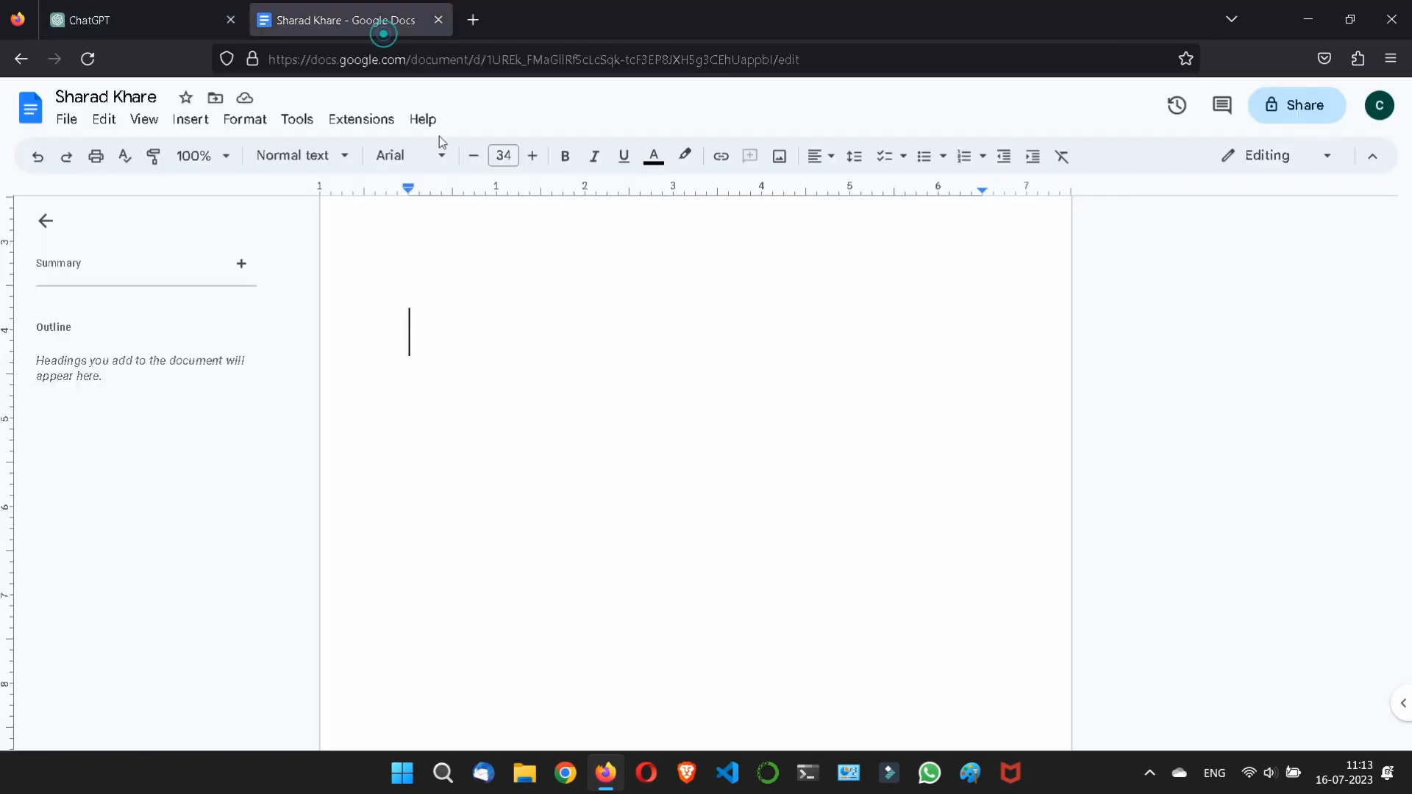
pyautogui.write('Cha')
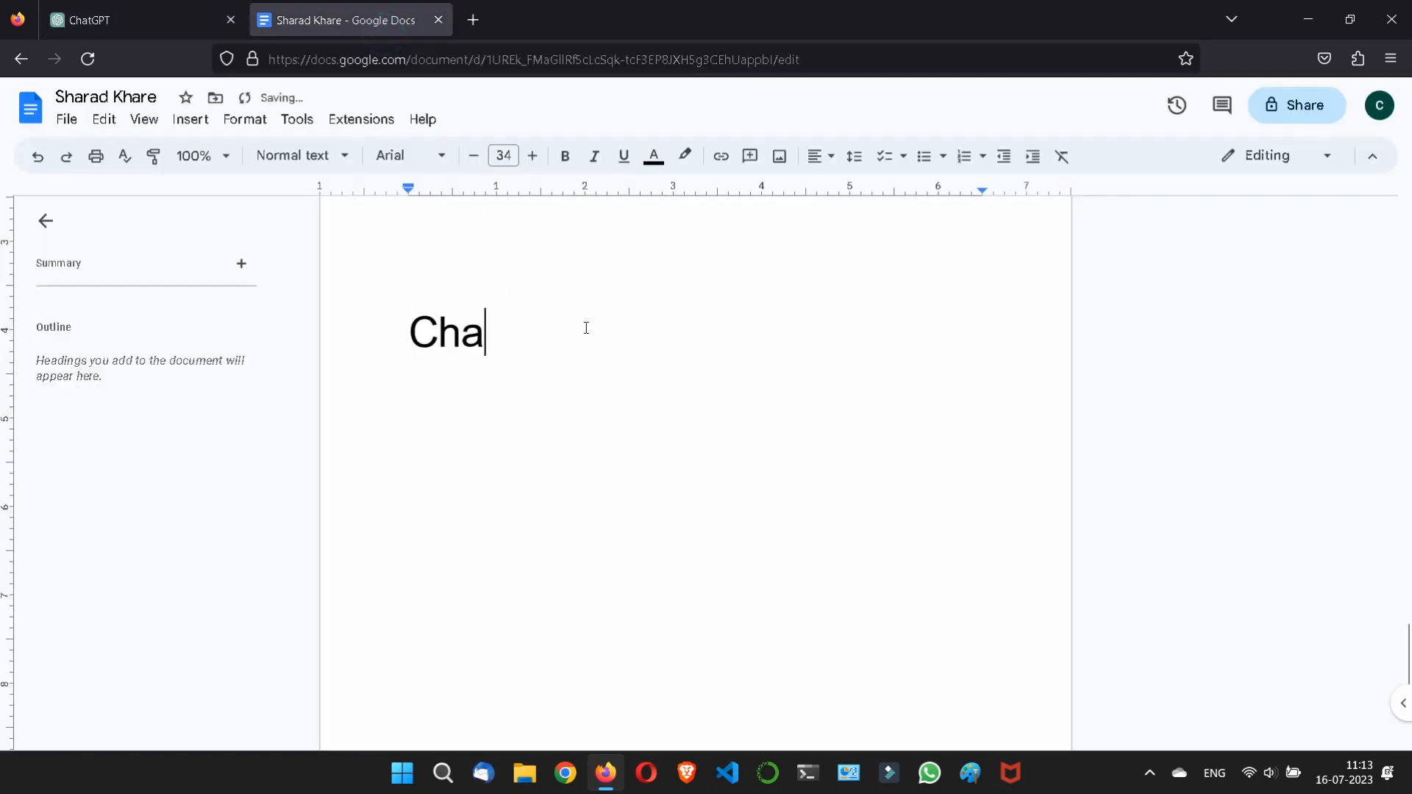
pyautogui.write('tGPT - ')
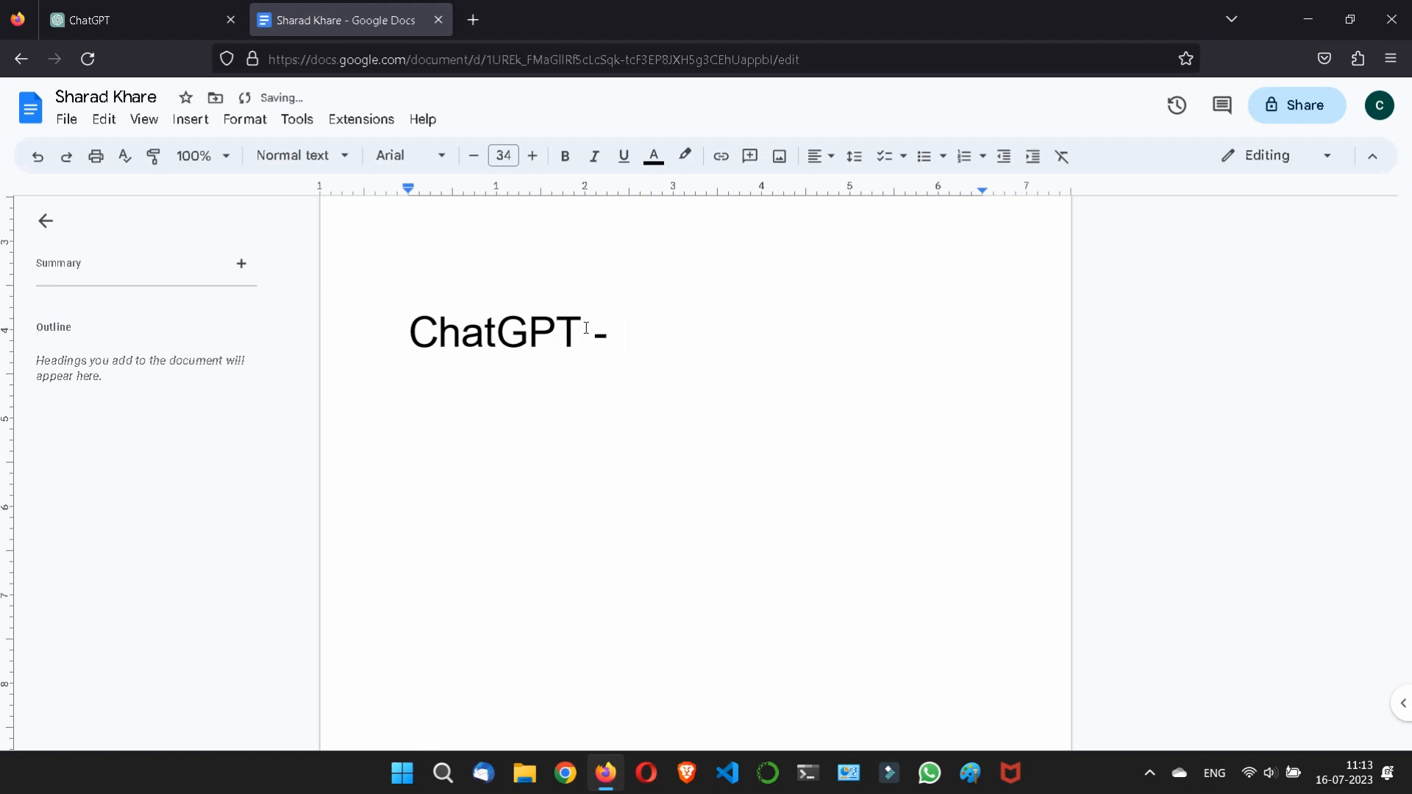
pyautogui.write('Few SHot ')
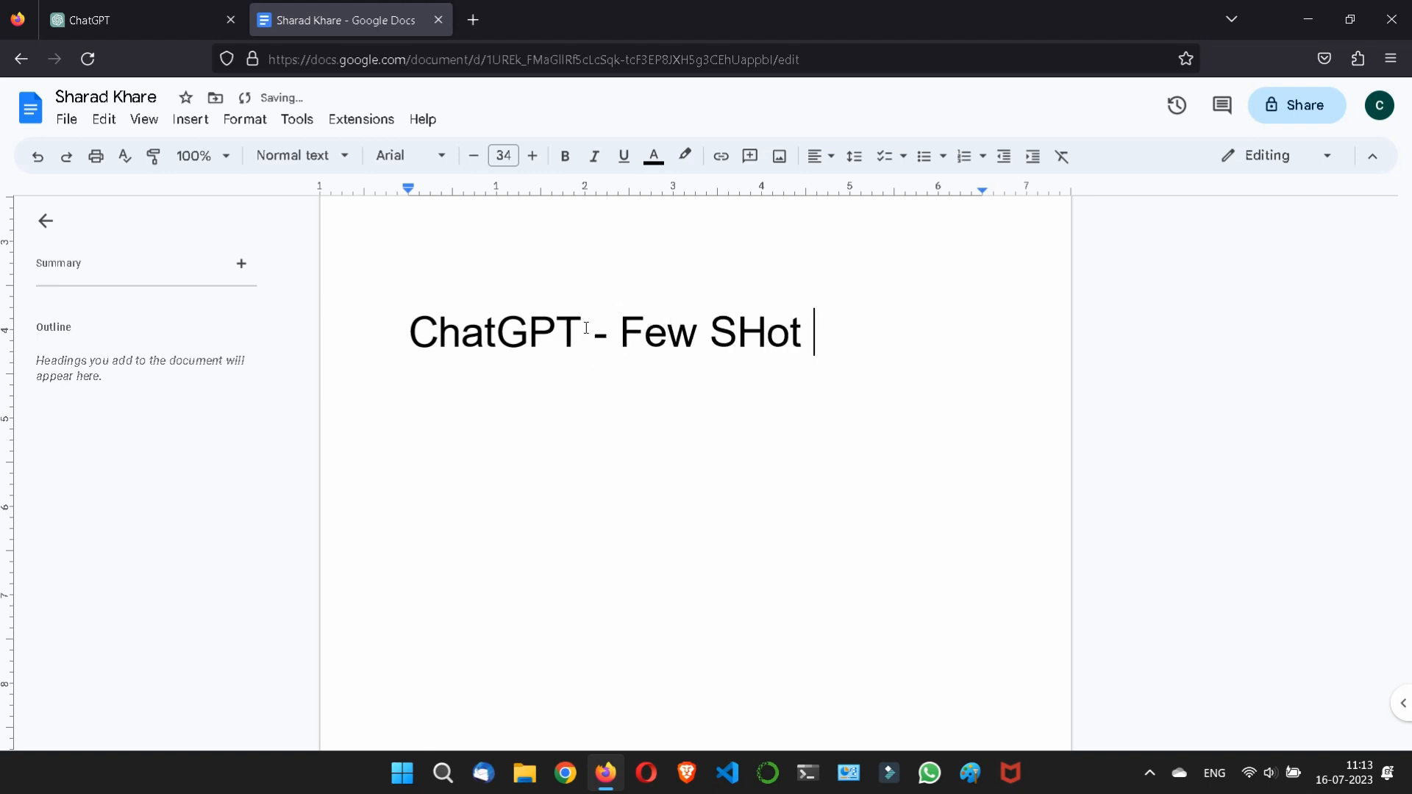
pyautogui.write('Prompting')
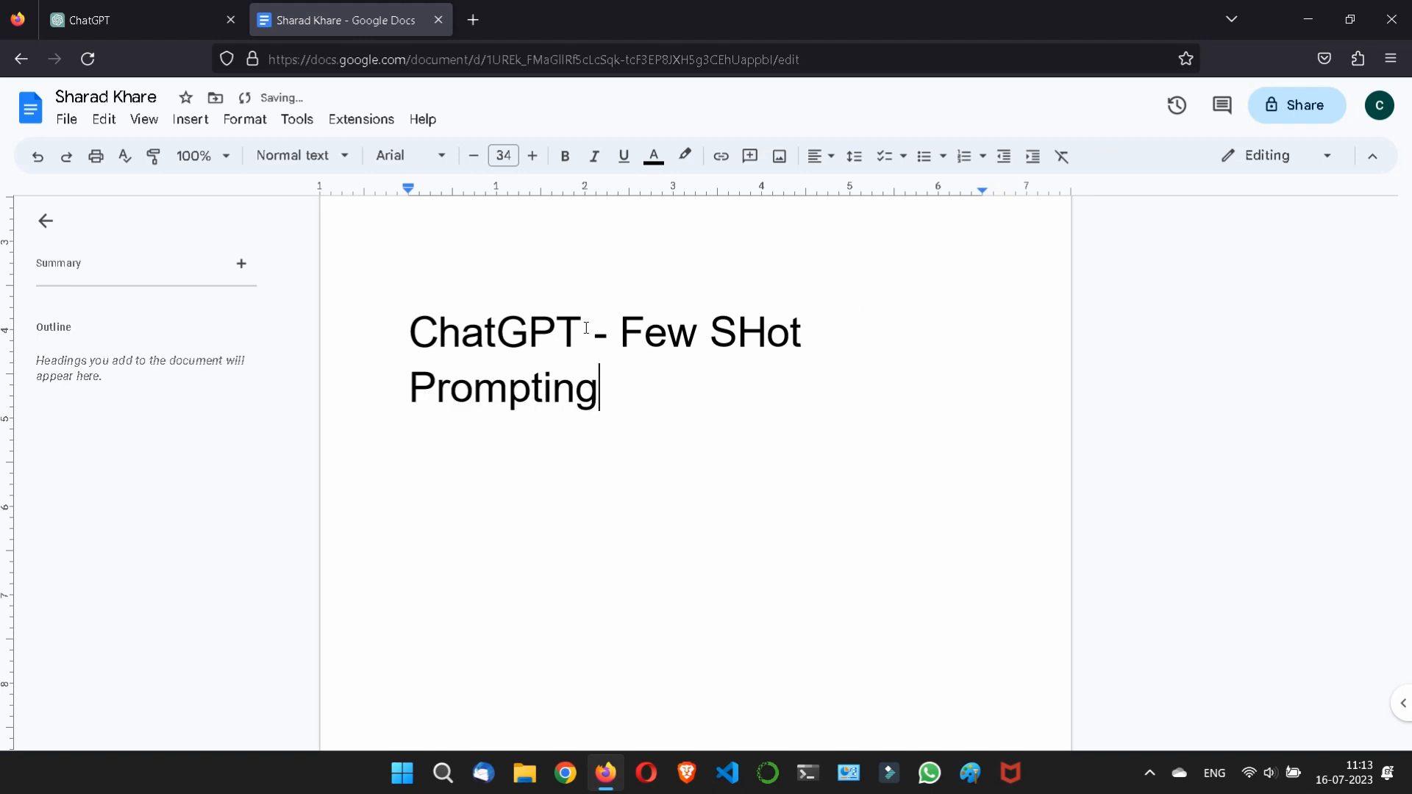
# Correct "SHot" to "Shot" in the heading and end the heading with a period.
pyautogui.press('Up')
pyautogui.press('Right')
pyautogui.press('Right')
pyautogui.press('Right')
pyautogui.press('Right')
pyautogui.press('Right')
pyautogui.press('Right')
pyautogui.press('Right')
pyautogui.press('Right')
pyautogui.press('BackSpace')
pyautogui.write('h')
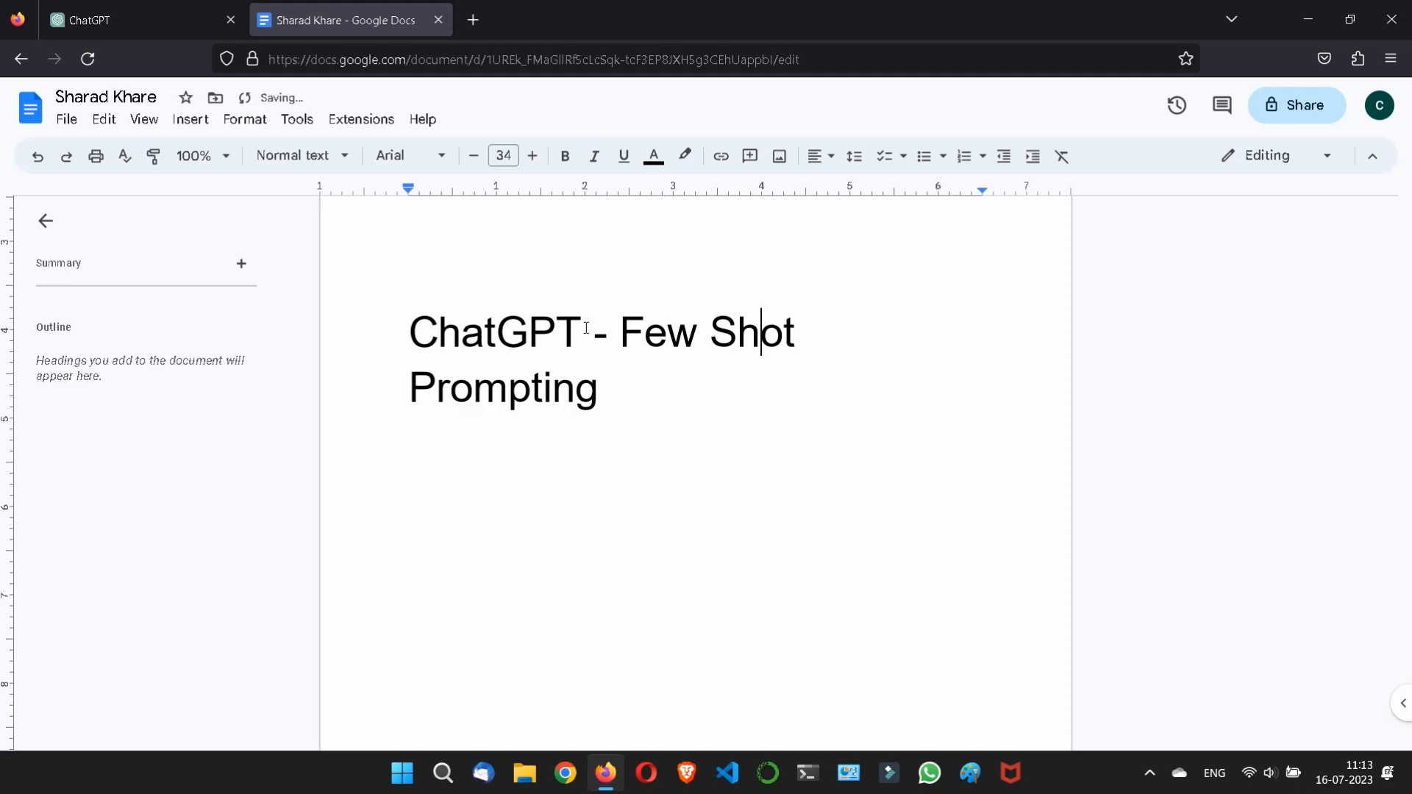
pyautogui.press('Down')
pyautogui.write('.')
# Begin a new paragraph below the heading with "Use a few explicit example or shots which will guide".
pyautogui.press('Return')
pyautogui.write('use ')
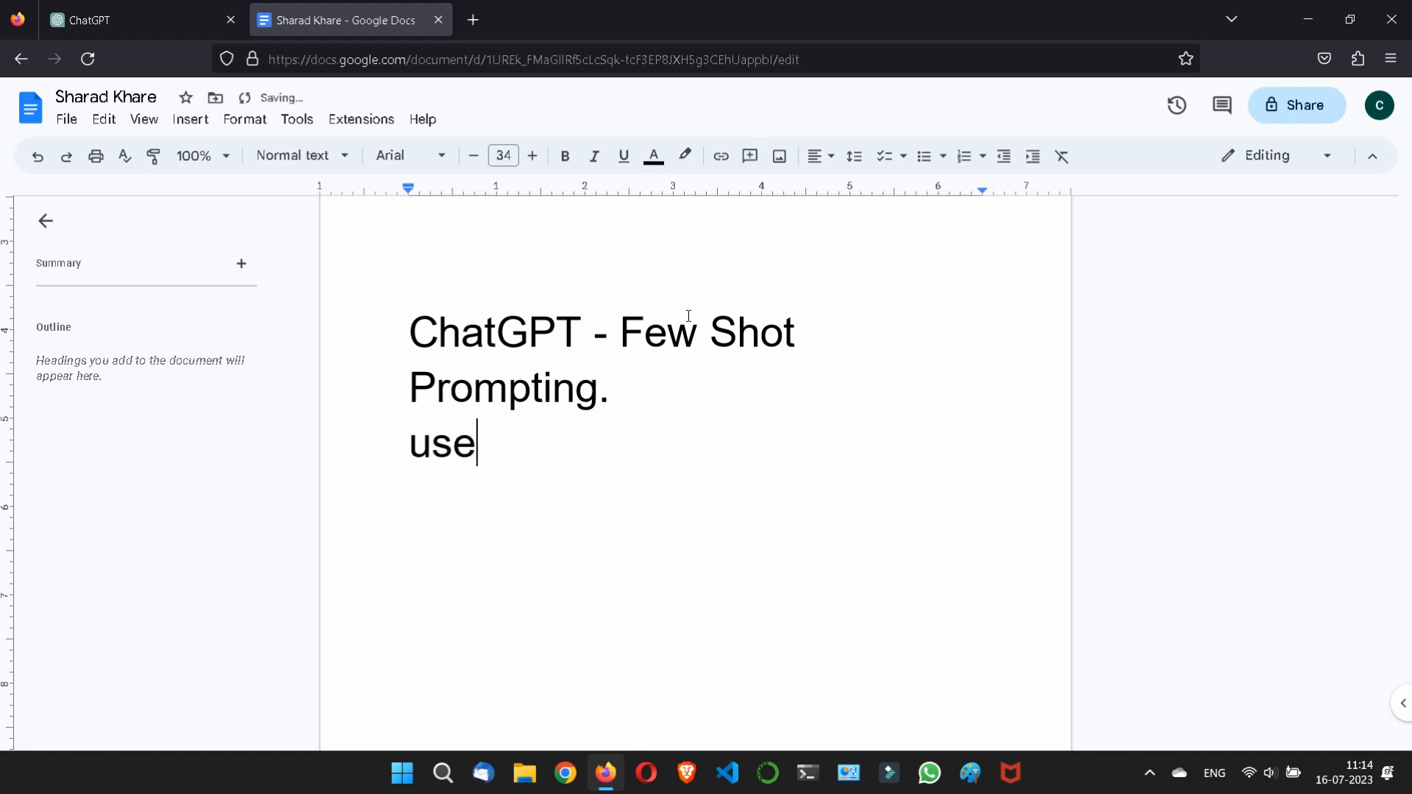
pyautogui.write('a few exp')
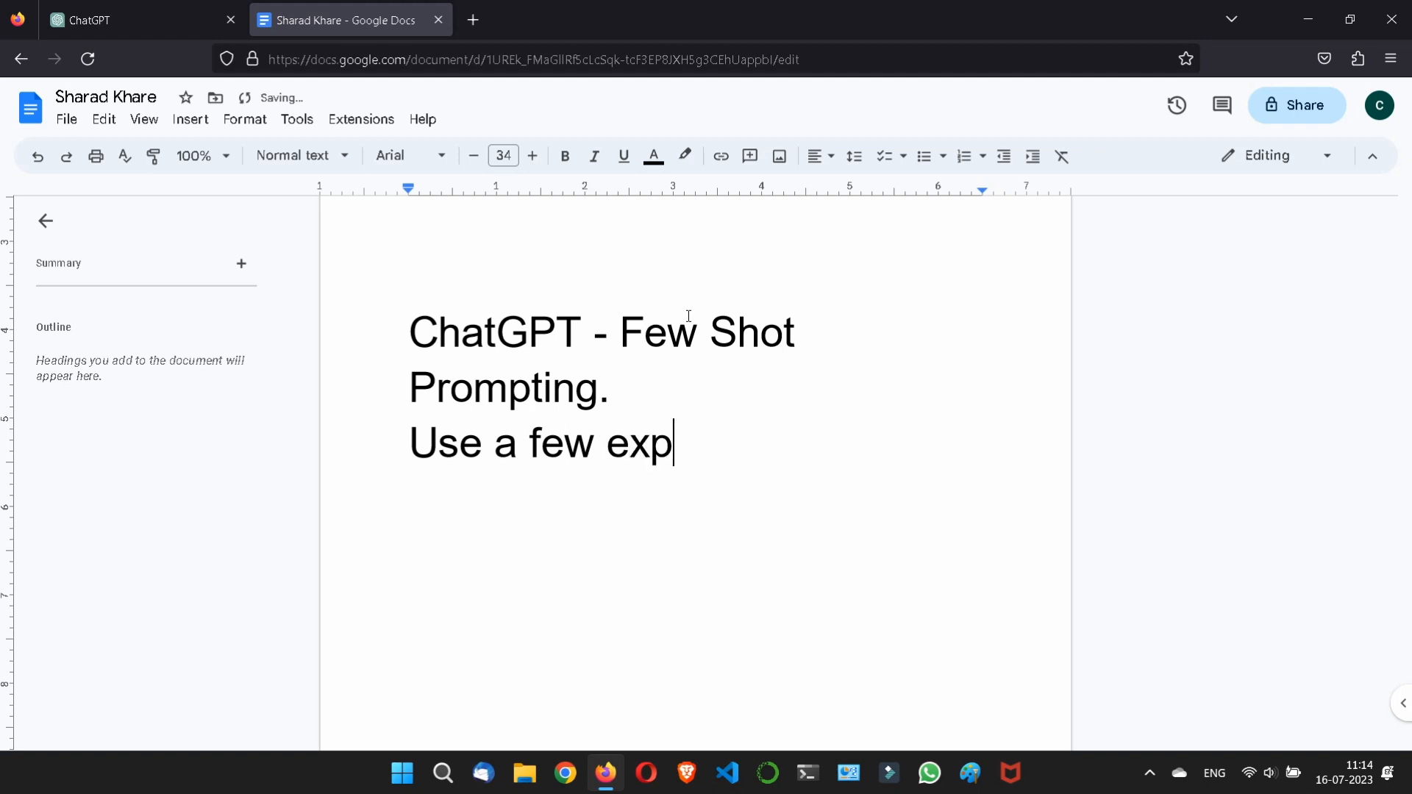
pyautogui.write('licit')
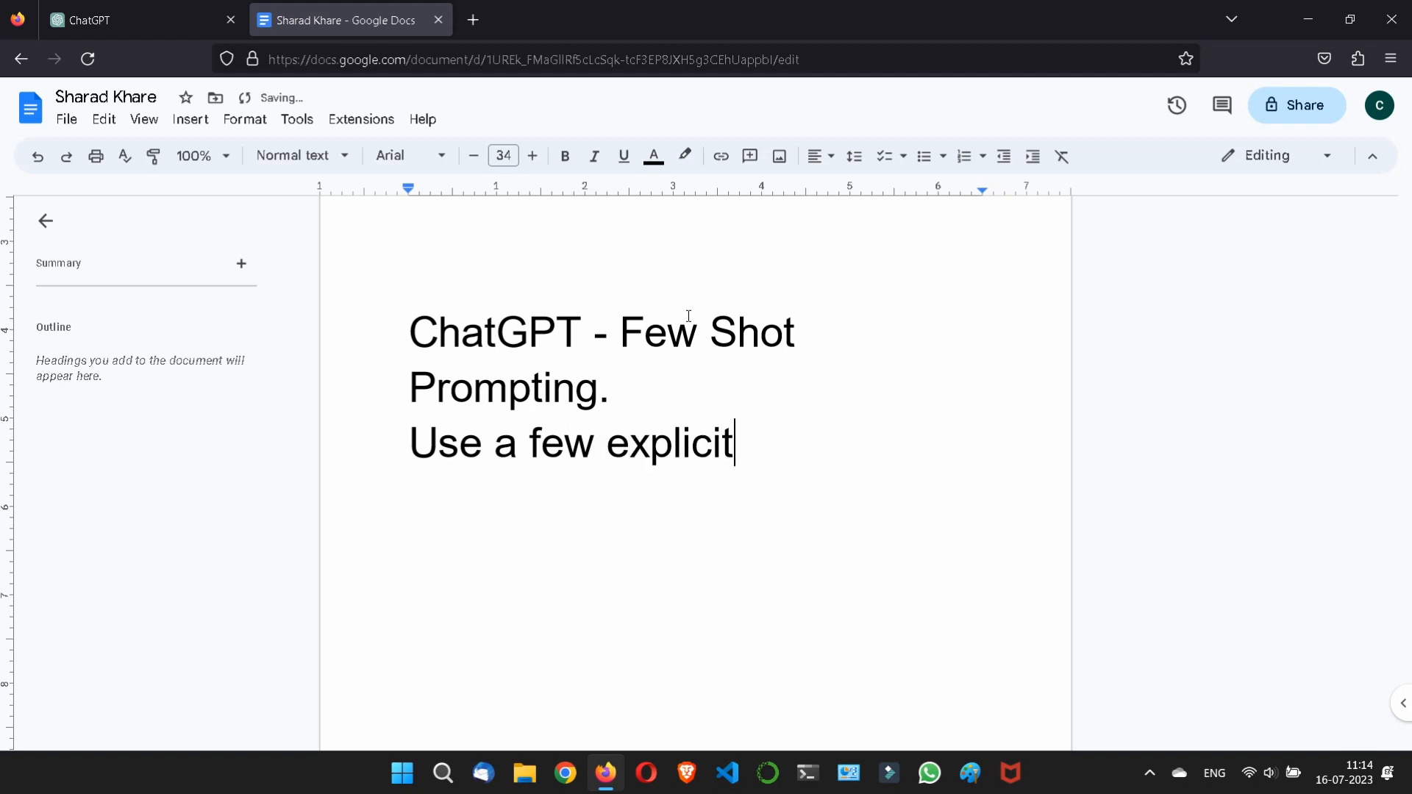
pyautogui.write(' examp')
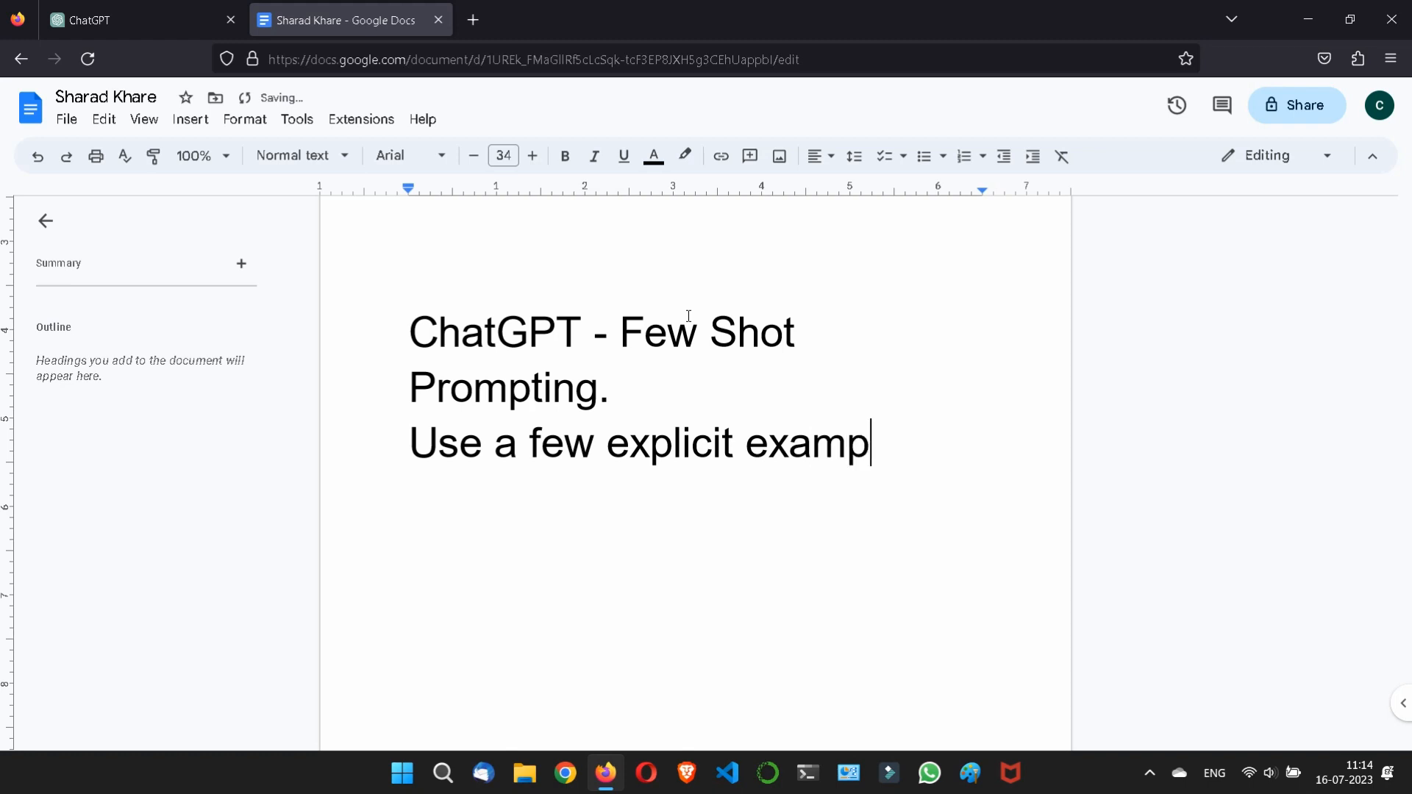
pyautogui.write('le or shots ')
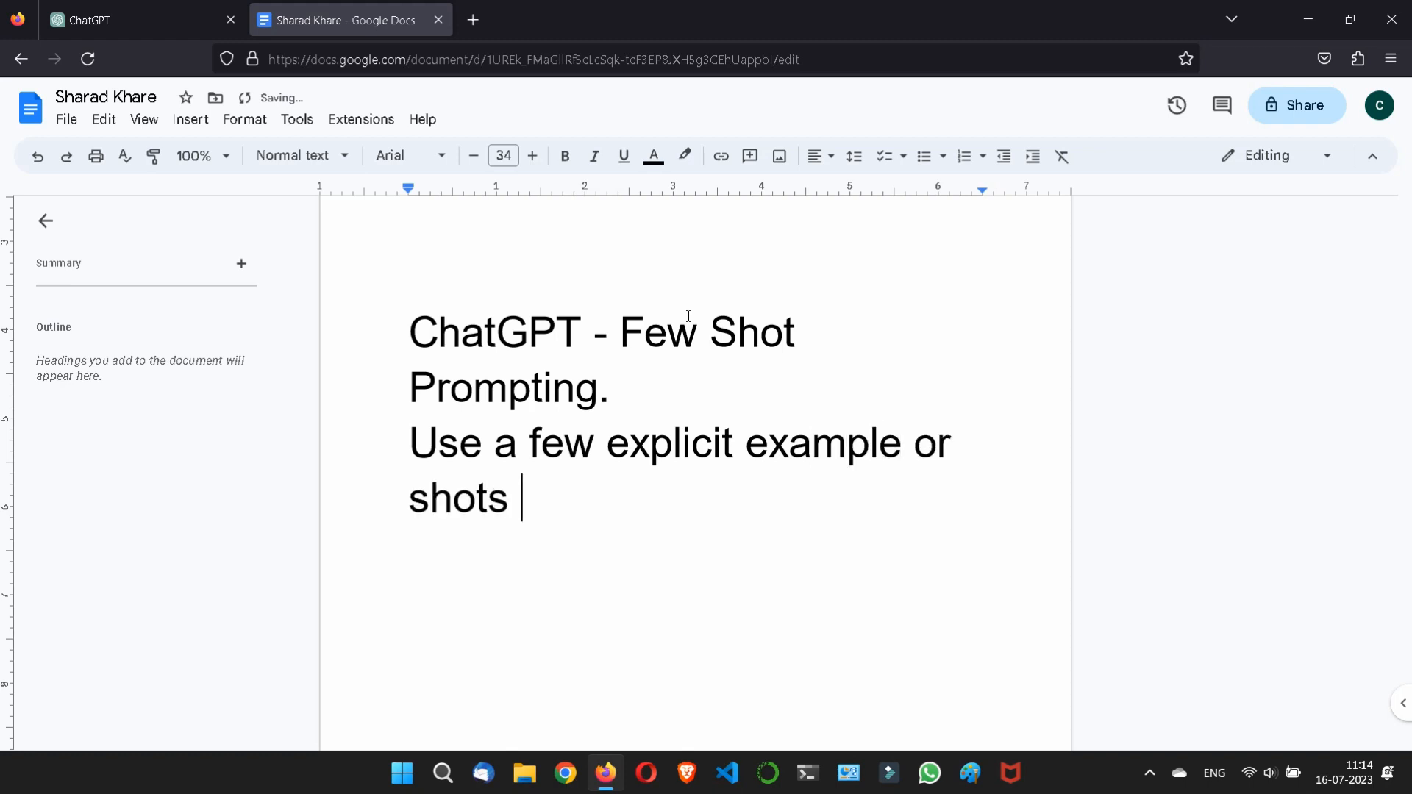
pyautogui.write('which will')
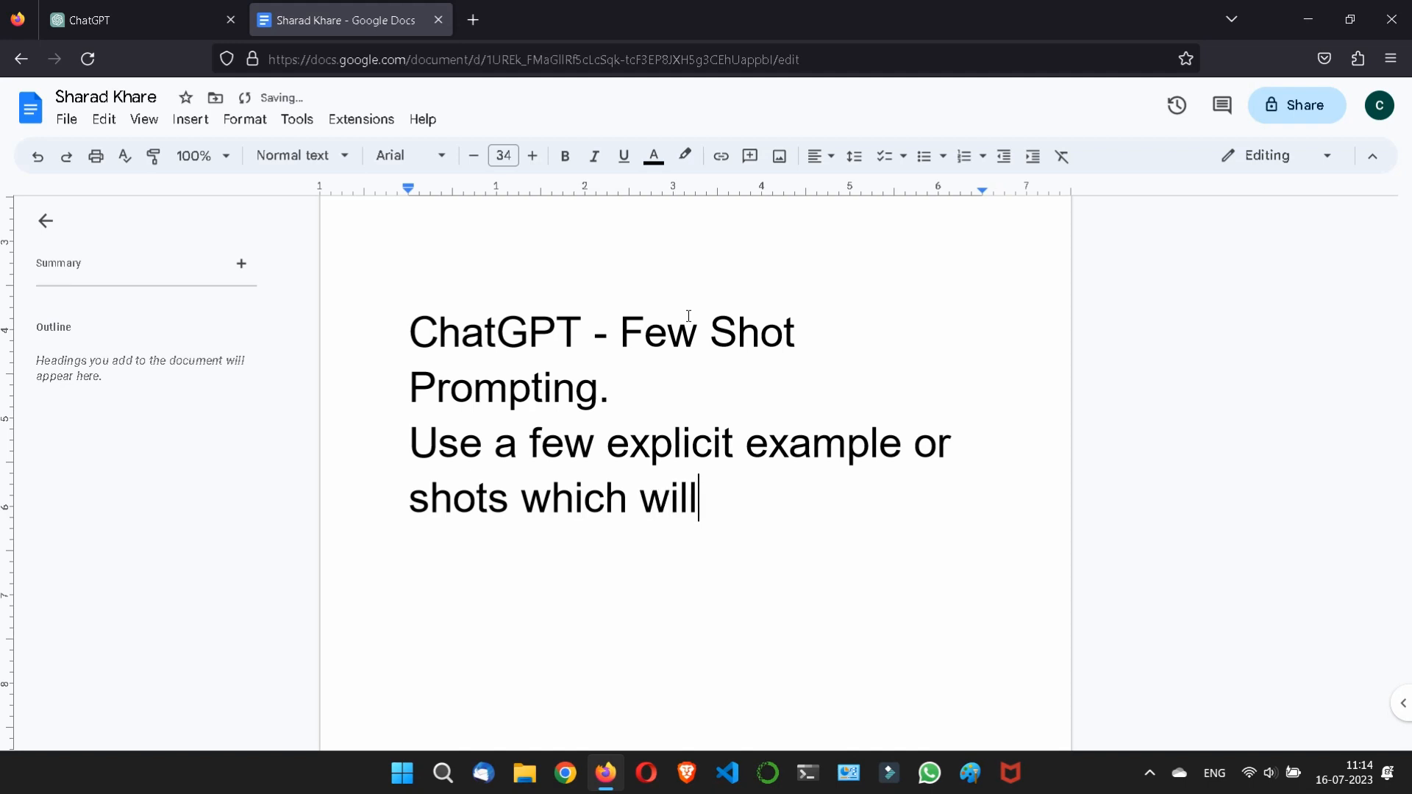
pyautogui.write(' guide')
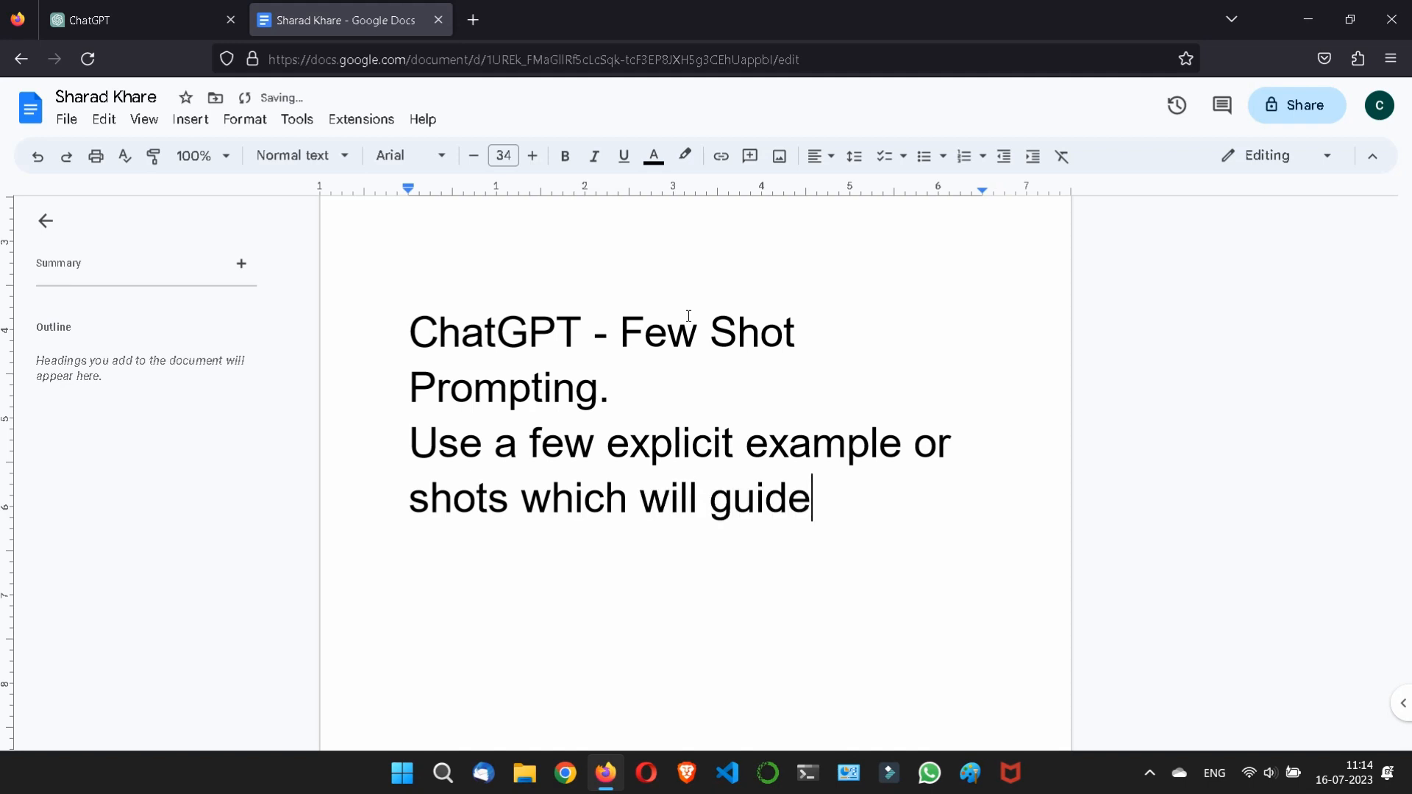
# Continue the sentence with "the AI to respond in a specific way".
pyautogui.write(' the ait')
pyautogui.press('BackSpace')
pyautogui.press('BackSpace')
pyautogui.press('BackSpace')
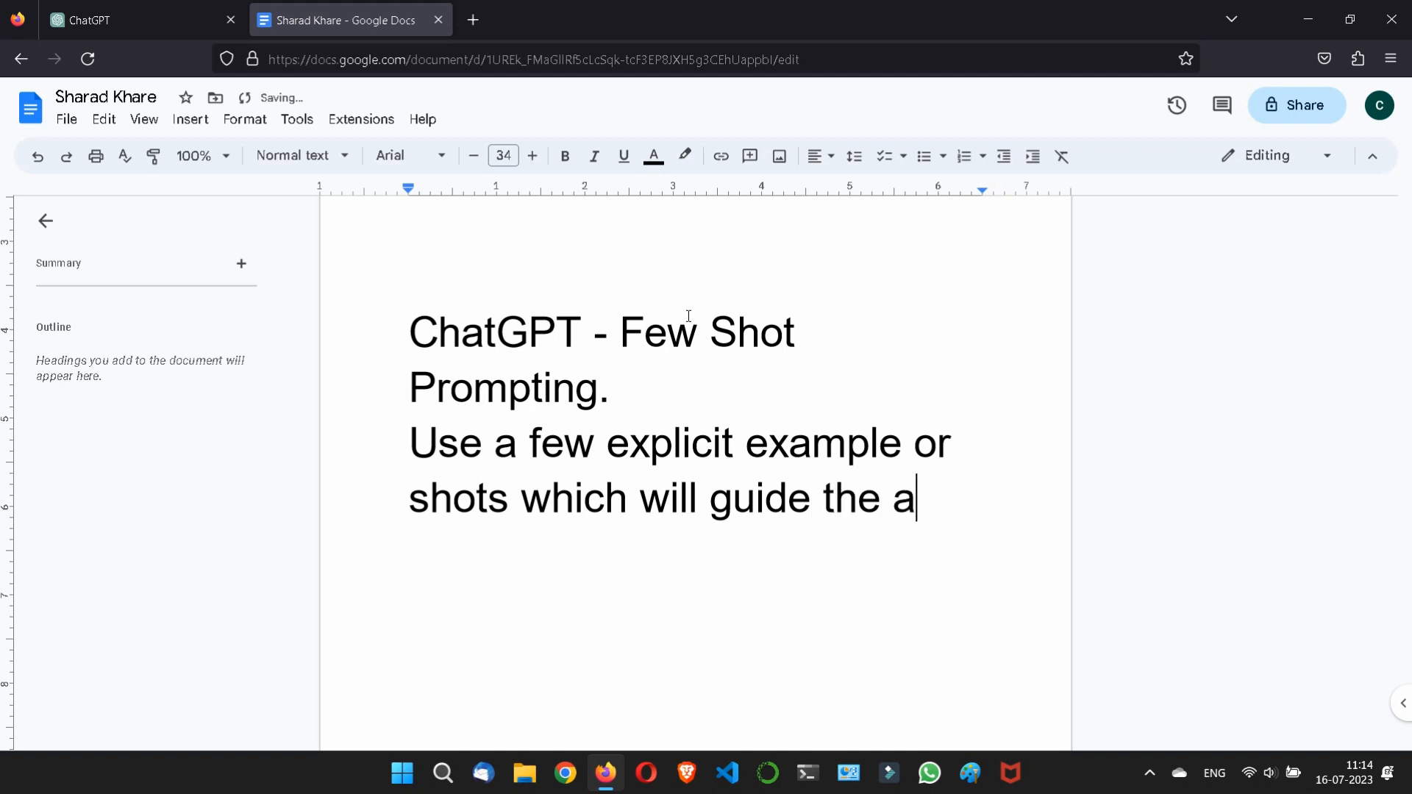
pyautogui.write('AI to res')
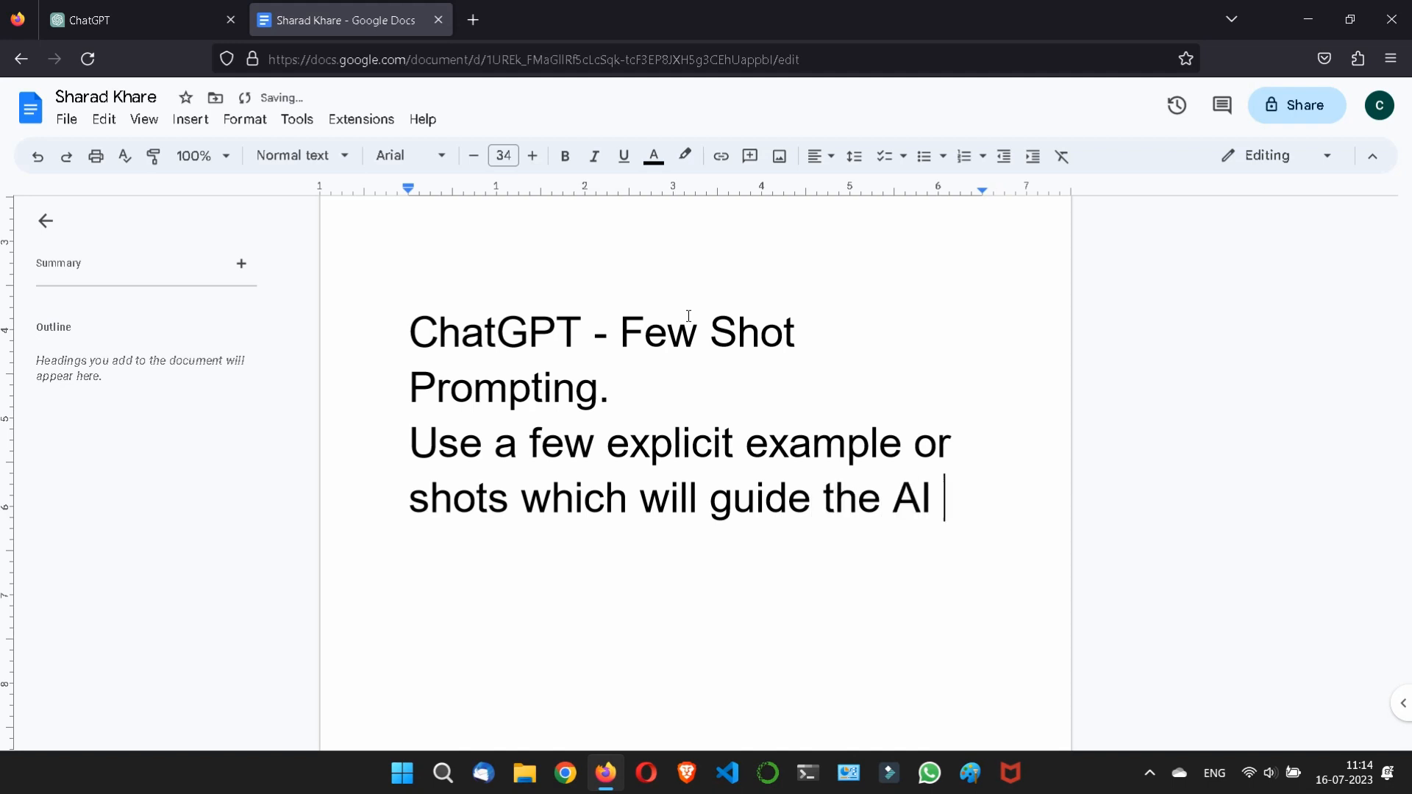
pyautogui.press('BackSpace')
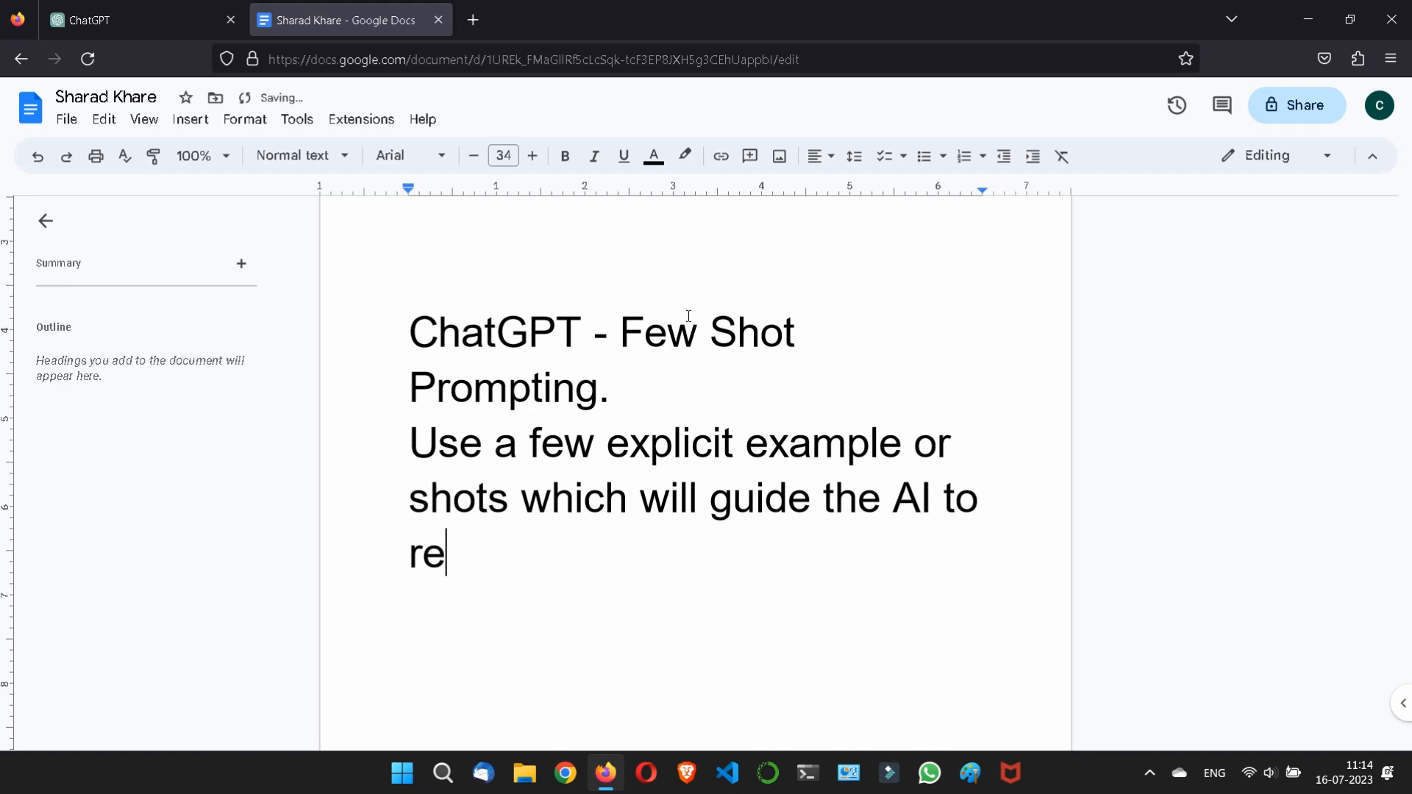
pyautogui.write('pont')
pyautogui.press('BackSpace')
pyautogui.press('BackSpace')
pyautogui.write('d')
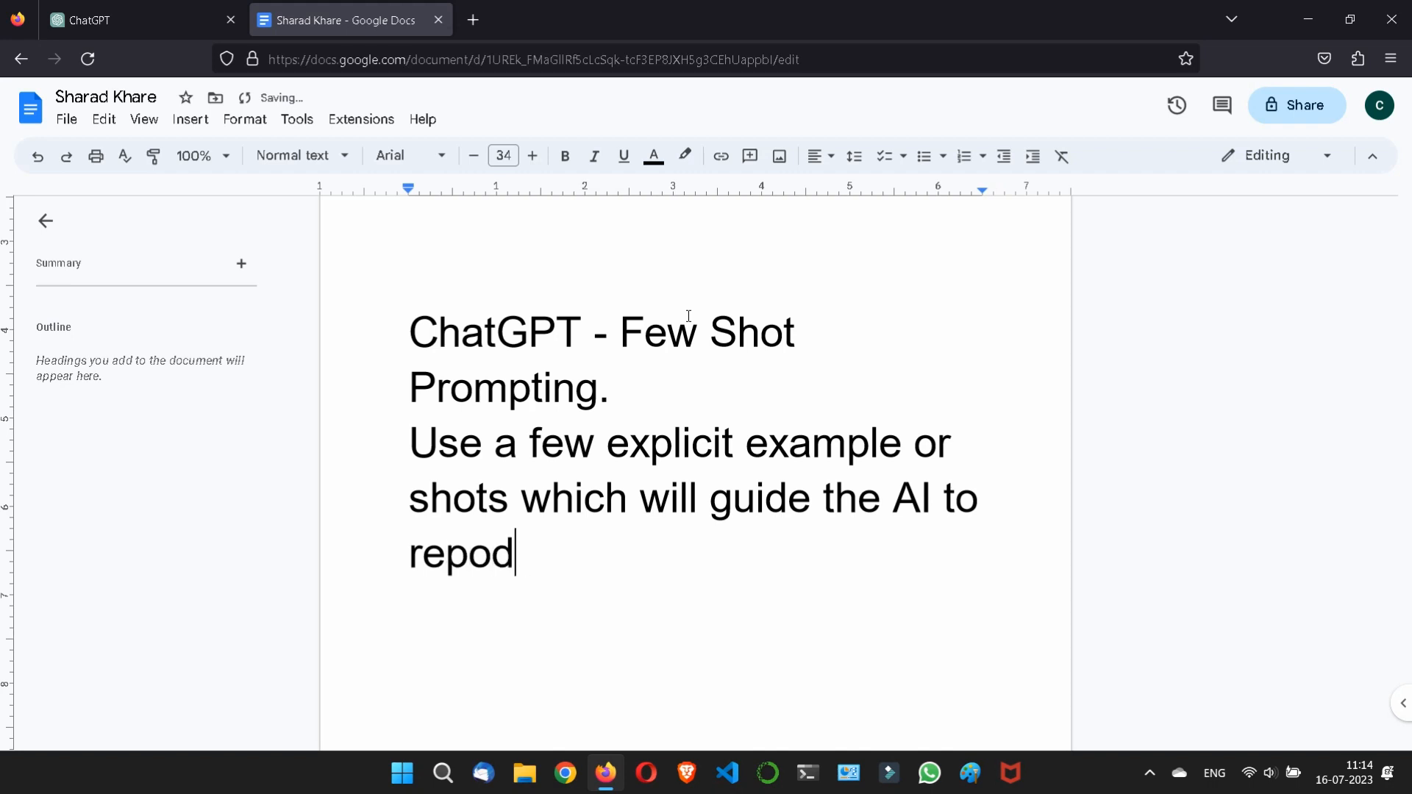
pyautogui.press('BackSpace')
pyautogui.write('nt')
pyautogui.press('BackSpace')
pyautogui.write('d')
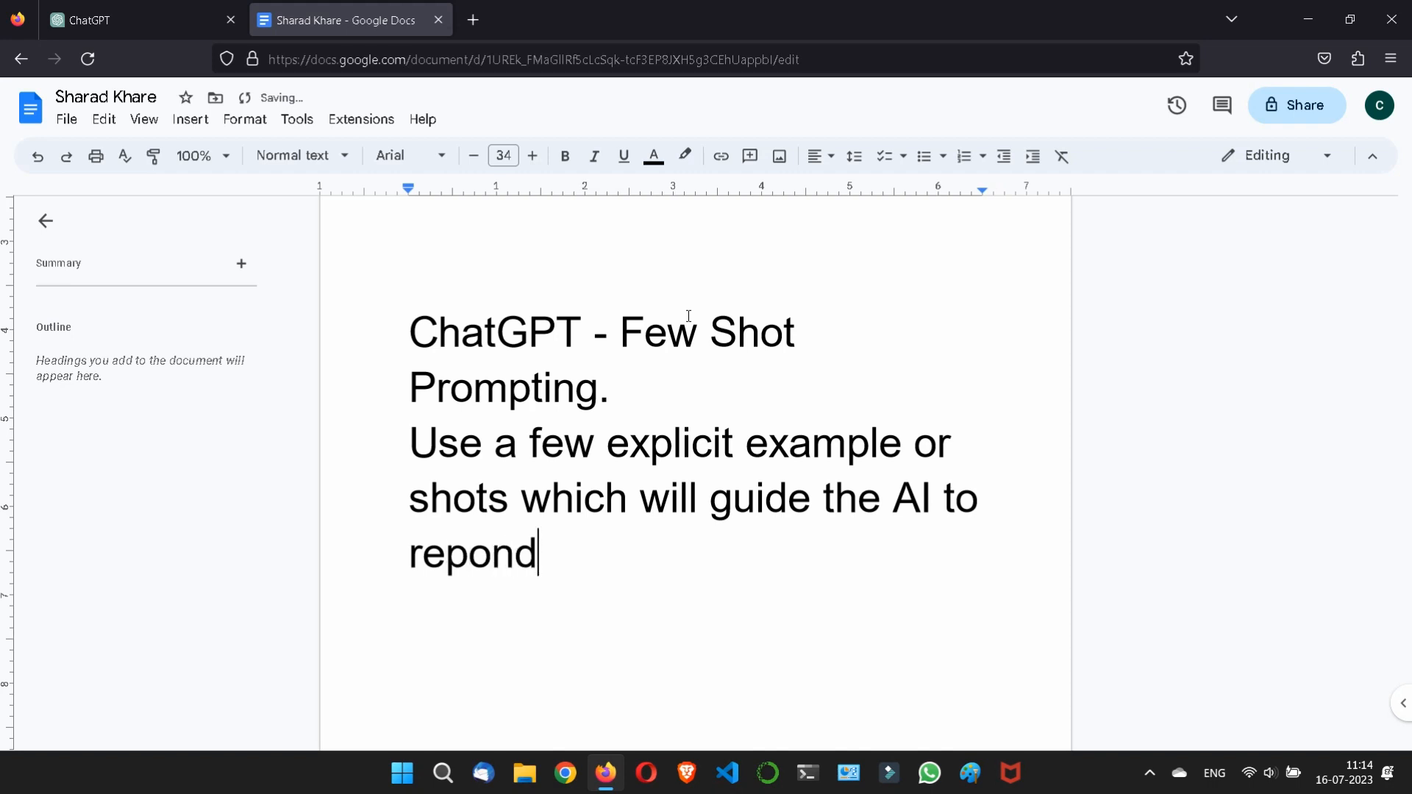
pyautogui.write(' in a')
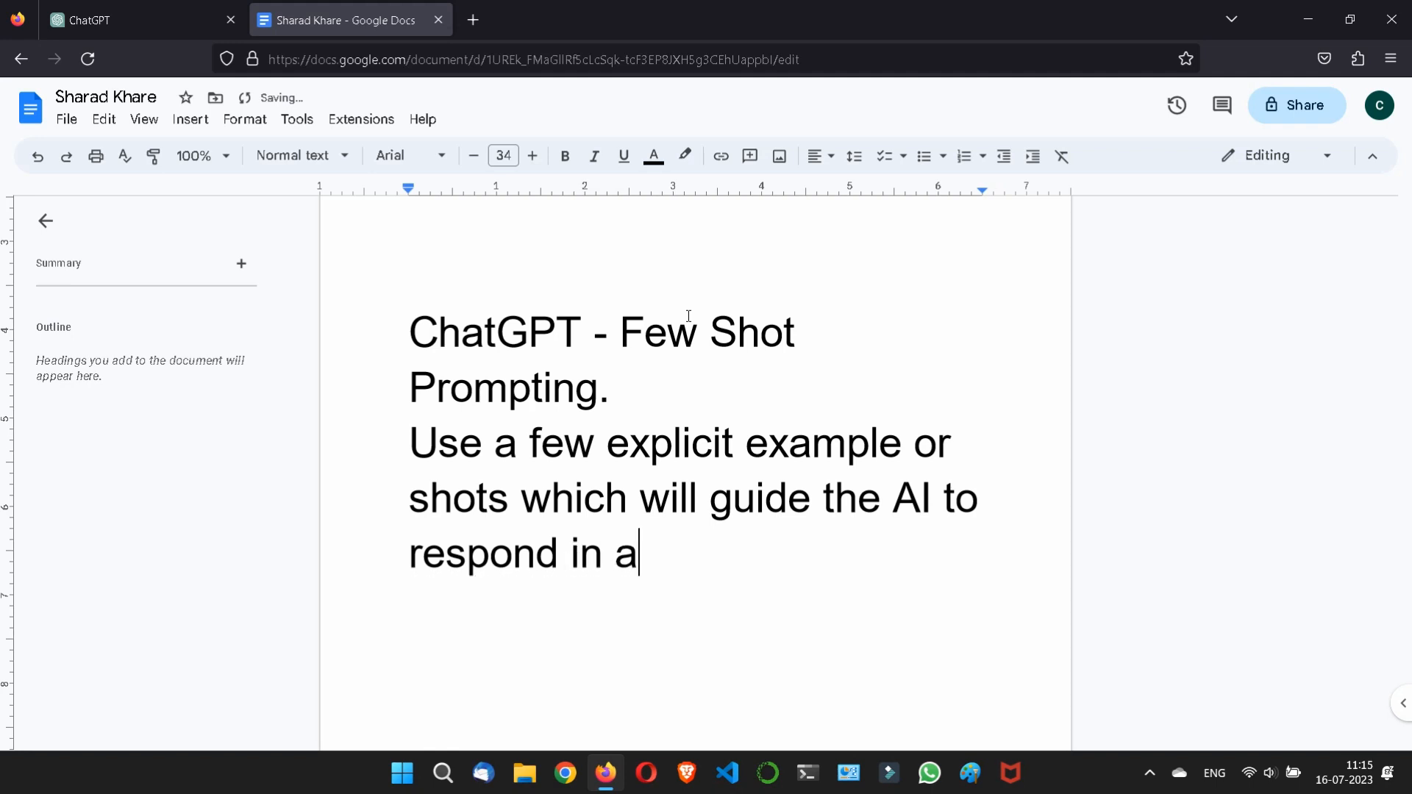
pyautogui.write(' speci')
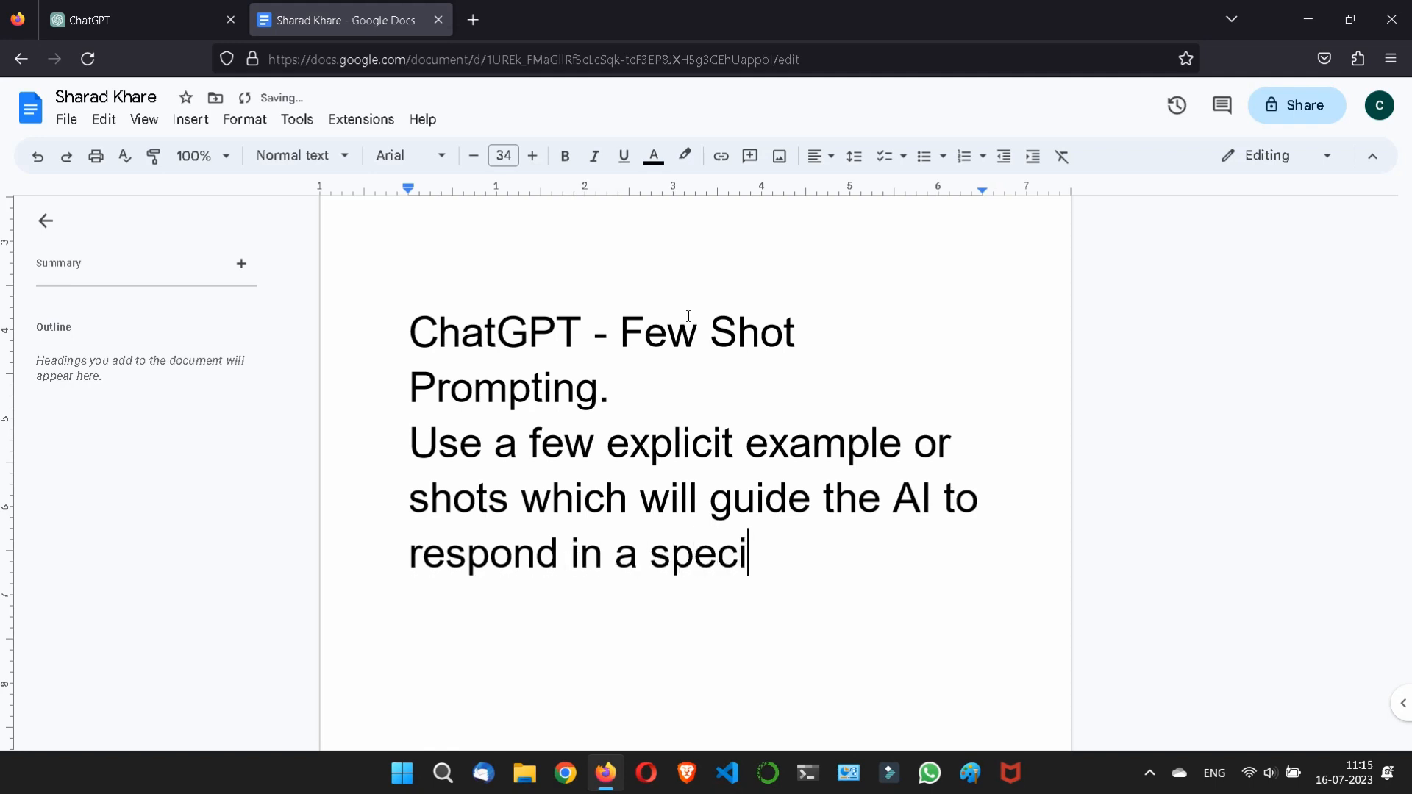
pyautogui.write('fic way')
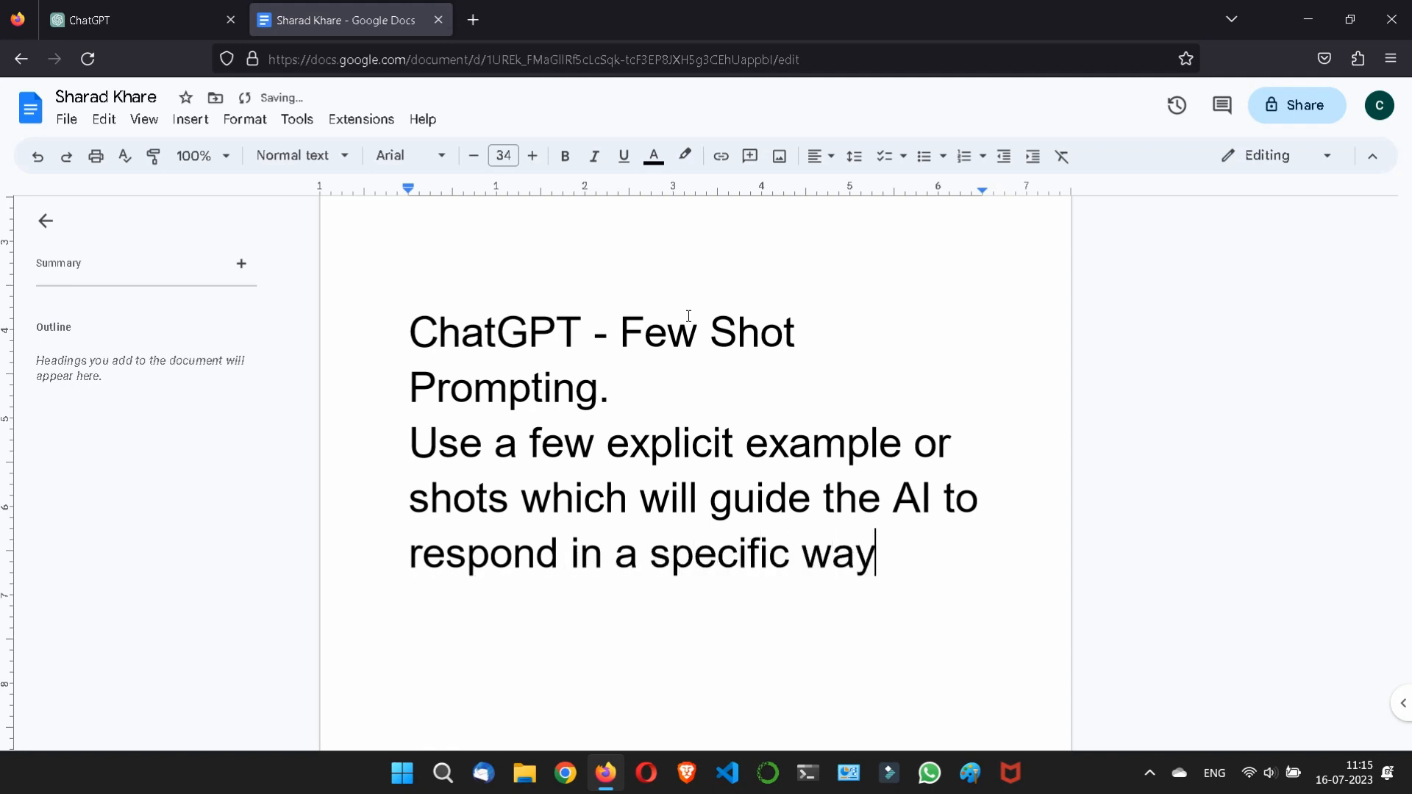
# Finish the sentence with ", this is called “Few Shot Prompting”" and start a new line below it.
pyautogui.write(', this is called ')
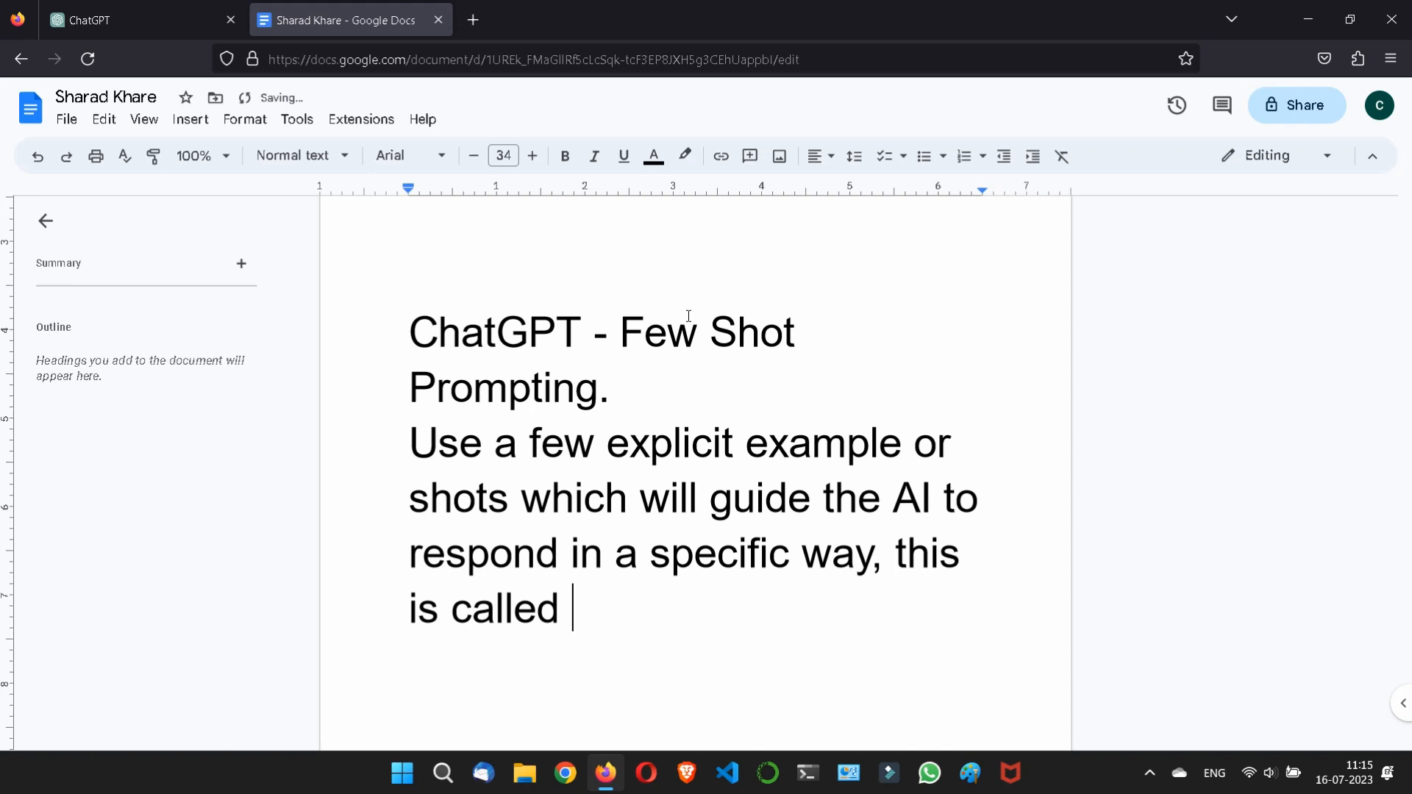
pyautogui.write('"Few')
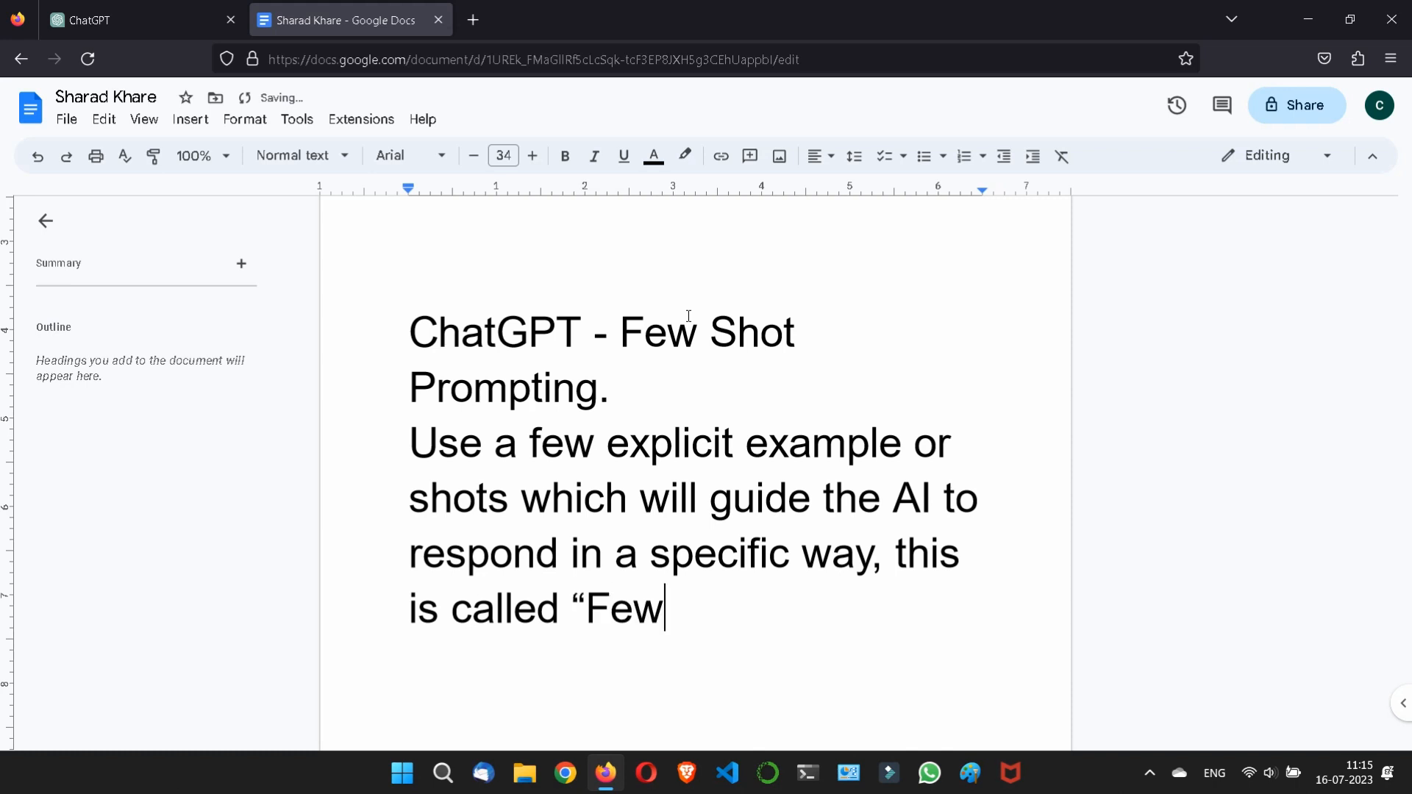
pyautogui.write(' Shot')
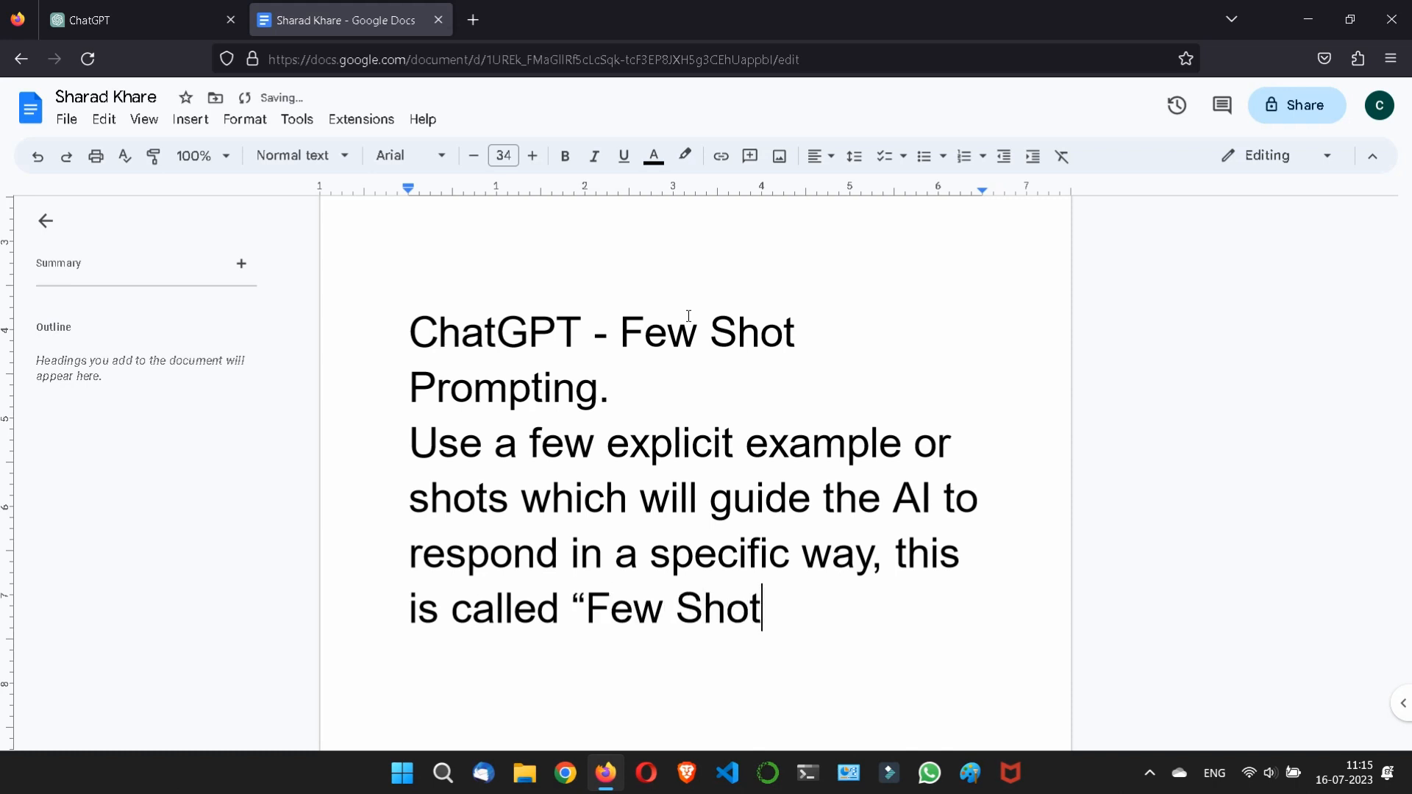
pyautogui.write(' Promptn')
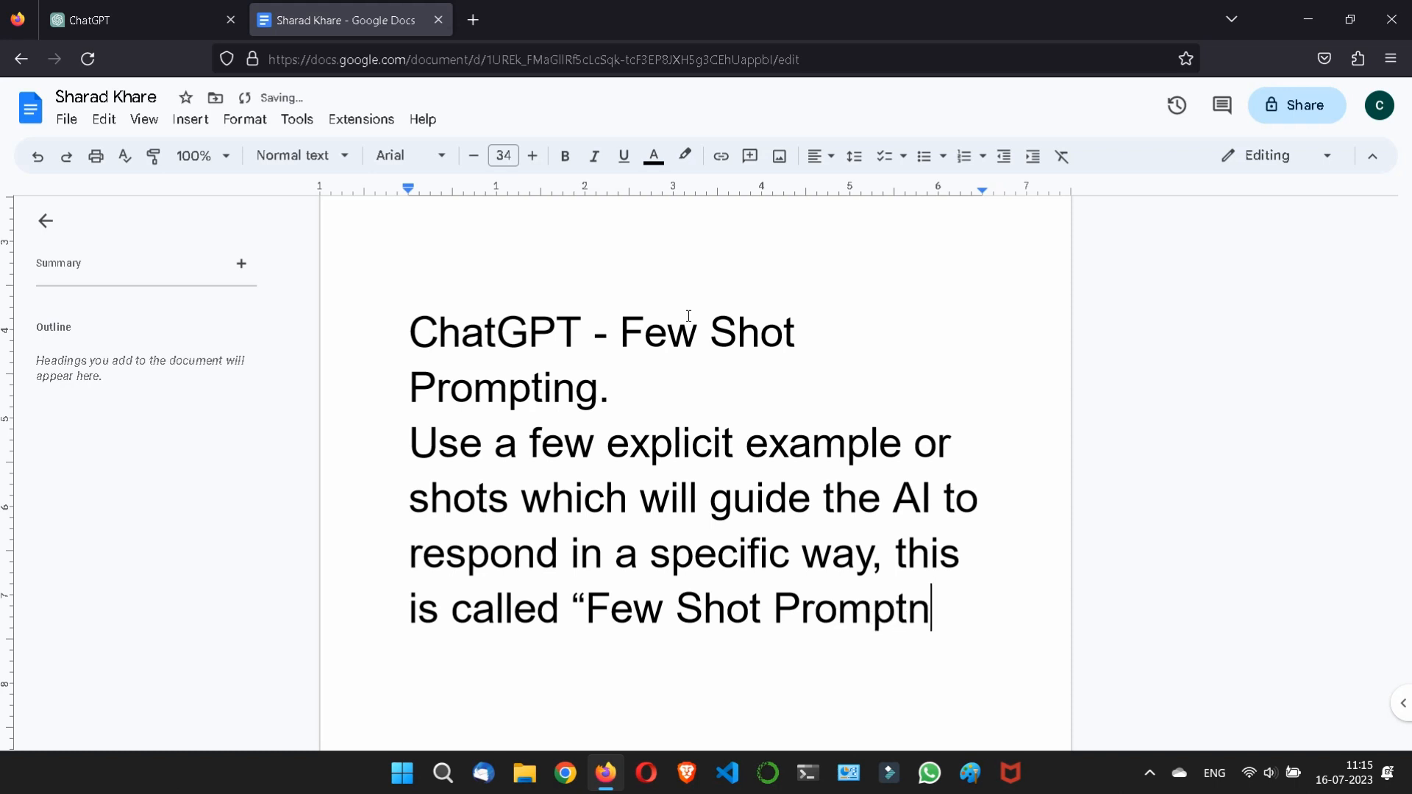
pyautogui.press('BackSpace')
pyautogui.write('ing"')
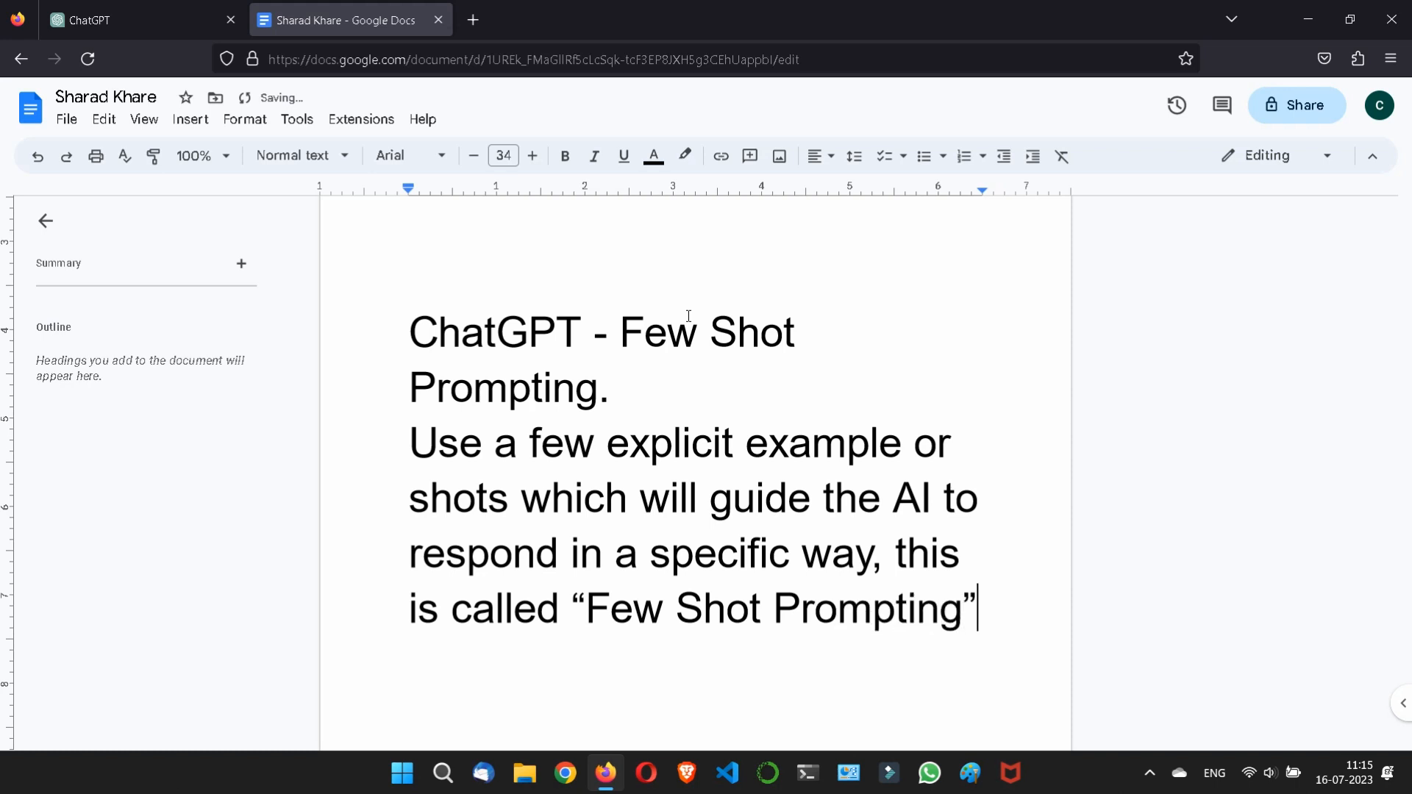
pyautogui.press('Return')
pyautogui.scroll(-2, 649, 529)
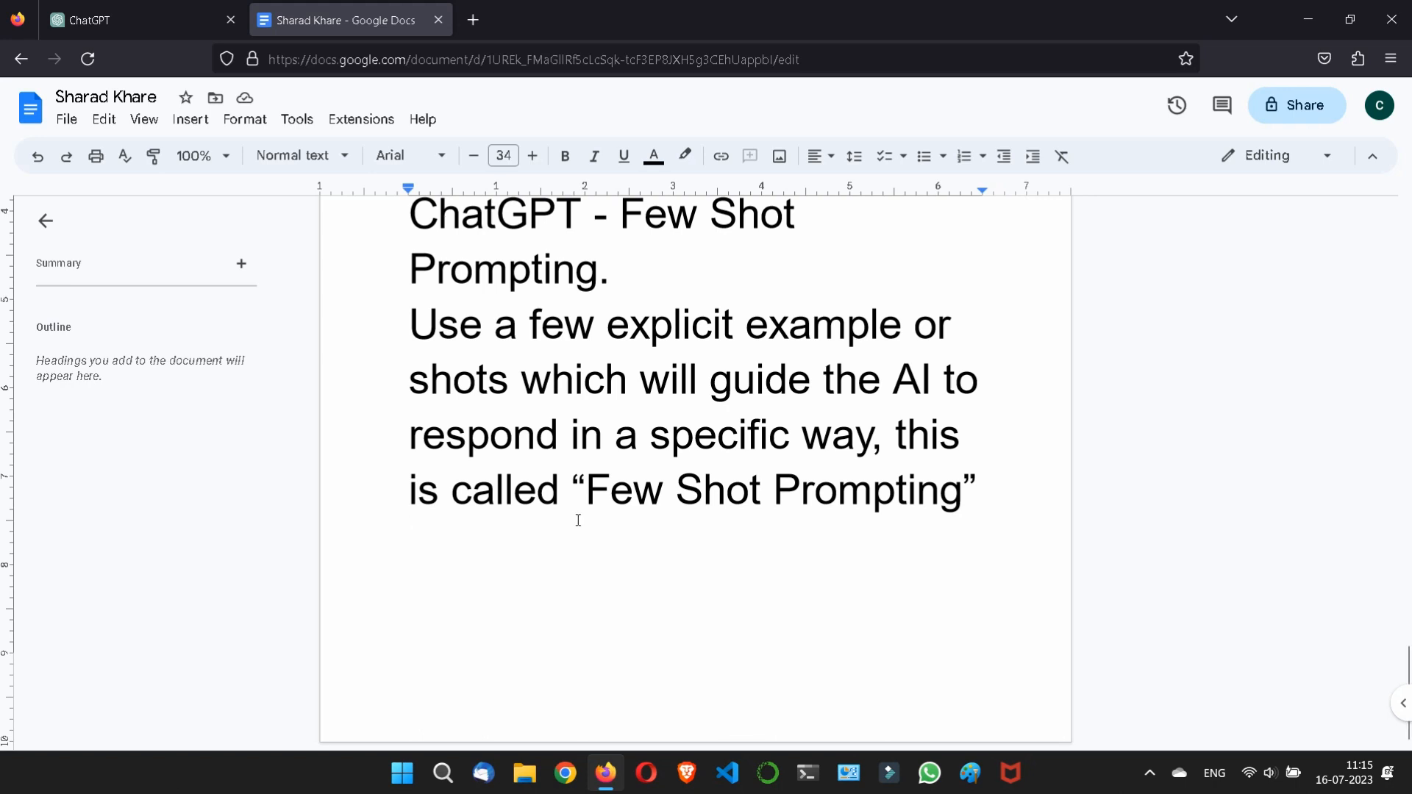
# Switch to ChatGPT and begin a message with "a conversation between".
pyautogui.click(148, 20)
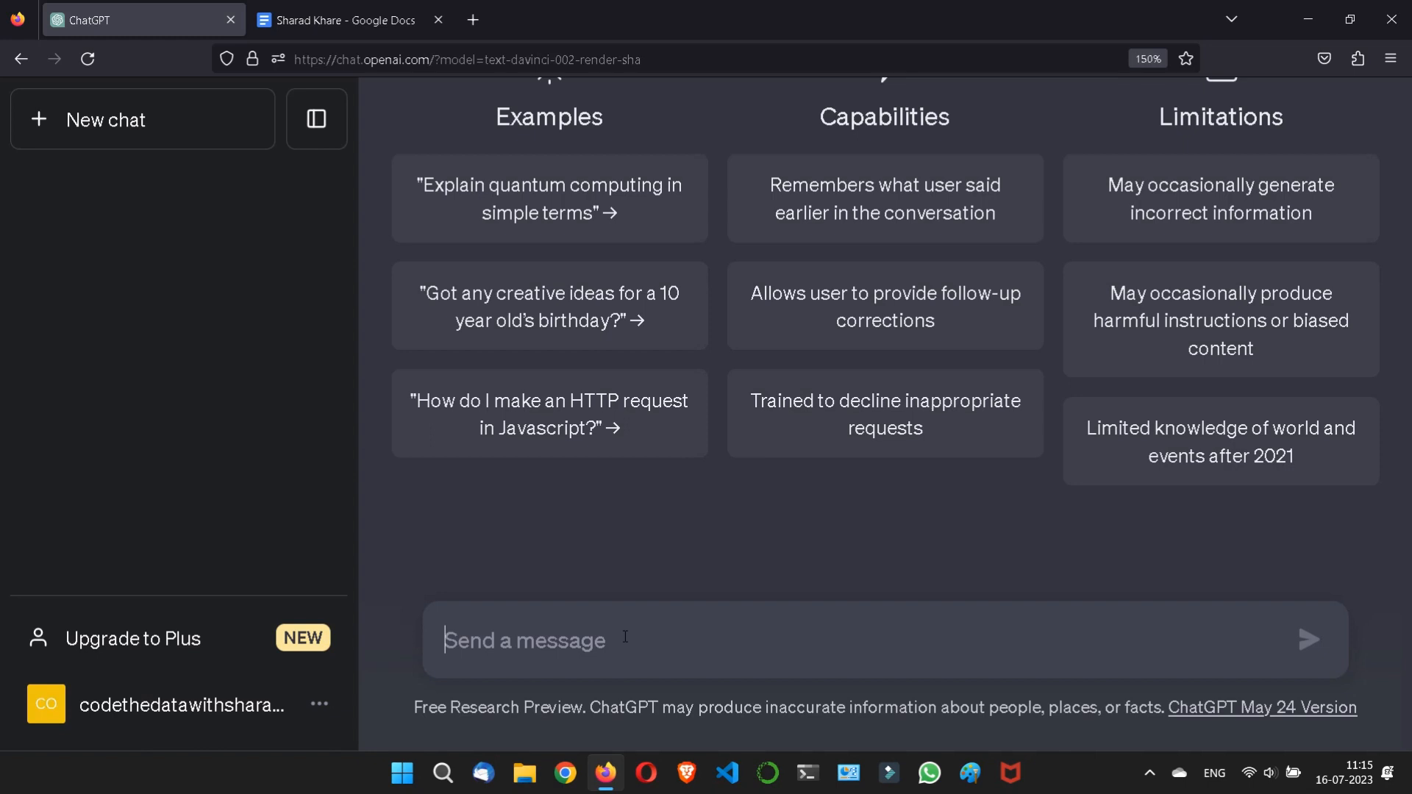
pyautogui.write('a conver')
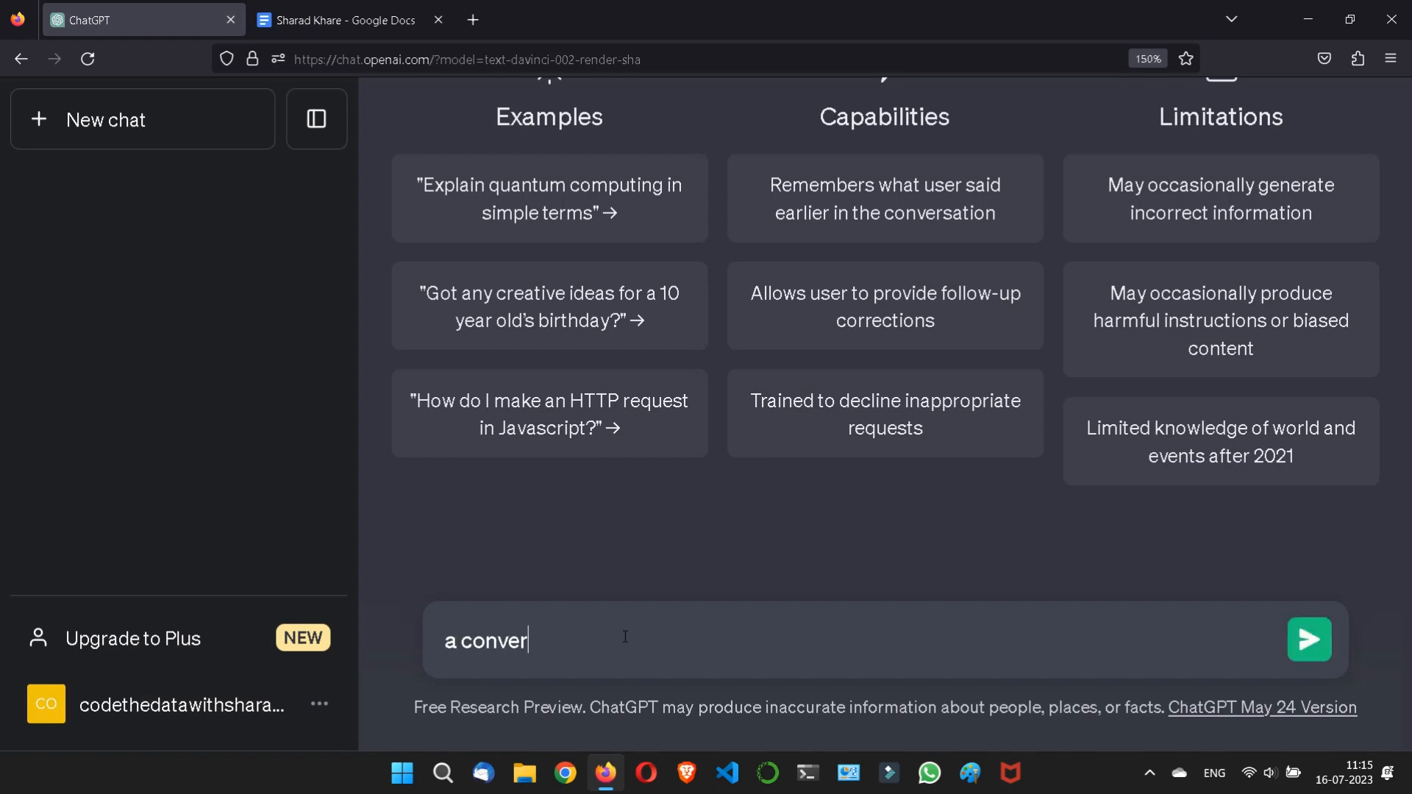
pyautogui.write('sation is')
pyautogui.press('BackSpace')
pyautogui.press('BackSpace')
pyautogui.press('BackSpace')
pyautogui.write('between ')
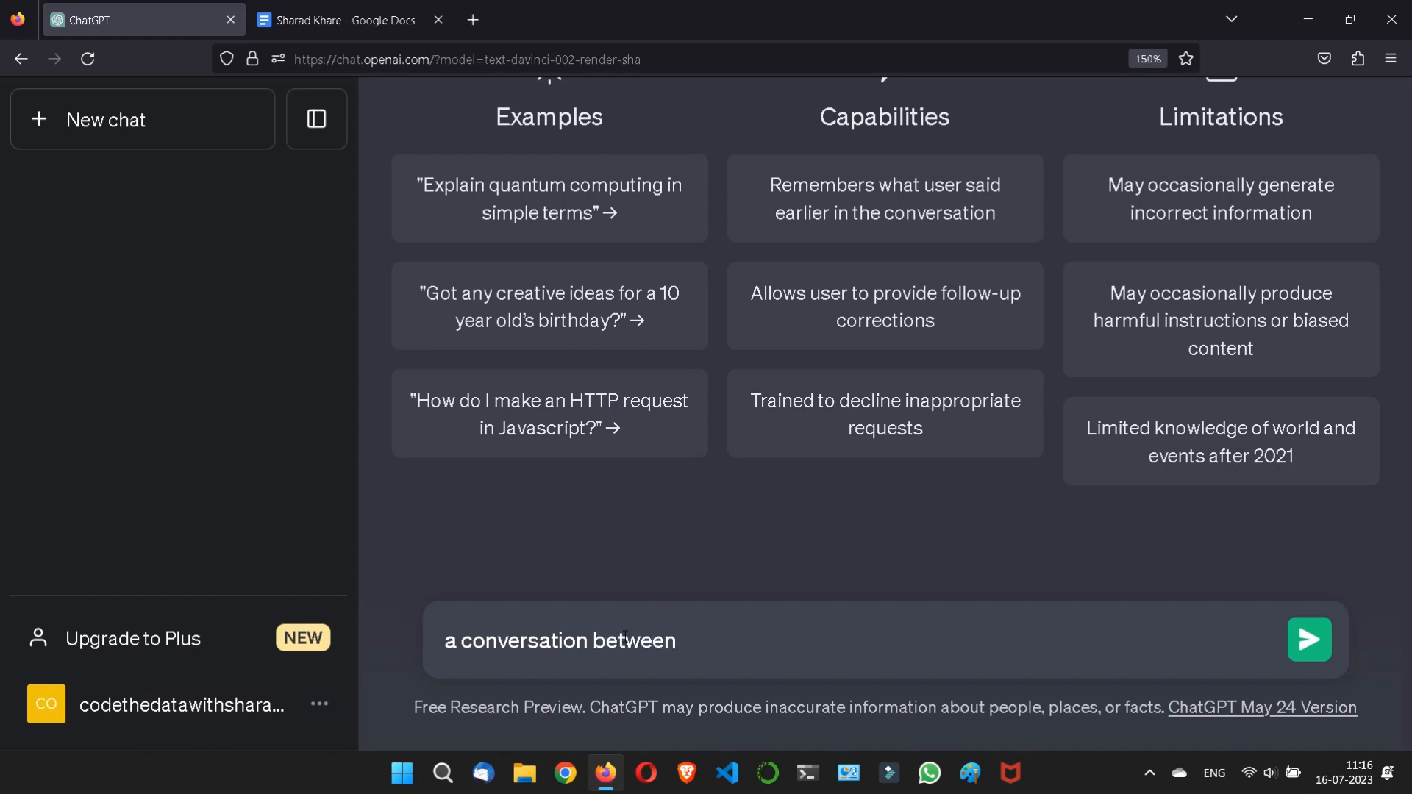
# Continue the message with the author's first name followed by ", the auther of chatgpt tutorial".
pyautogui.write('sharad ,')
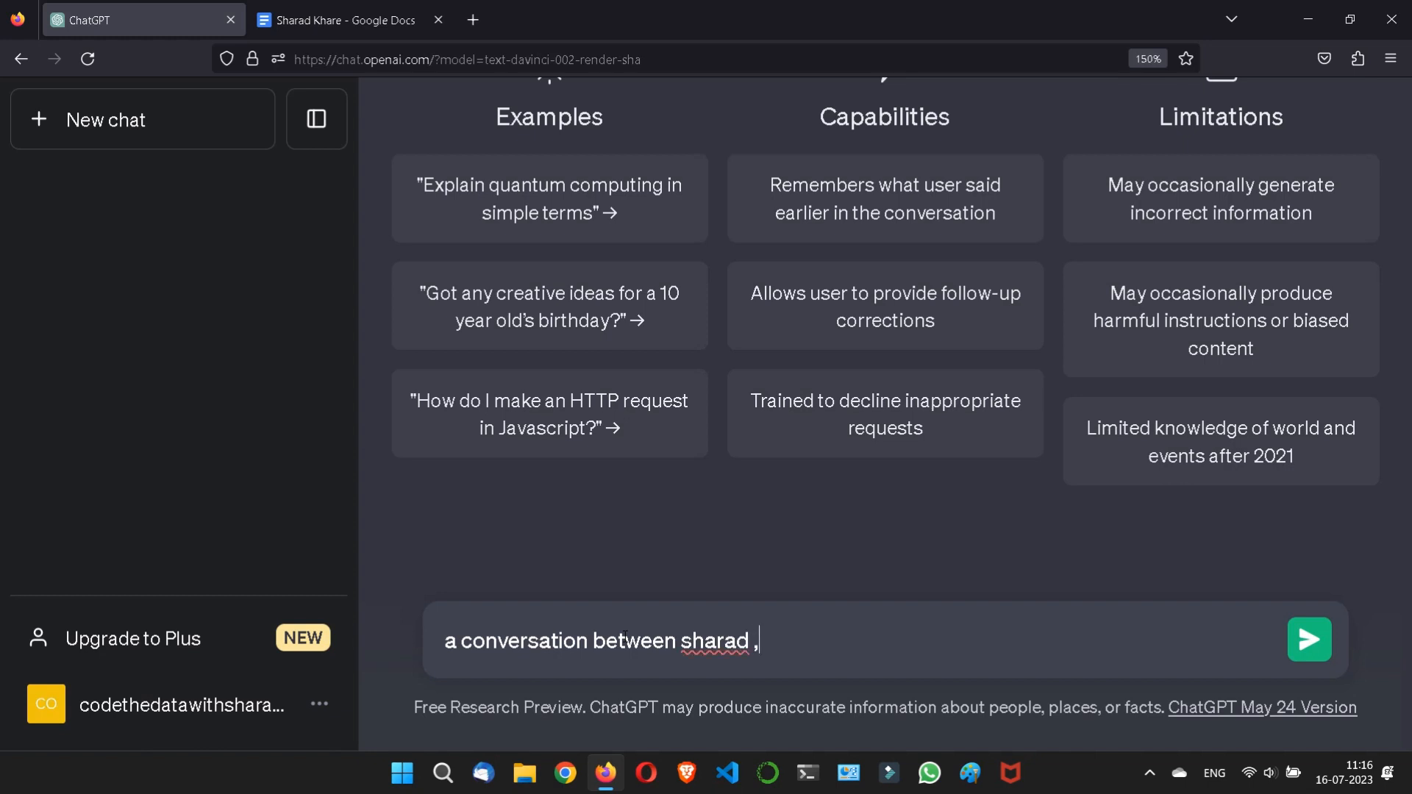
pyautogui.write(' the auther of ')
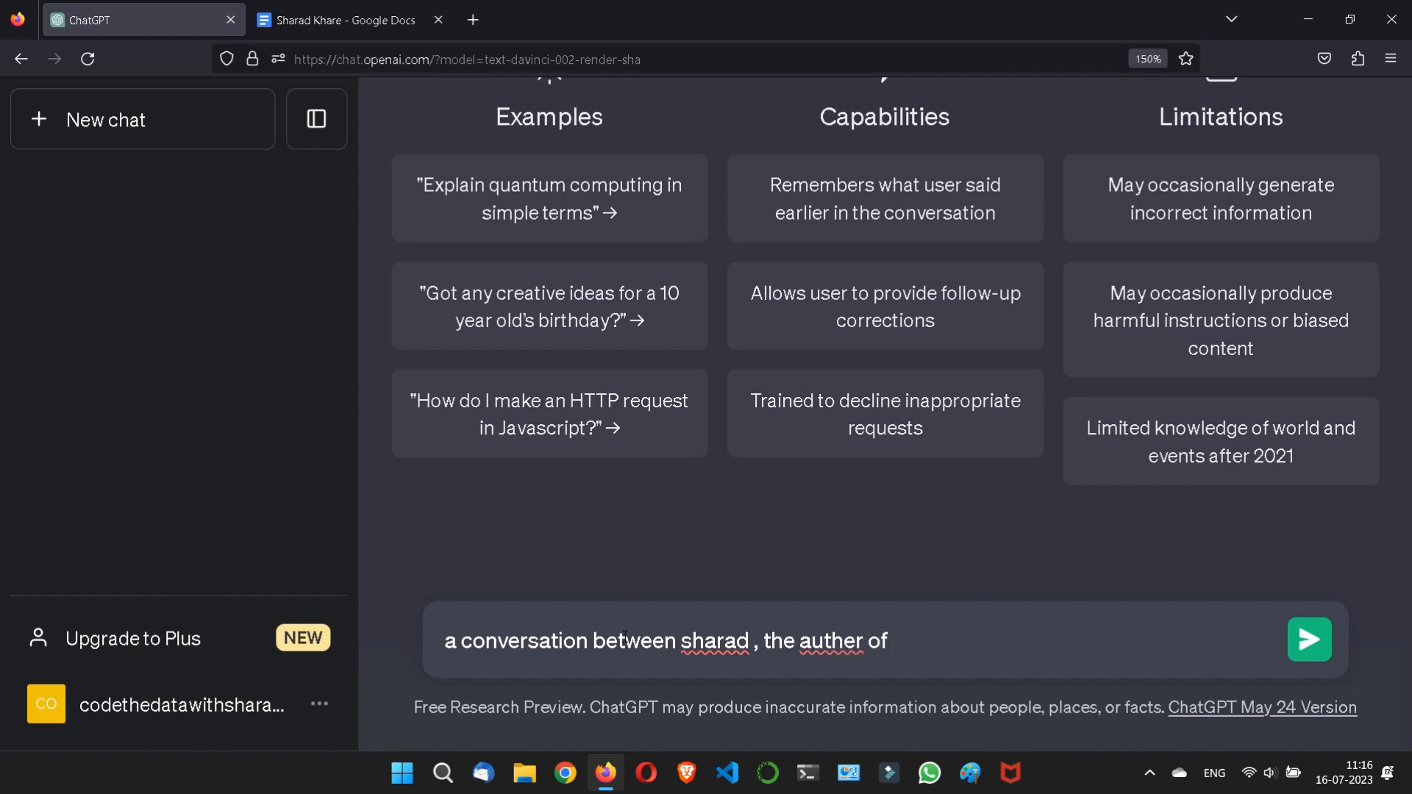
pyautogui.write('chatgpt ')
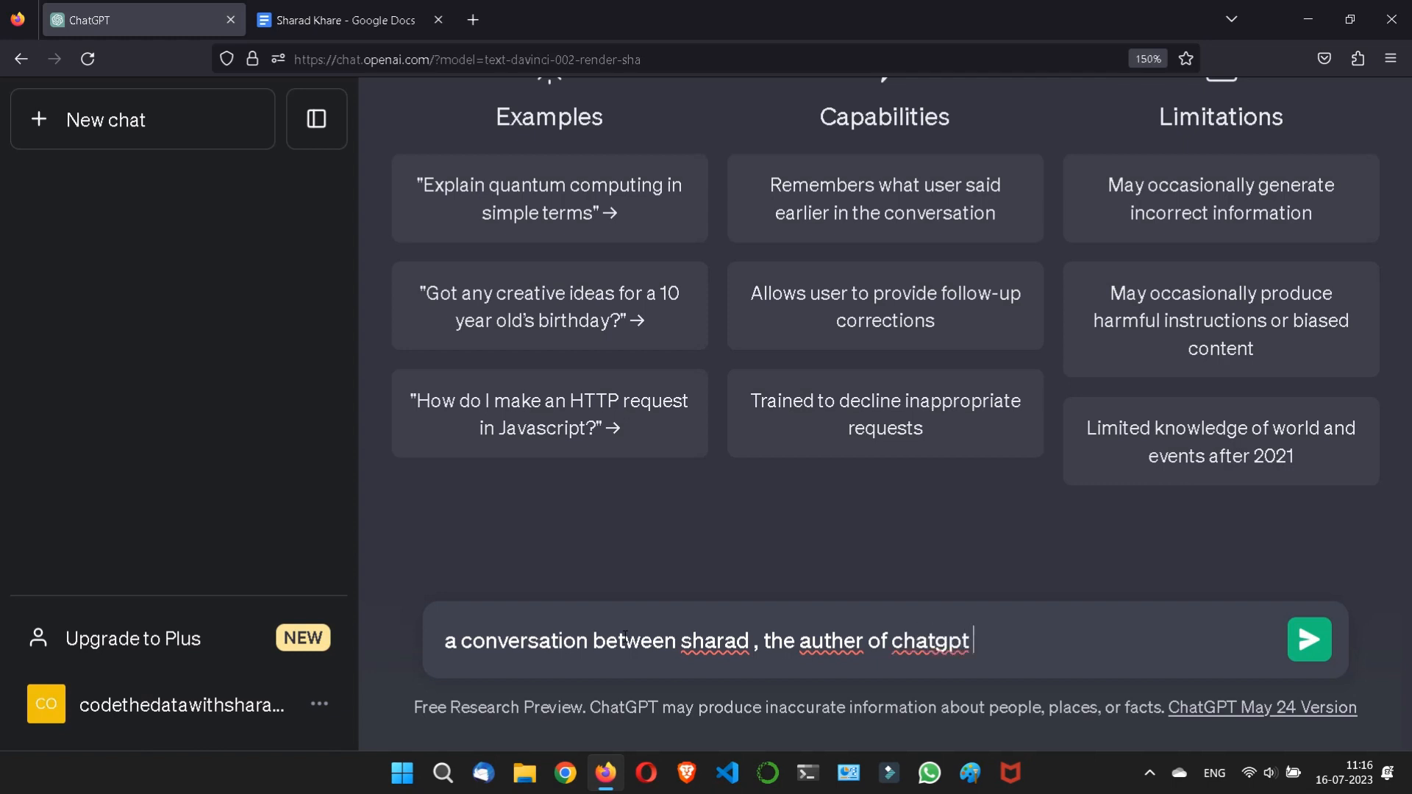
pyautogui.write('tutorial')
# Correct "auther" to "author" in the message and append ", and a student" at its end.
pyautogui.press('BackSpace')
pyautogui.write('o')
pyautogui.press('Right')
pyautogui.press('Right')
pyautogui.press('Right')
pyautogui.press('Right')
pyautogui.press('Right')
pyautogui.press('Right')
pyautogui.press('Right')
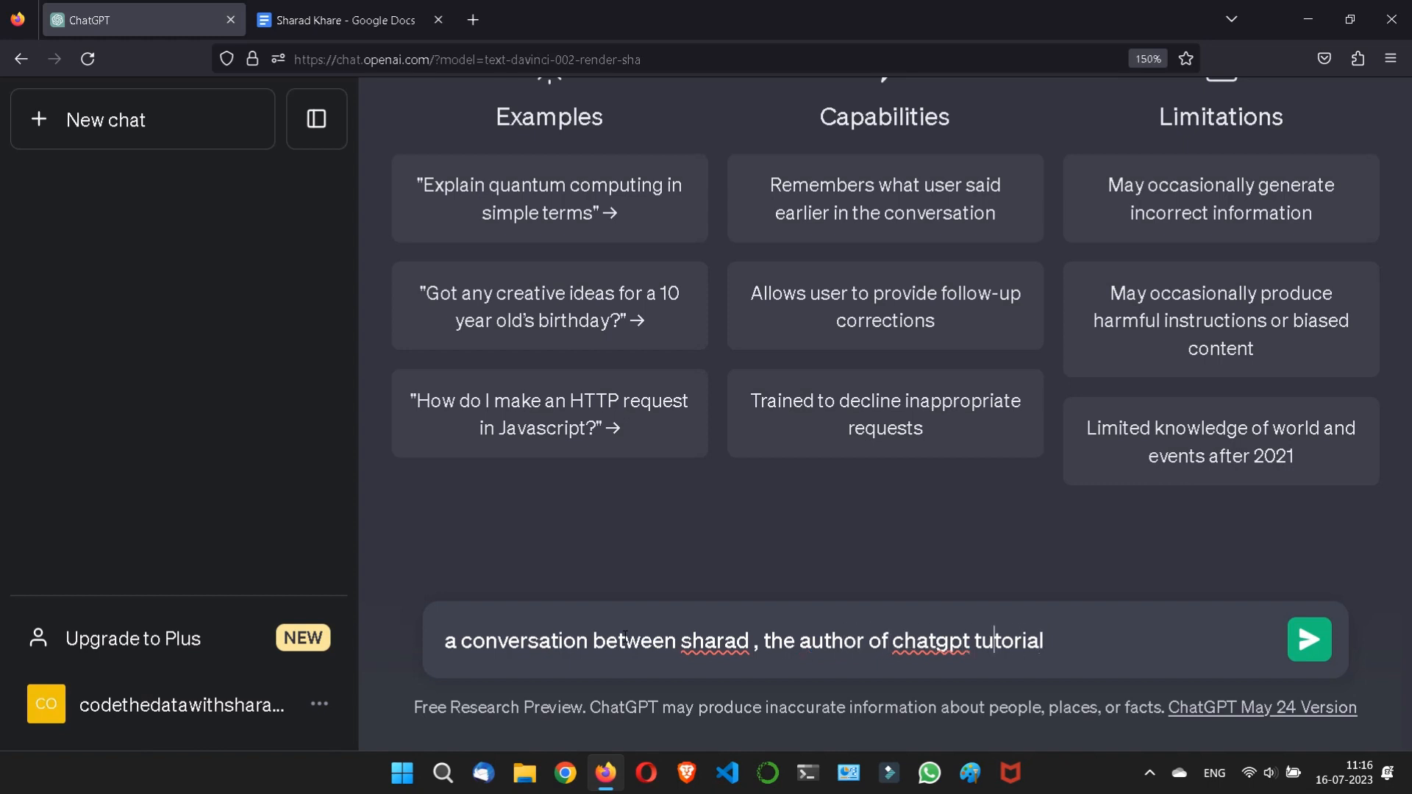
pyautogui.press('Right')
pyautogui.press('Right')
pyautogui.press('Right')
pyautogui.write(', and a student')
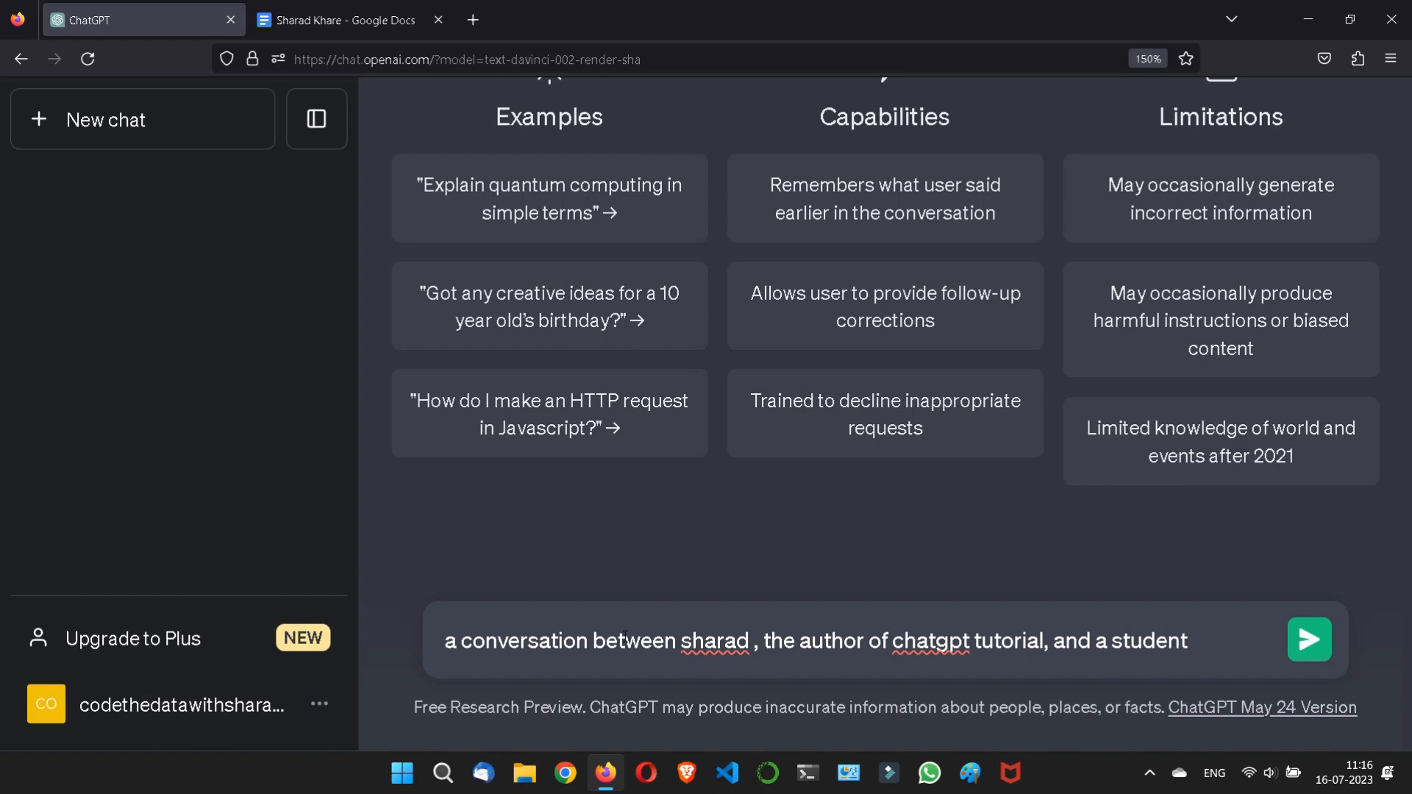
# End the message's introduction with a colon after "a student" and add the speaker label "student:".
pyautogui.press('BackSpace')
pyautogui.write('t')
pyautogui.write('.')
pyautogui.press('BackSpace')
pyautogui.write(':')
pyautogui.write('student:')
# Copy the whole drafted message and paste it into the Google Docs note below the few-shot prompting explanation.
pyautogui.hotkey('ctrl', 'a')
pyautogui.hotkey('ctrl', 'c')
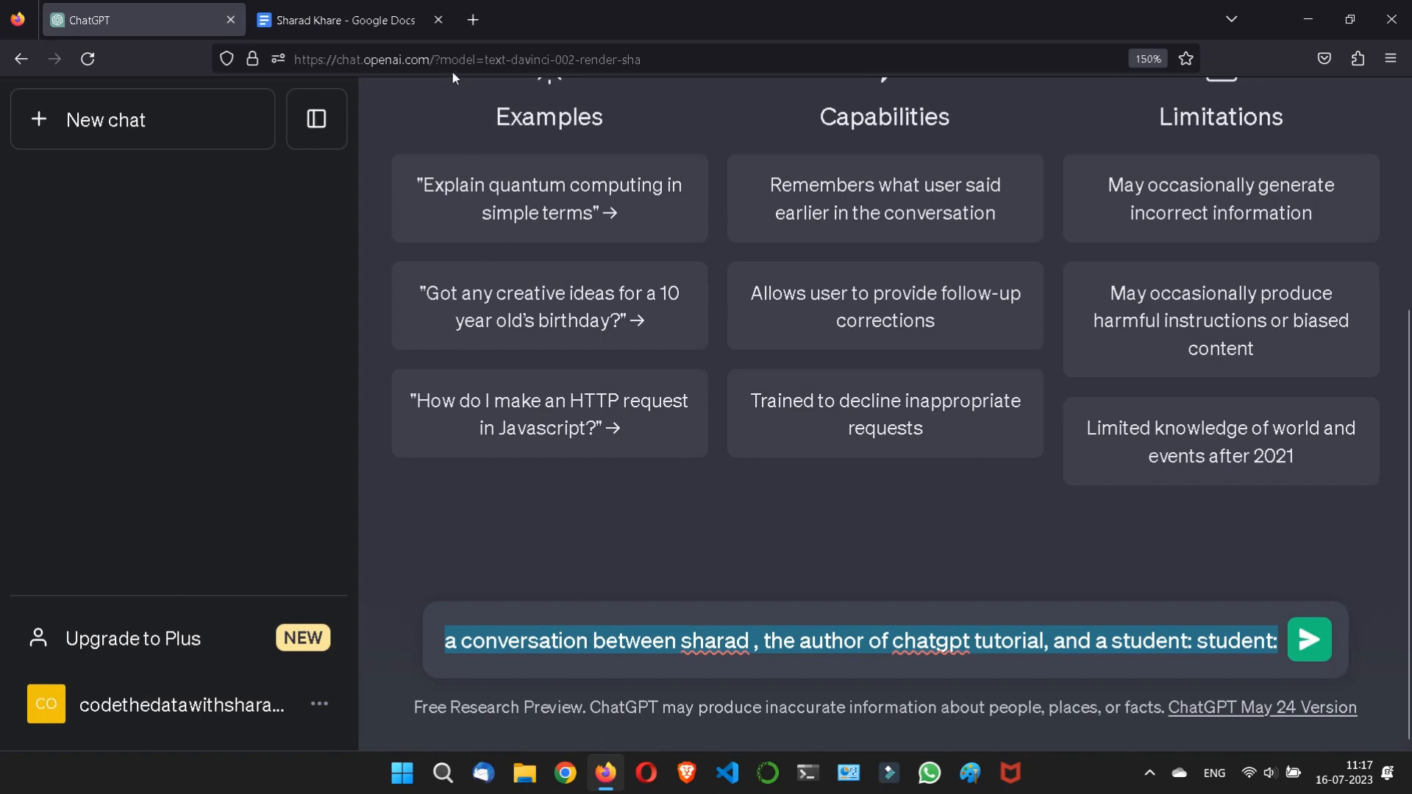
pyautogui.hotkey('ctrl', 'Tab')
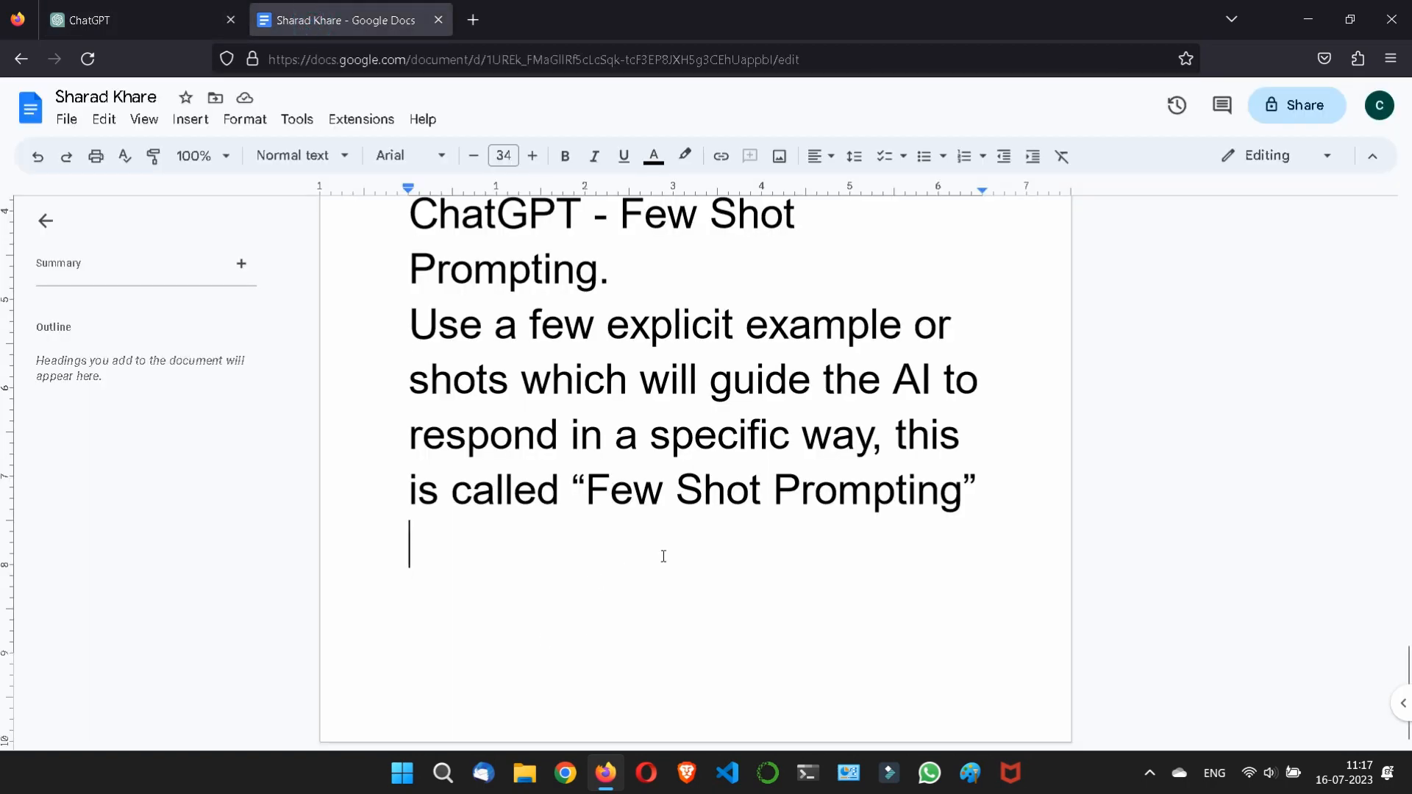
pyautogui.press('Return')
pyautogui.hotkey('ctrl', 'v')
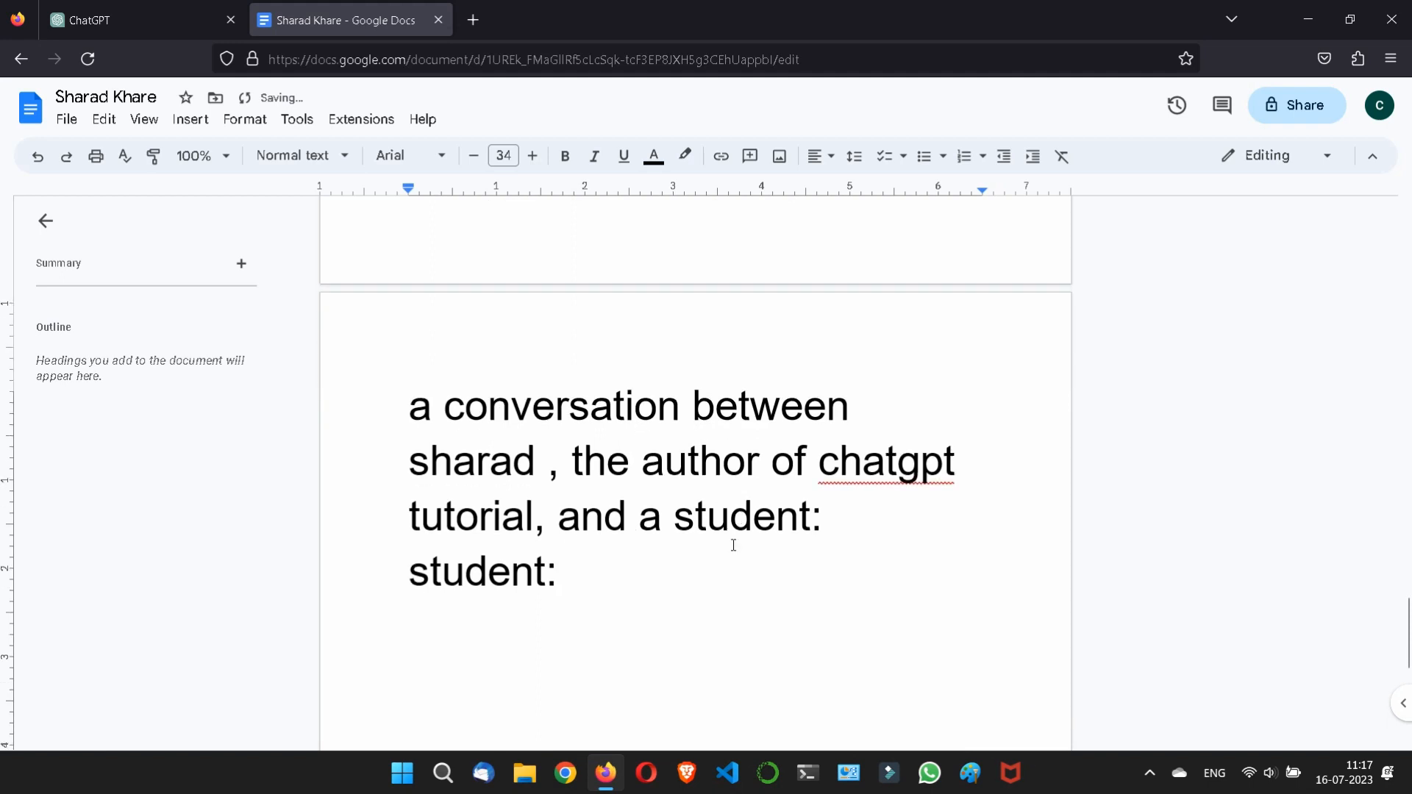
pyautogui.scroll(-1, 733, 545)
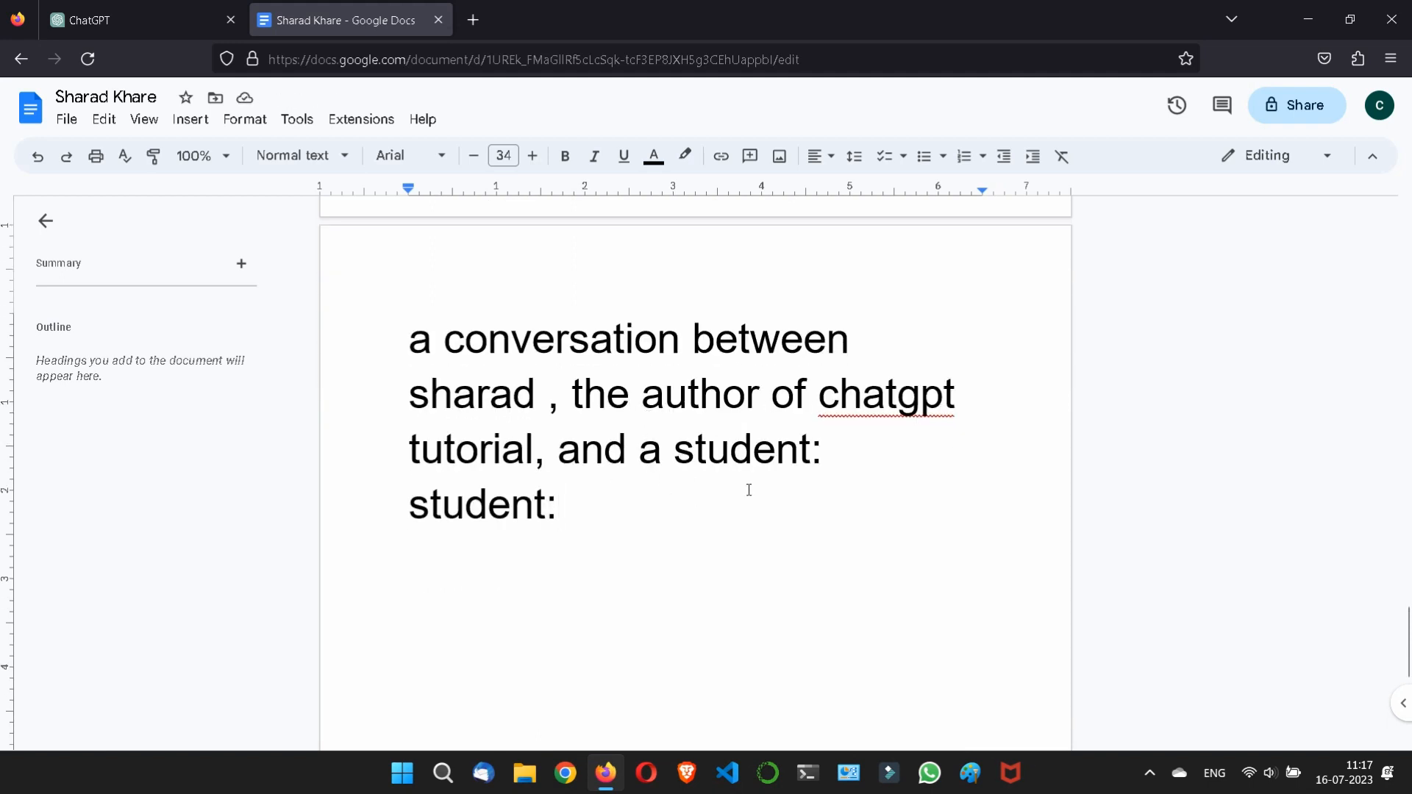
# Move the "student:" label to its own line with a blank line above it, and place the cursor after it.
pyautogui.click(838, 449)
pyautogui.press('Return')
pyautogui.press('Return')
pyautogui.press('Right')
pyautogui.press('Right')
pyautogui.press('Right')
pyautogui.press('Right')
pyautogui.press('Right')
pyautogui.press('Right')
pyautogui.press('Right')
pyautogui.press('Right')
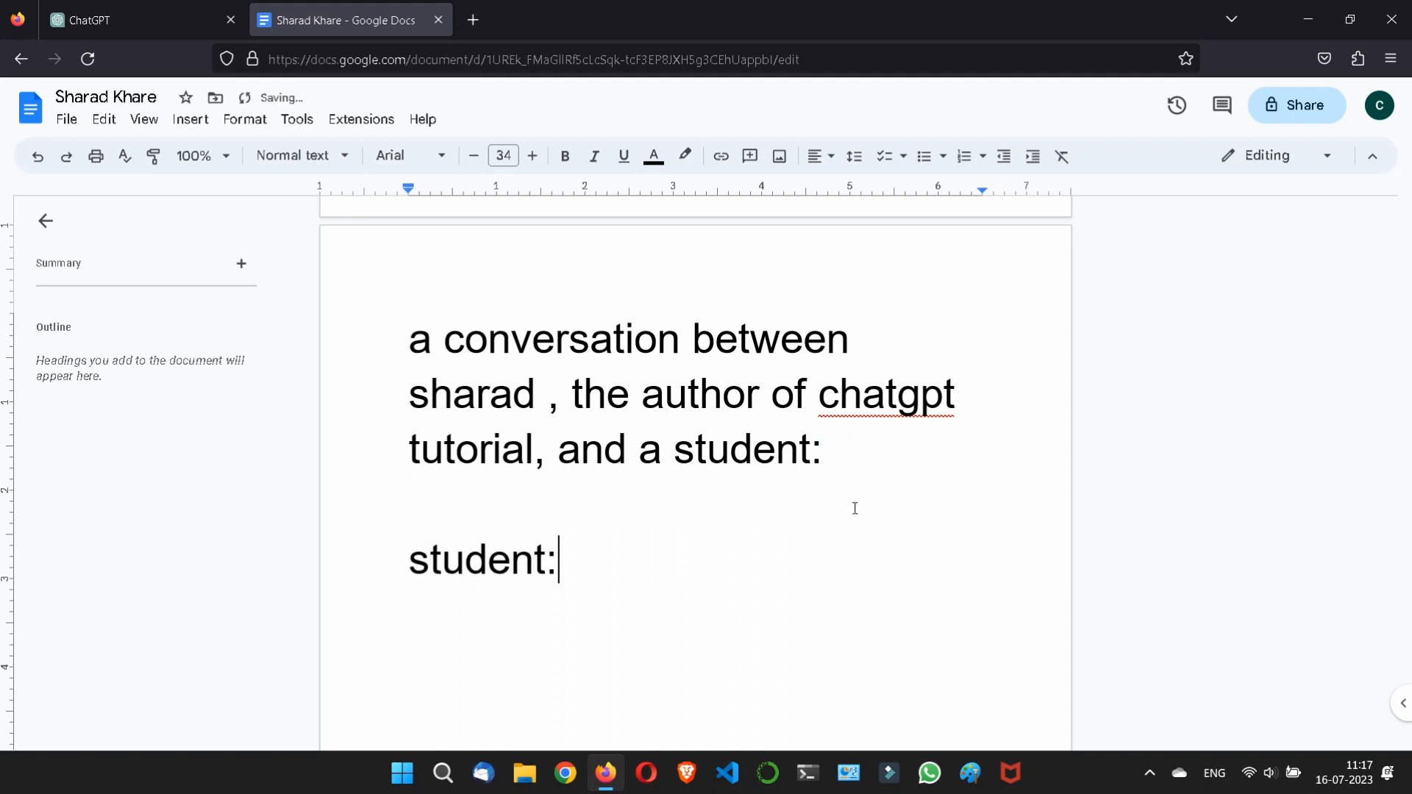
# Begin the student's question with "why should i learn about".
pyautogui.write('whay')
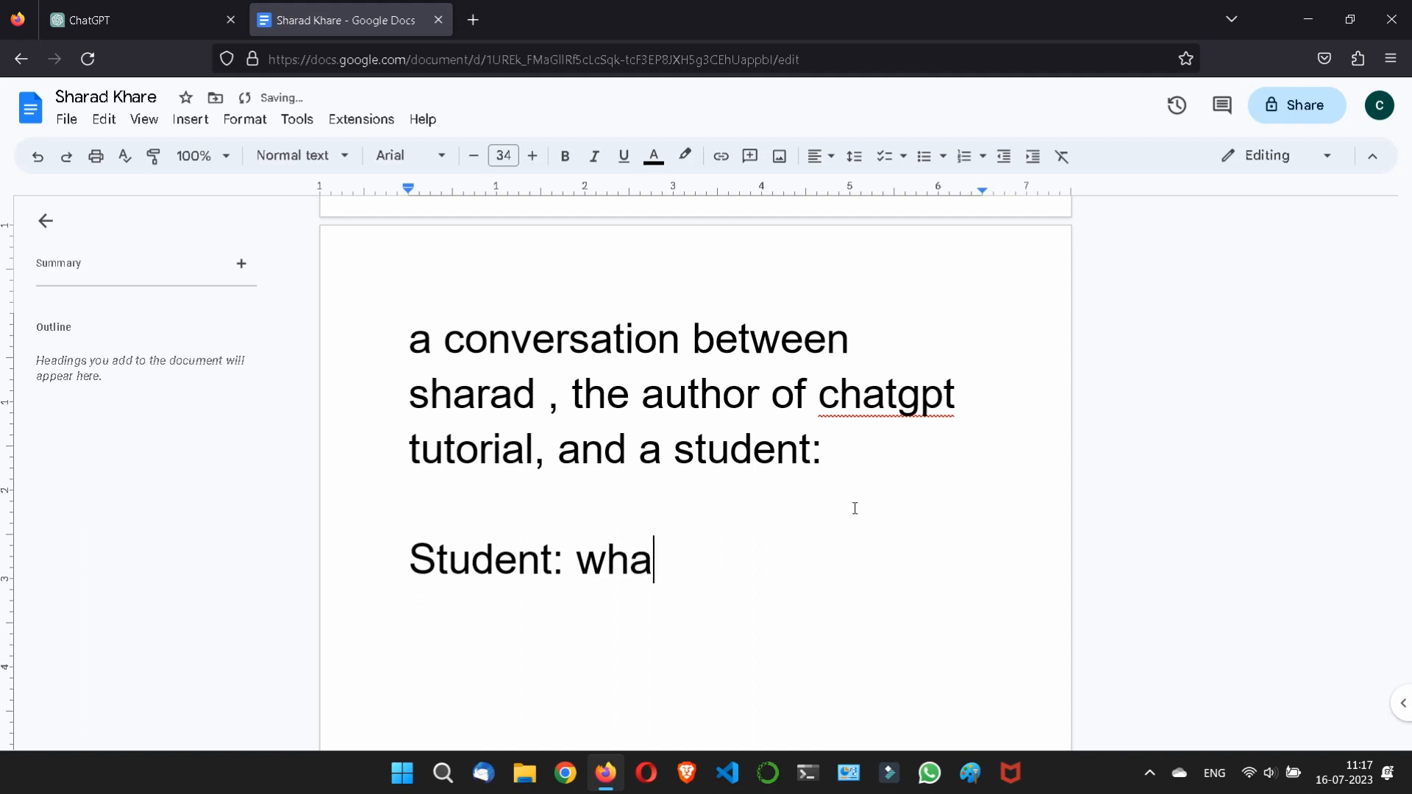
pyautogui.press('BackSpace')
pyautogui.press('BackSpace')
pyautogui.write('y should i')
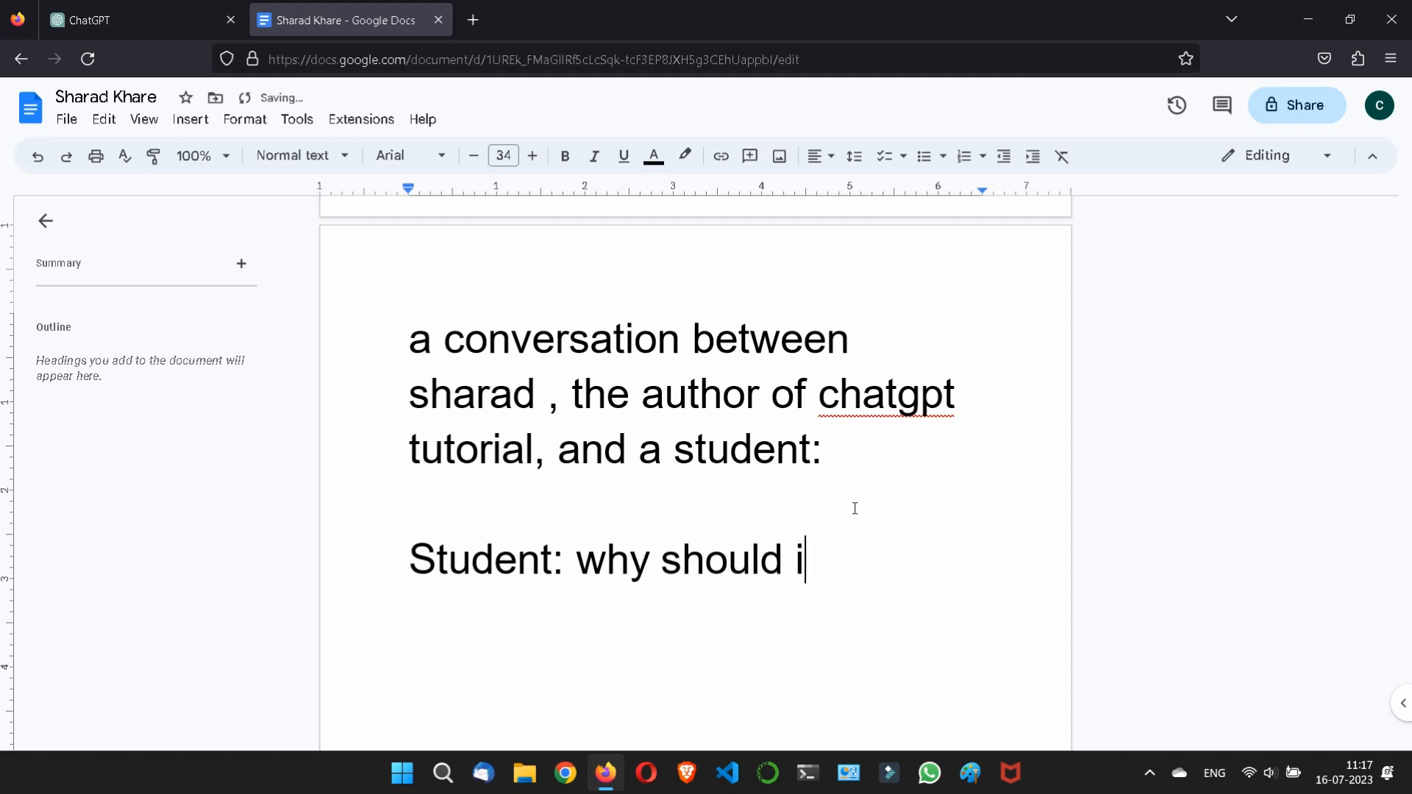
pyautogui.write(' lear')
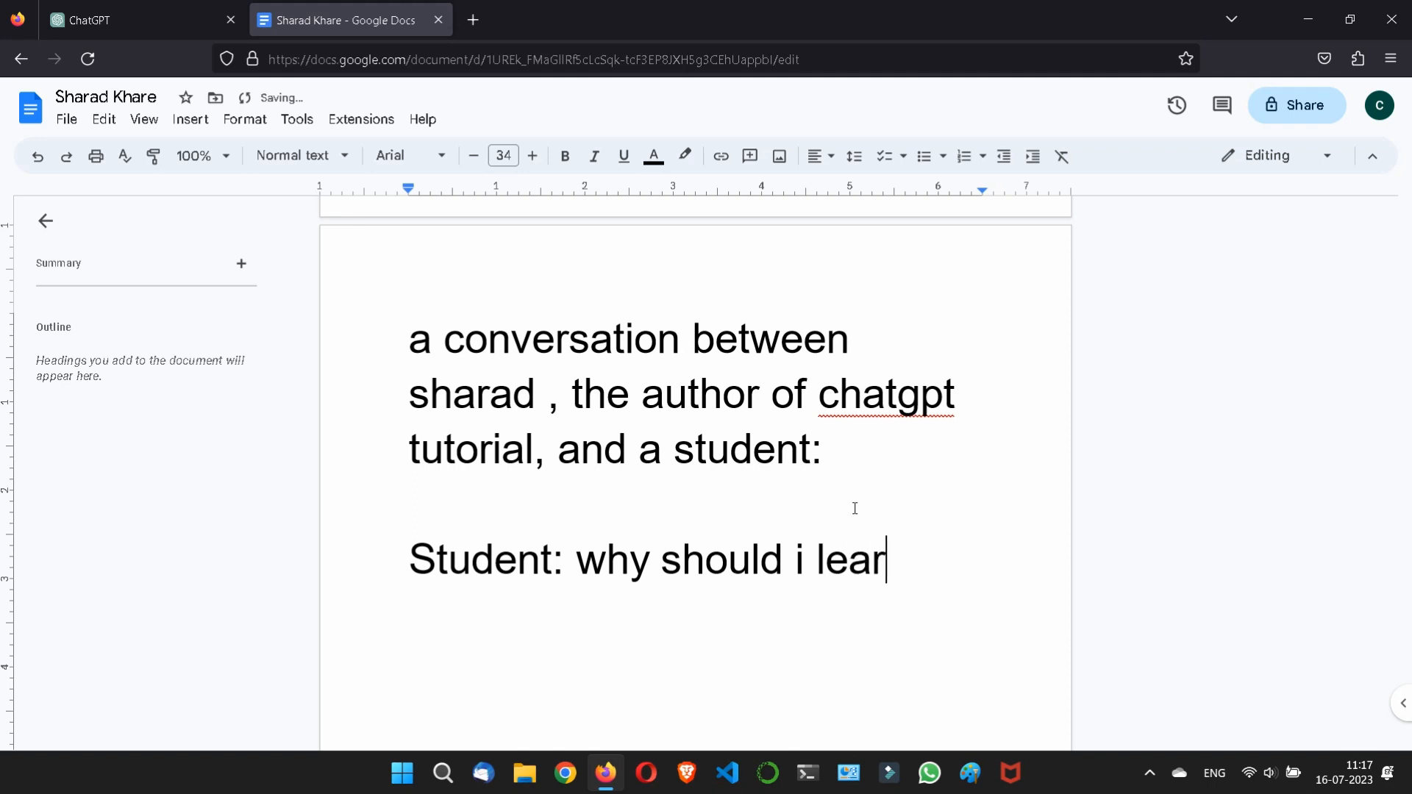
pyautogui.write('n about')
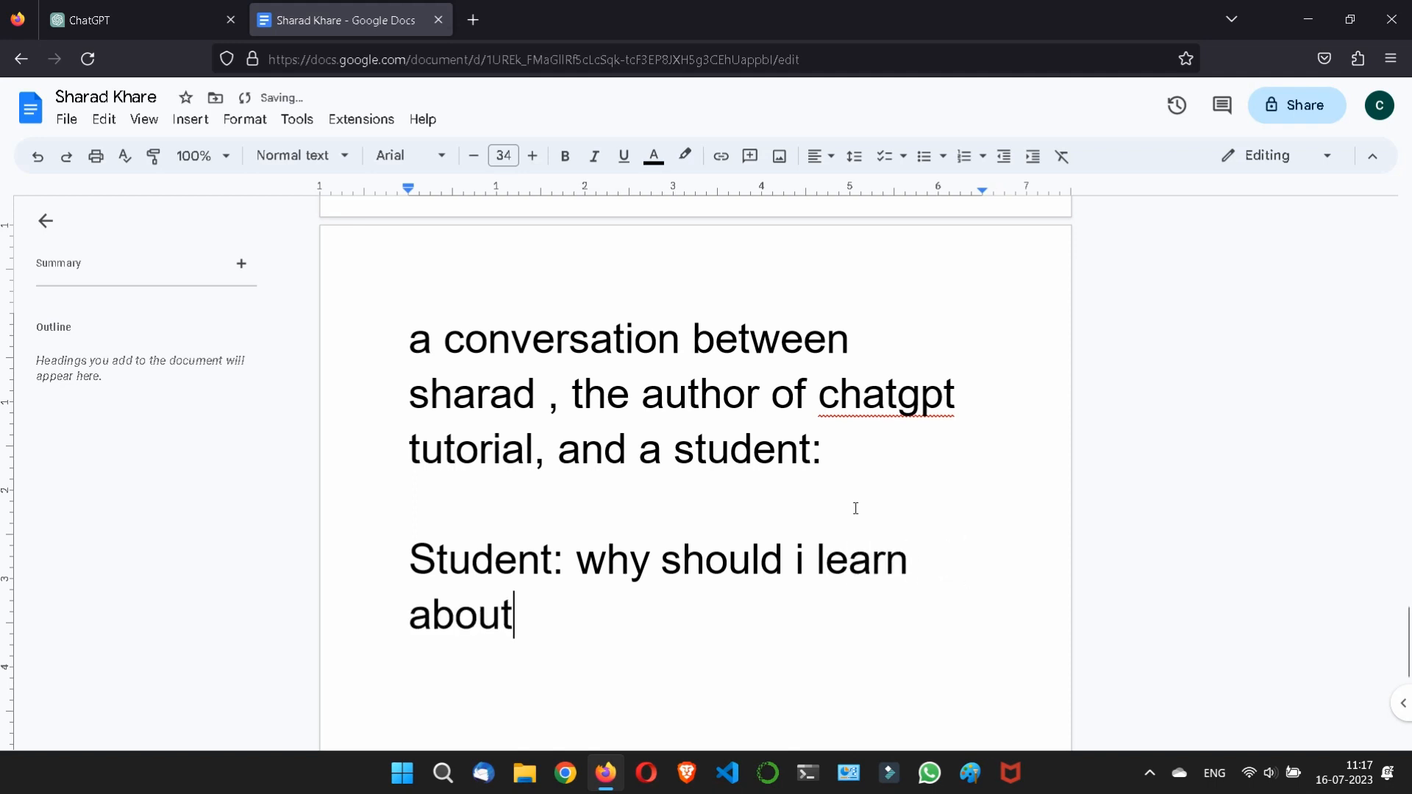
# Complete the student's question with "prompt engineering ?".
pyautogui.write(' prom')
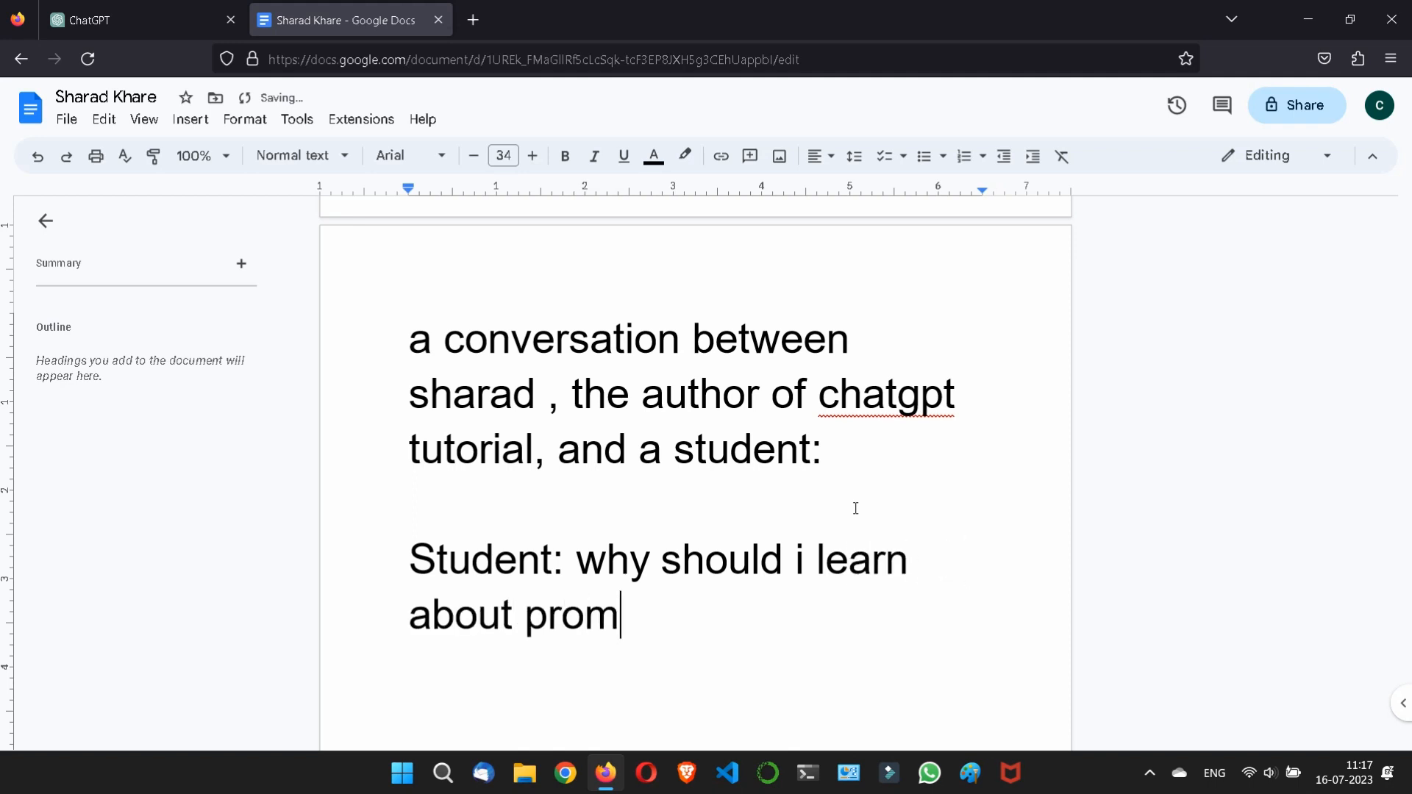
pyautogui.write('t')
pyautogui.press('BackSpace')
pyautogui.press('BackSpace')
pyautogui.write('p')
pyautogui.press('BackSpace')
pyautogui.write('mpt enginee')
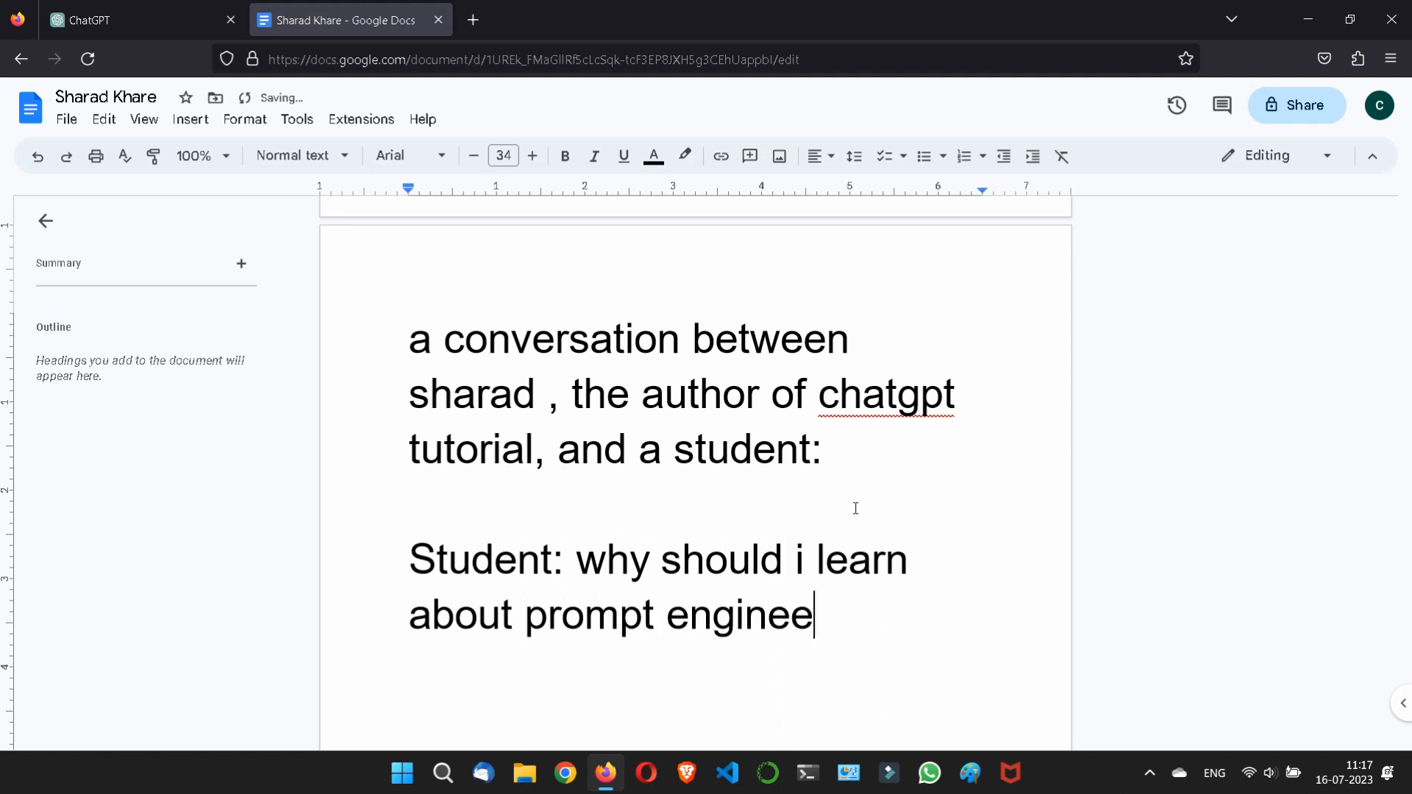
pyautogui.write('ring')
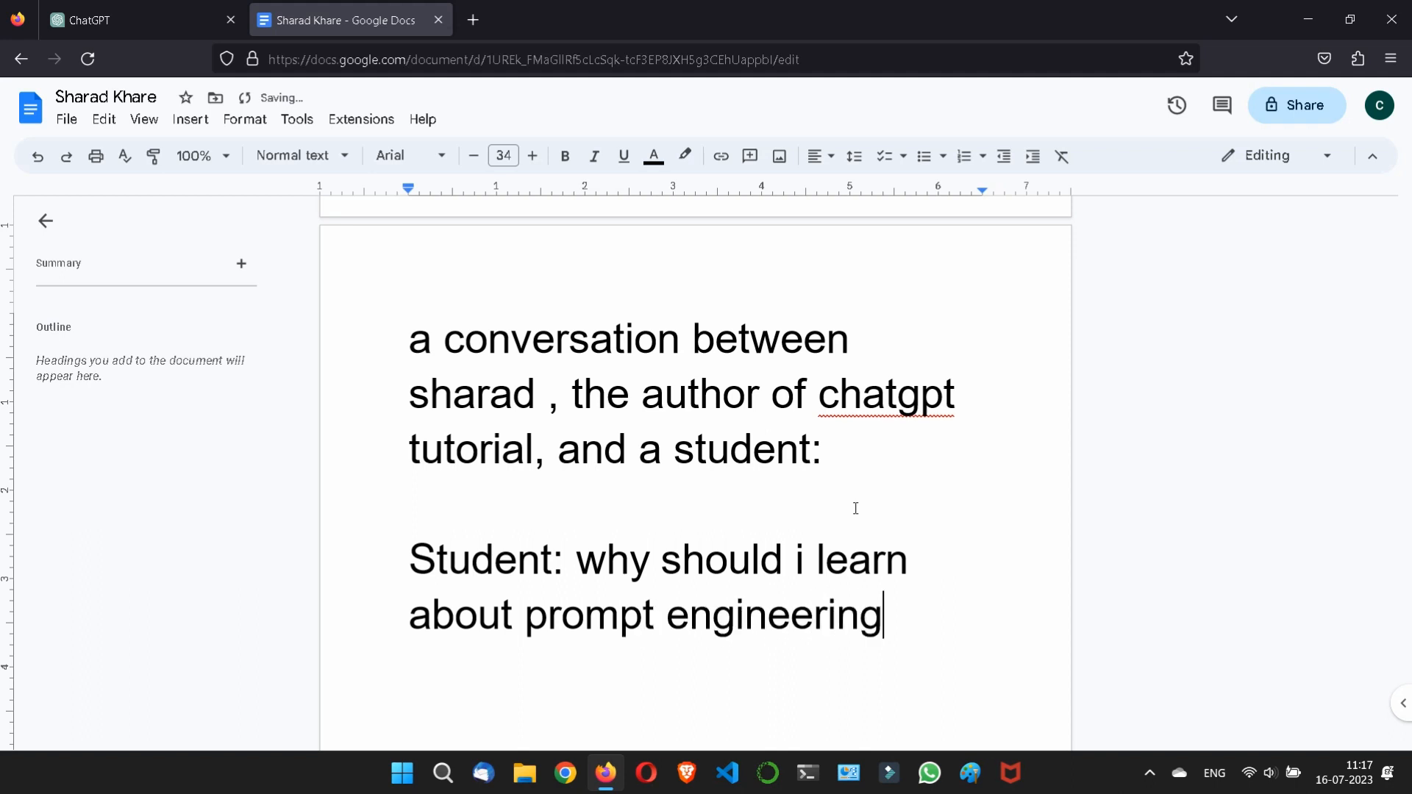
pyautogui.write(' ?')
# Start a new line with the author's first name as speaker label, followed by "because".
pyautogui.press('Return')
pyautogui.write('sharad:')
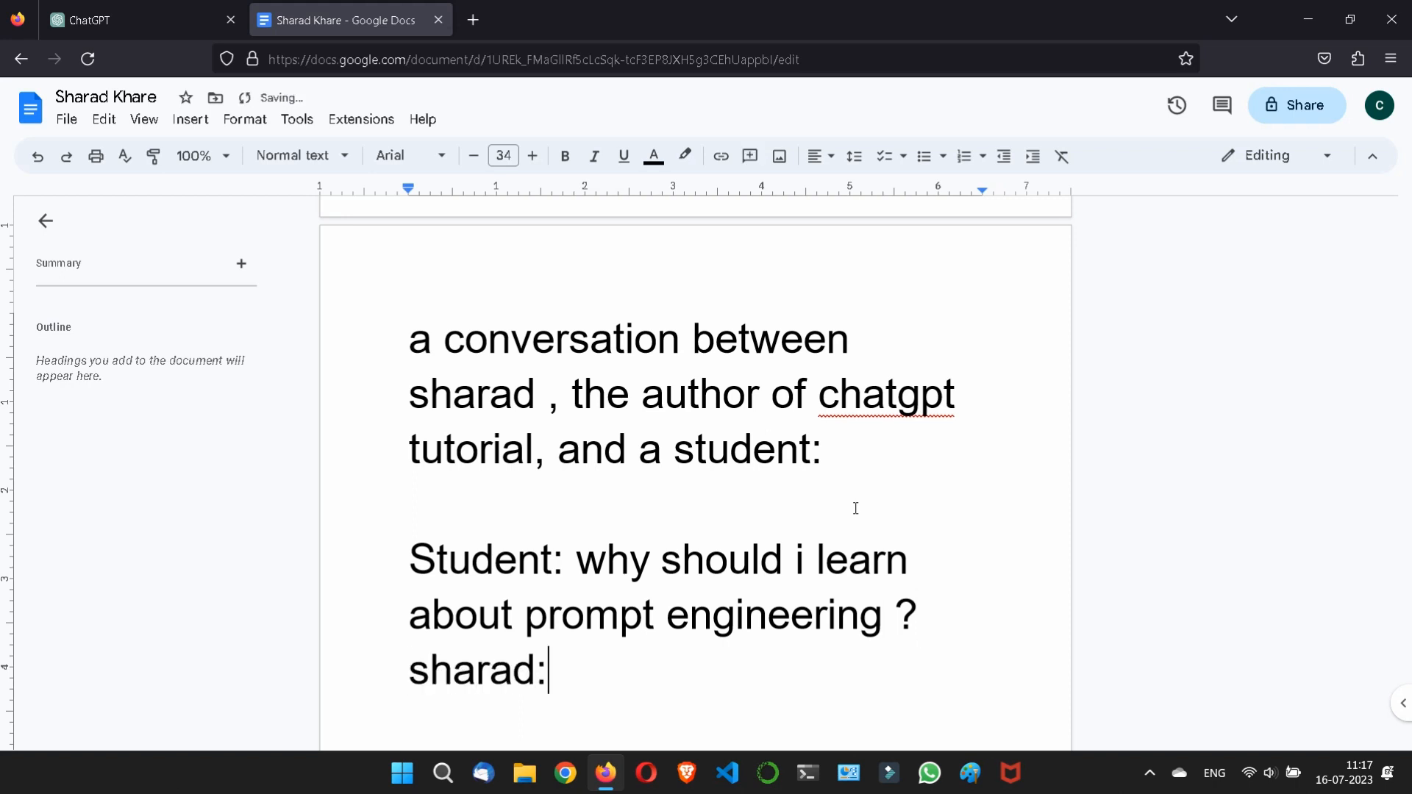
pyautogui.write(' beacuase')
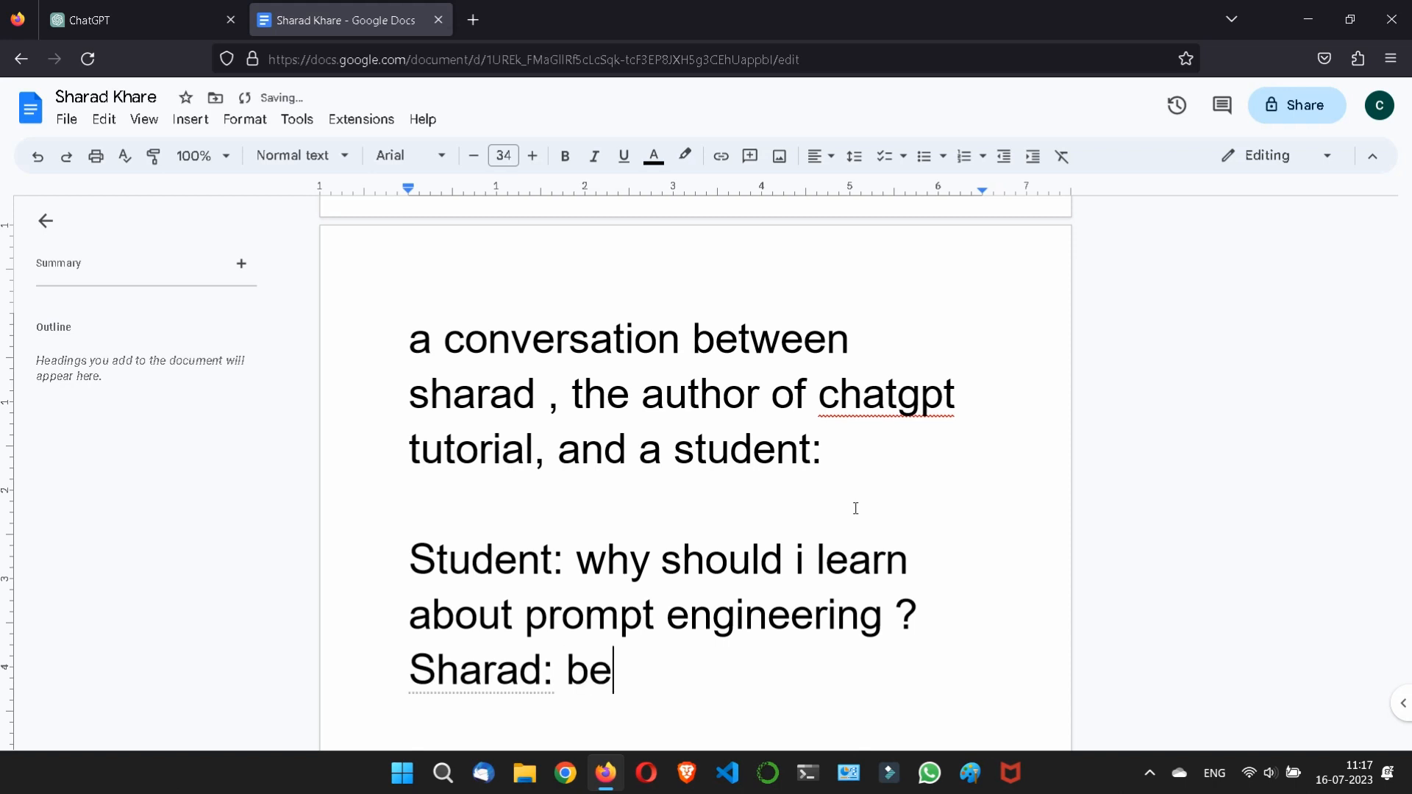
pyautogui.press('BackSpace')
pyautogui.press('BackSpace')
pyautogui.press('BackSpace')
pyautogui.press('BackSpace')
pyautogui.press('BackSpace')
pyautogui.press('BackSpace')
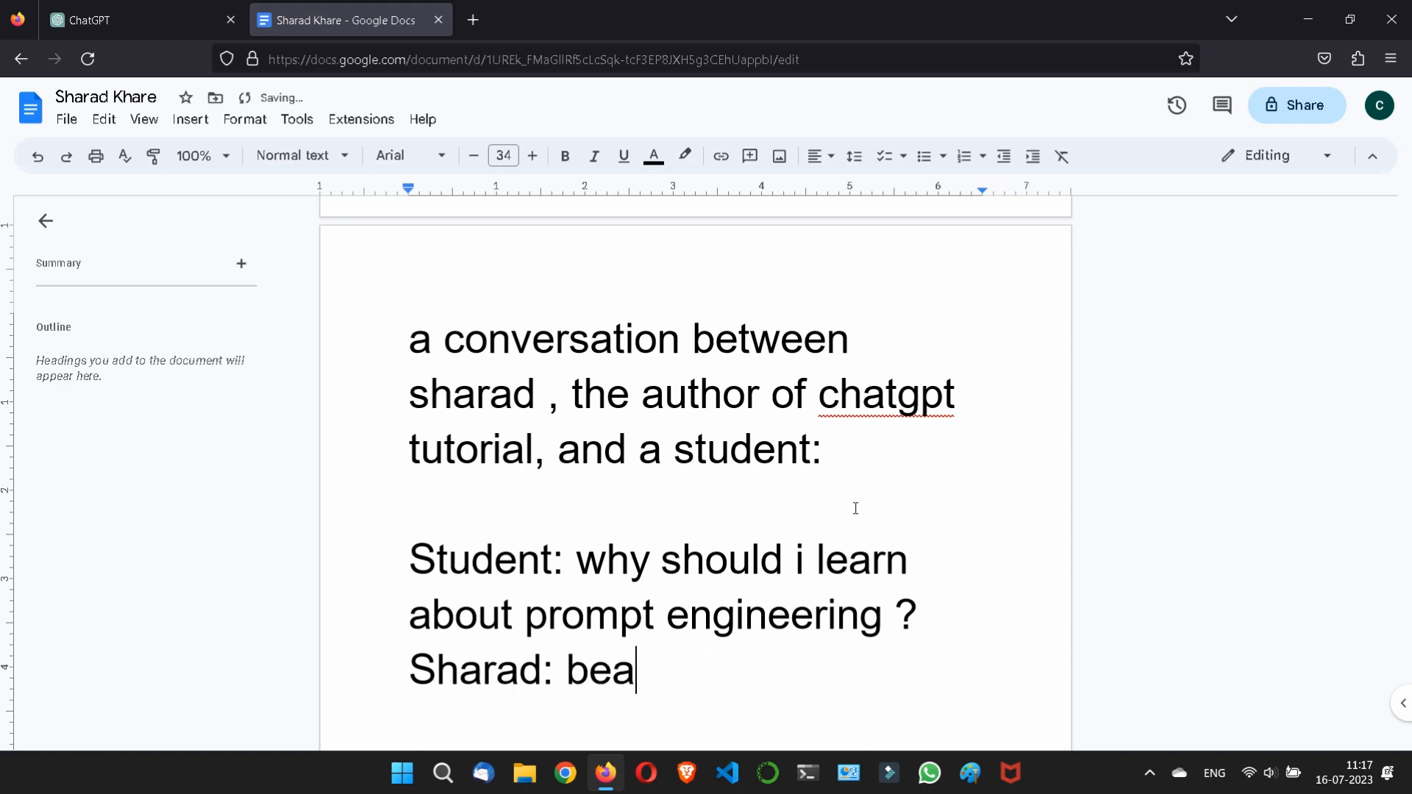
pyautogui.write('cause ')
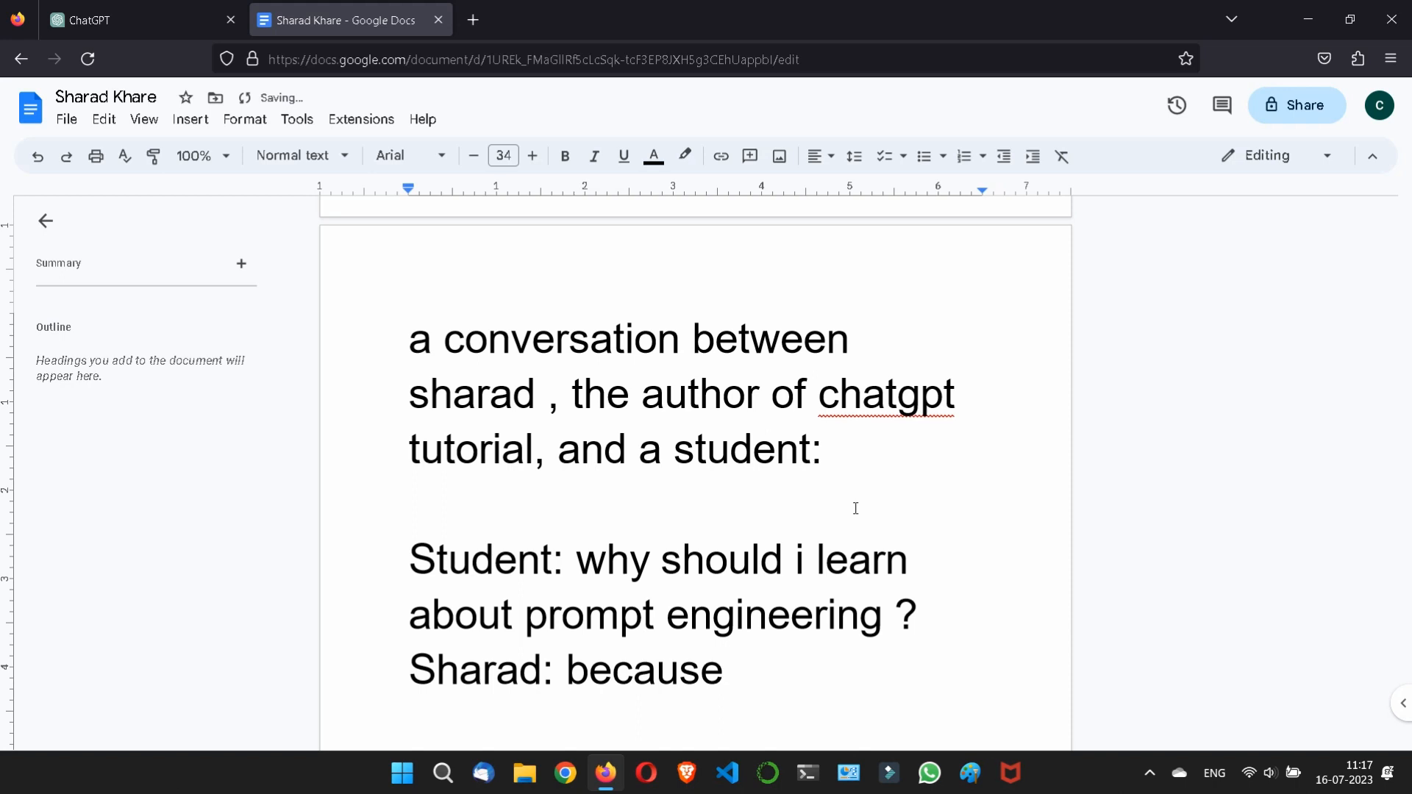
# Continue the author's answer with "AI can really boost your productivity".
pyautogui.write('AI can')
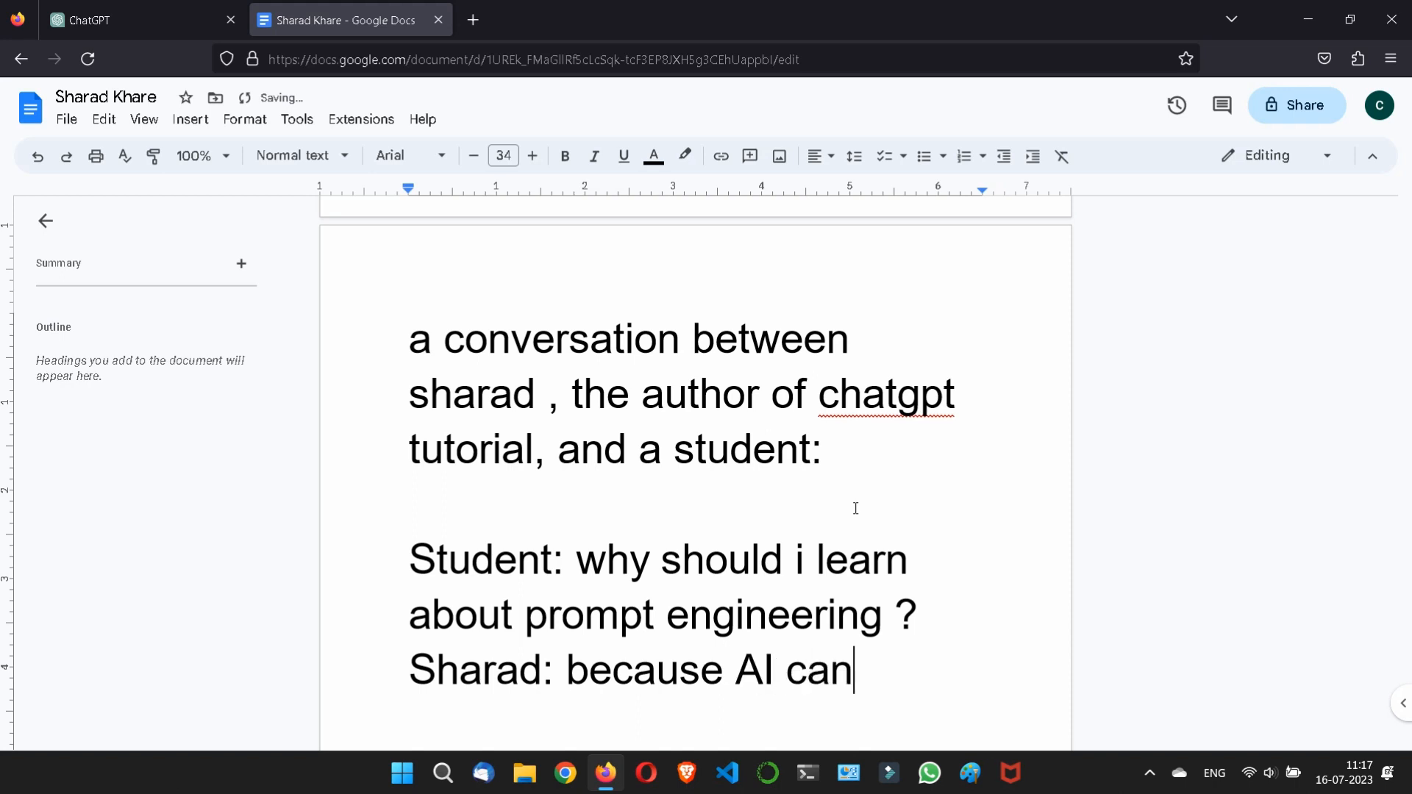
pyautogui.write(' really boost')
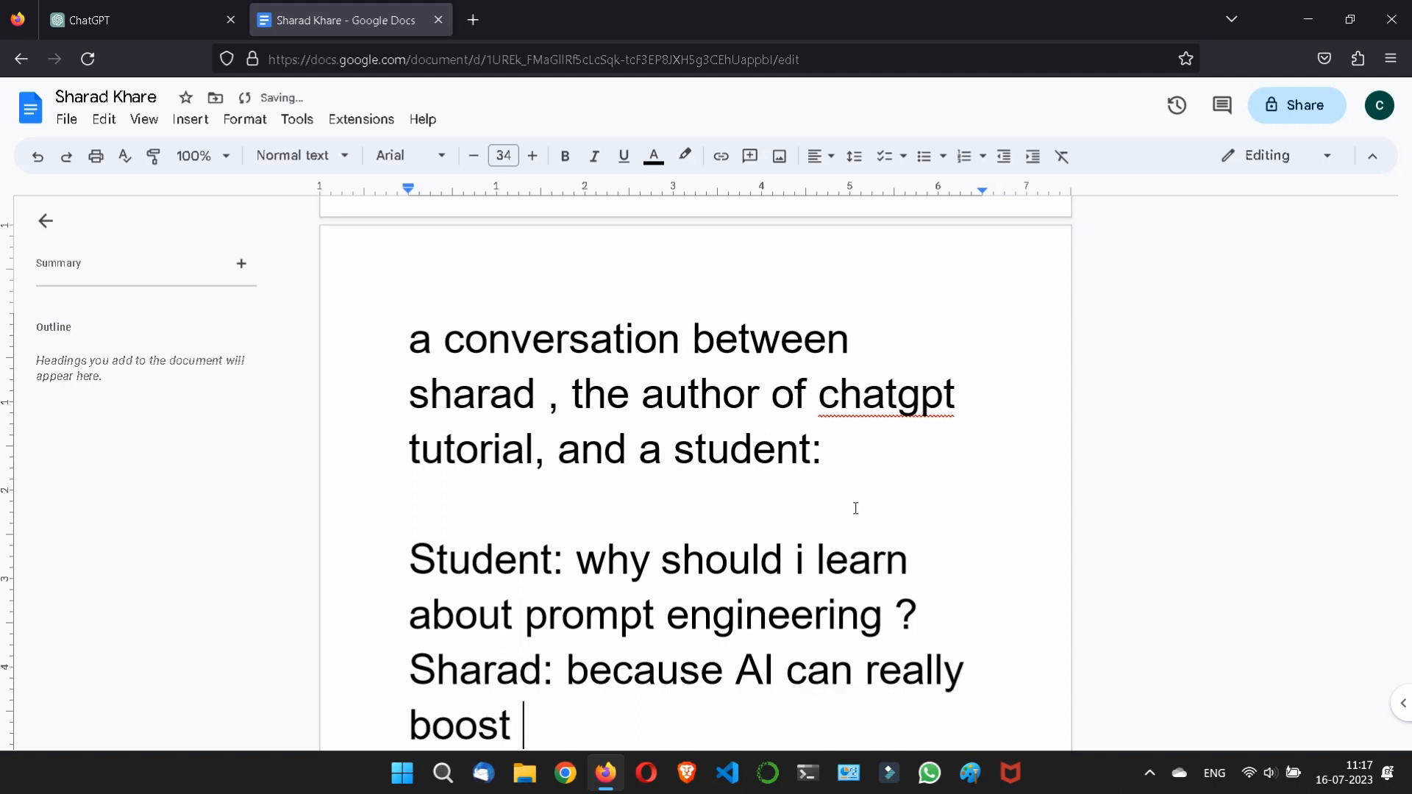
pyautogui.scroll(-3, 708, 524)
pyautogui.write('your ')
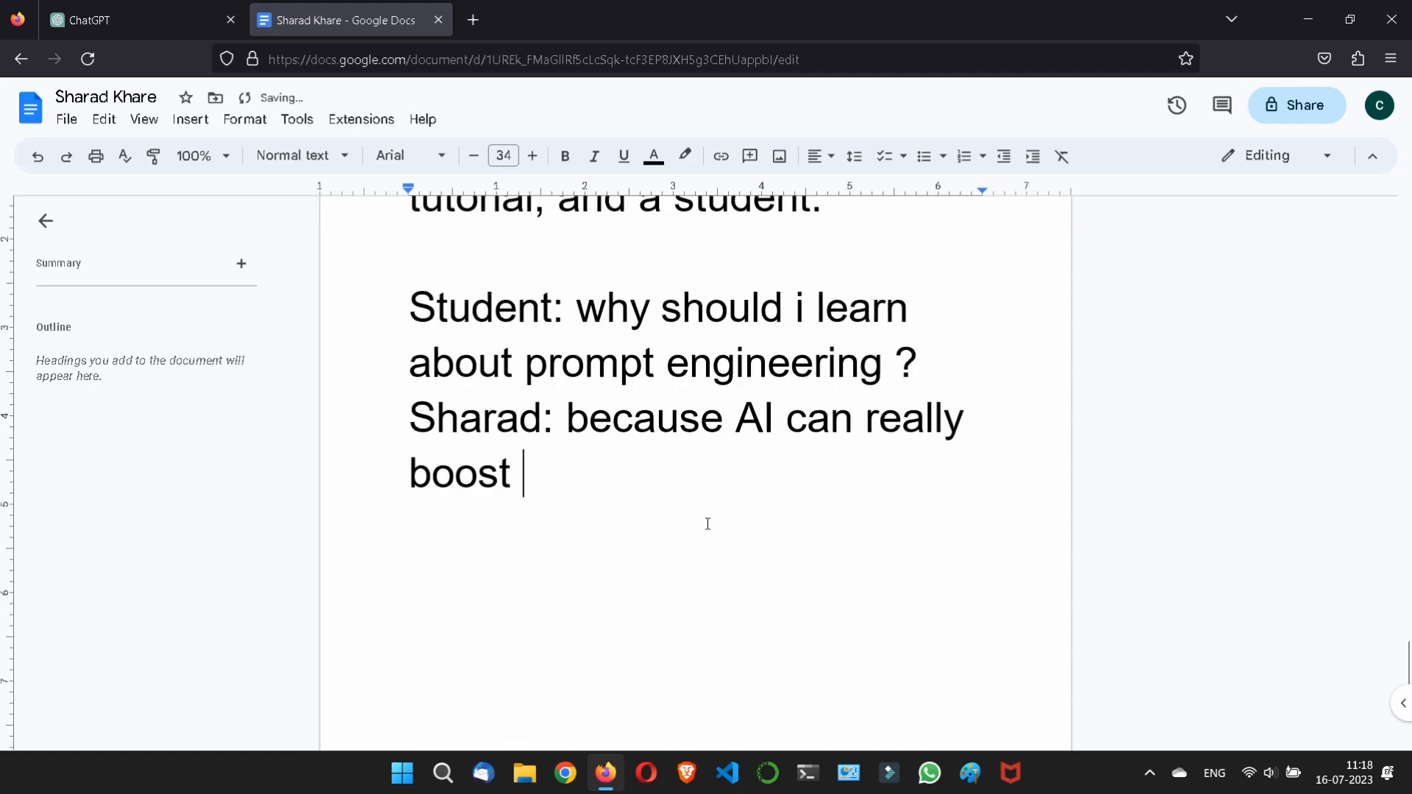
pyautogui.write('pro')
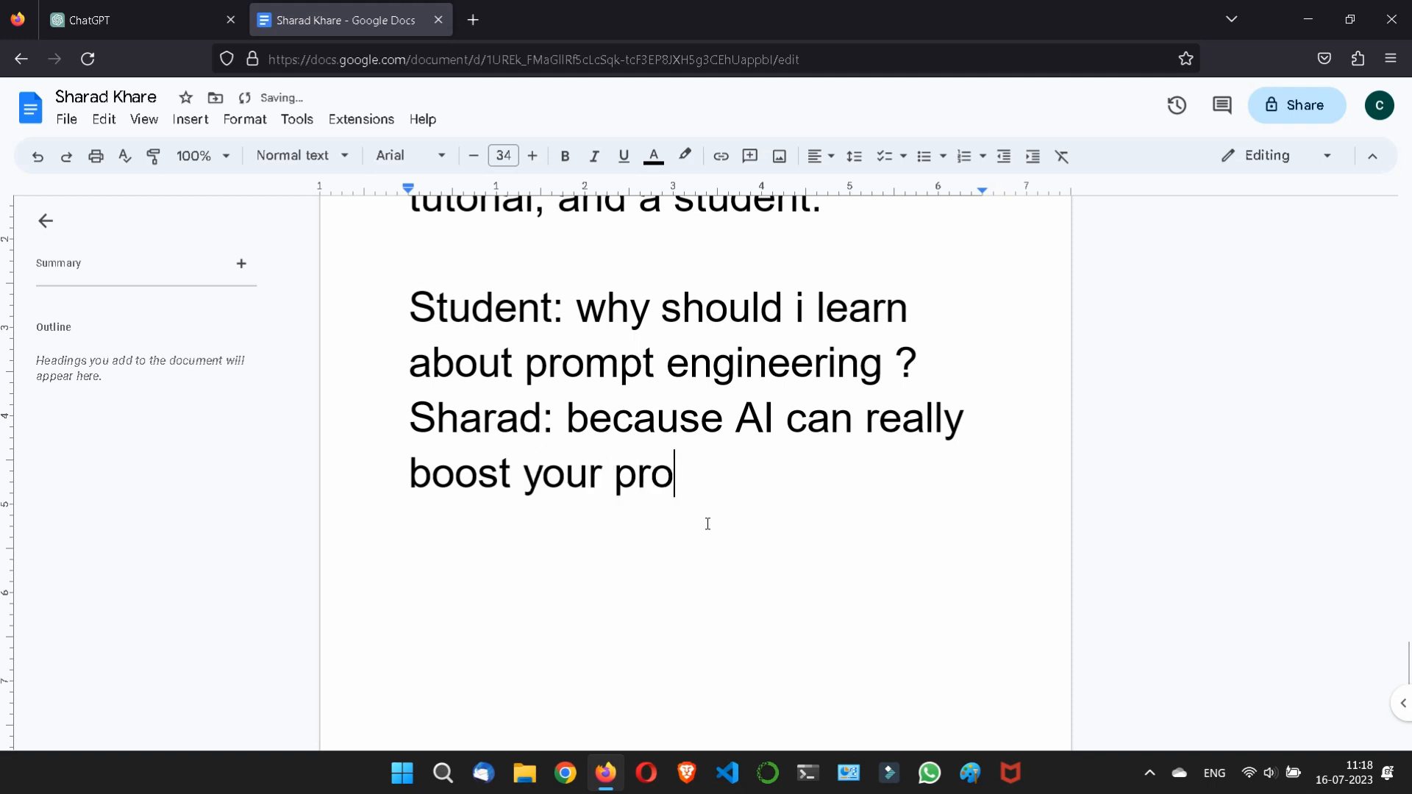
pyautogui.write('ductivi')
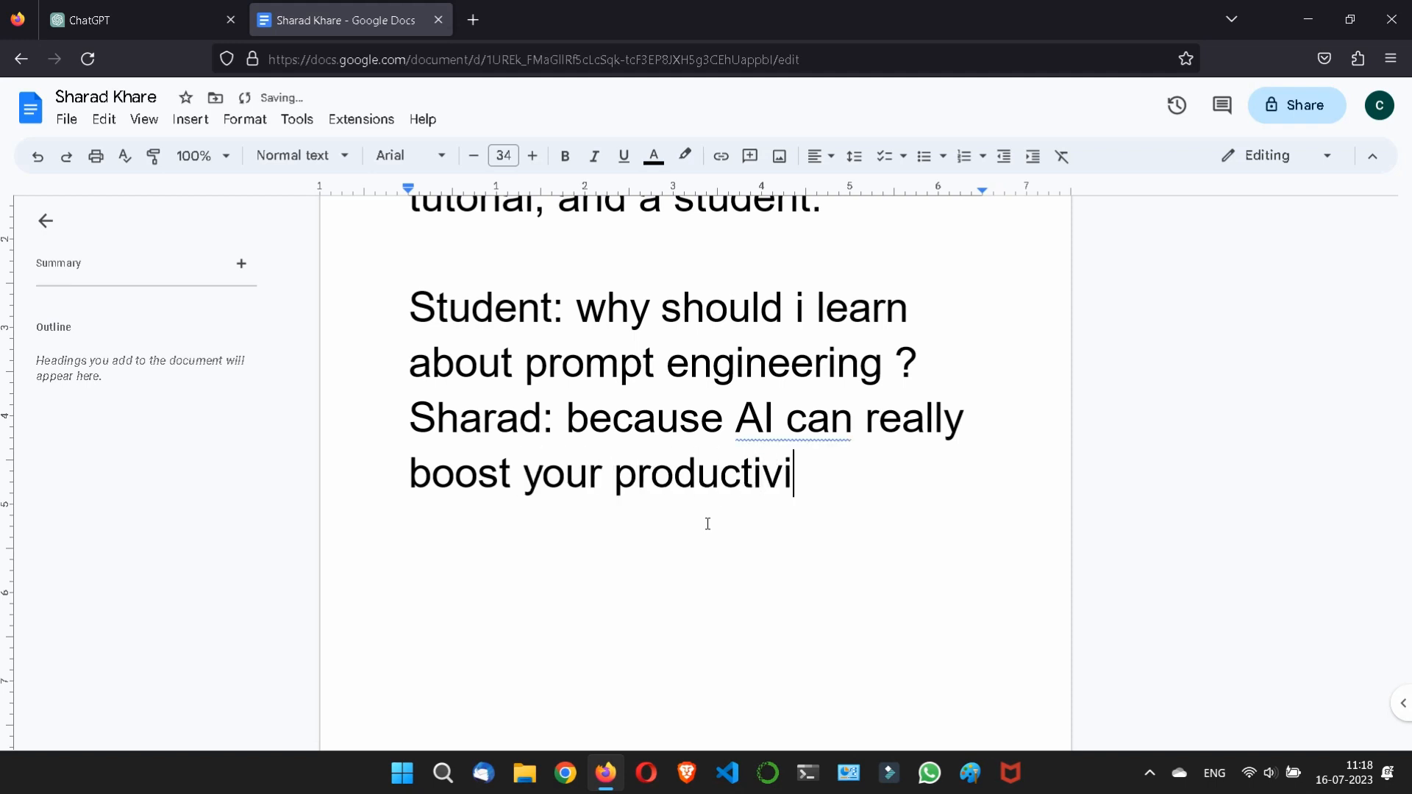
pyautogui.write('ty')
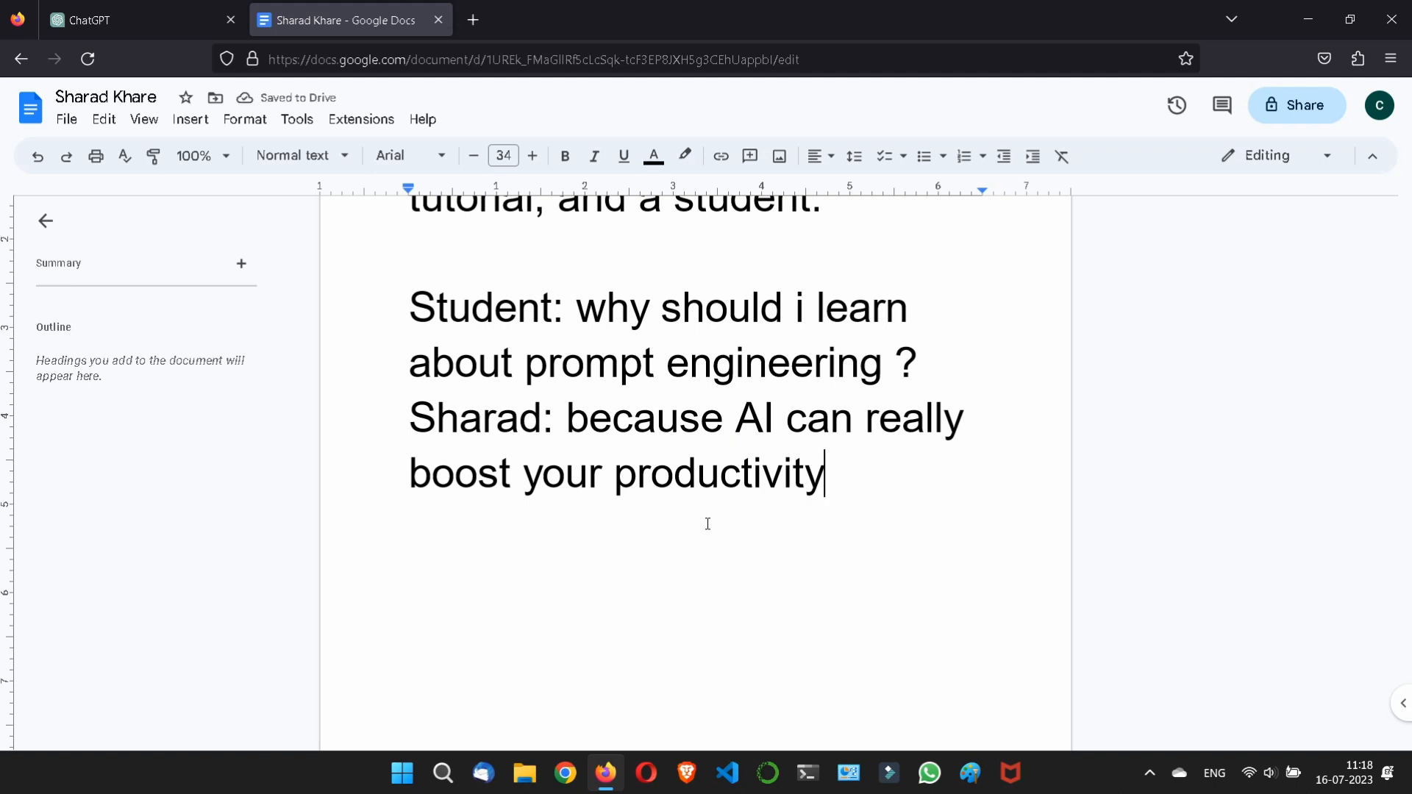
# Finish the author's answer with "if you will use it correctly.".
pyautogui.write(' if yo')
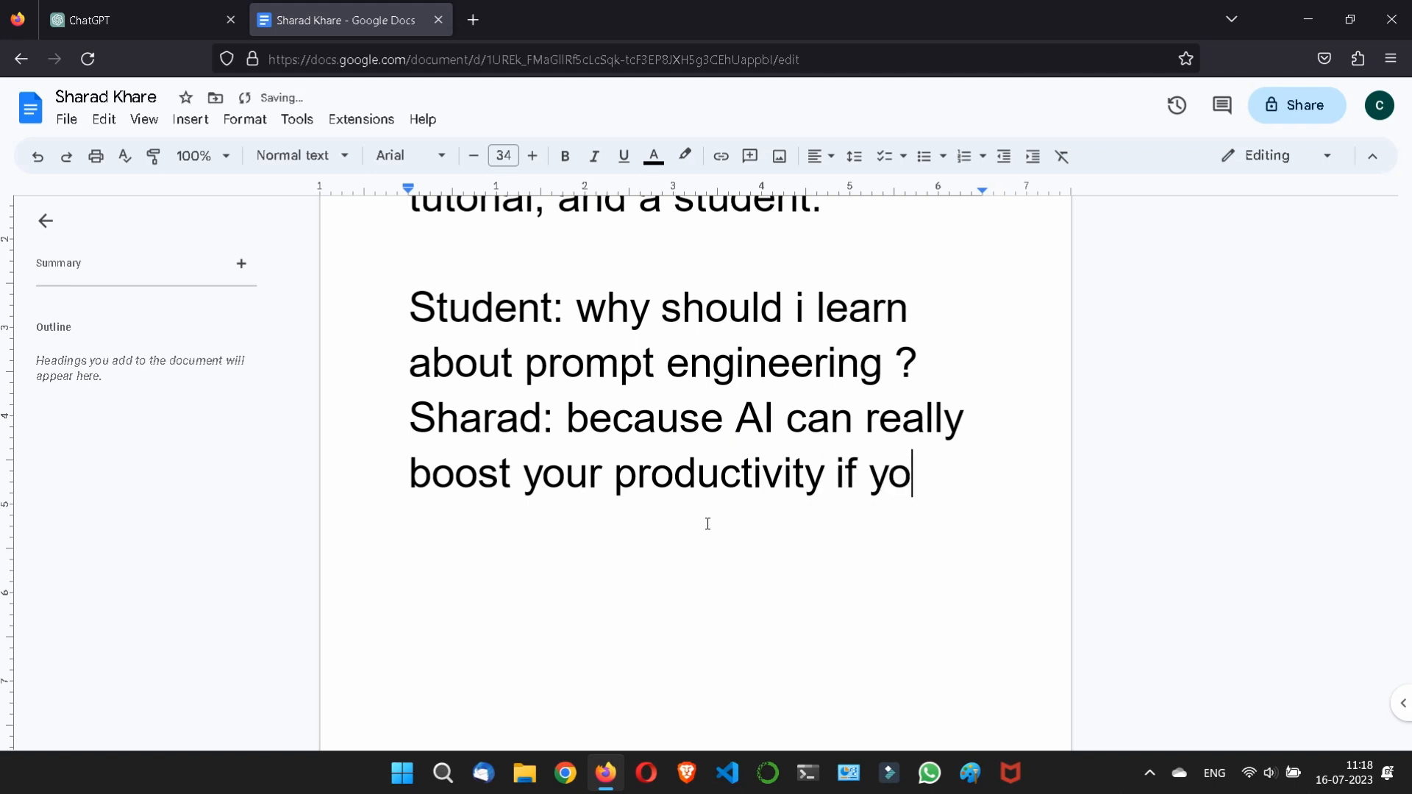
pyautogui.write('u will use ')
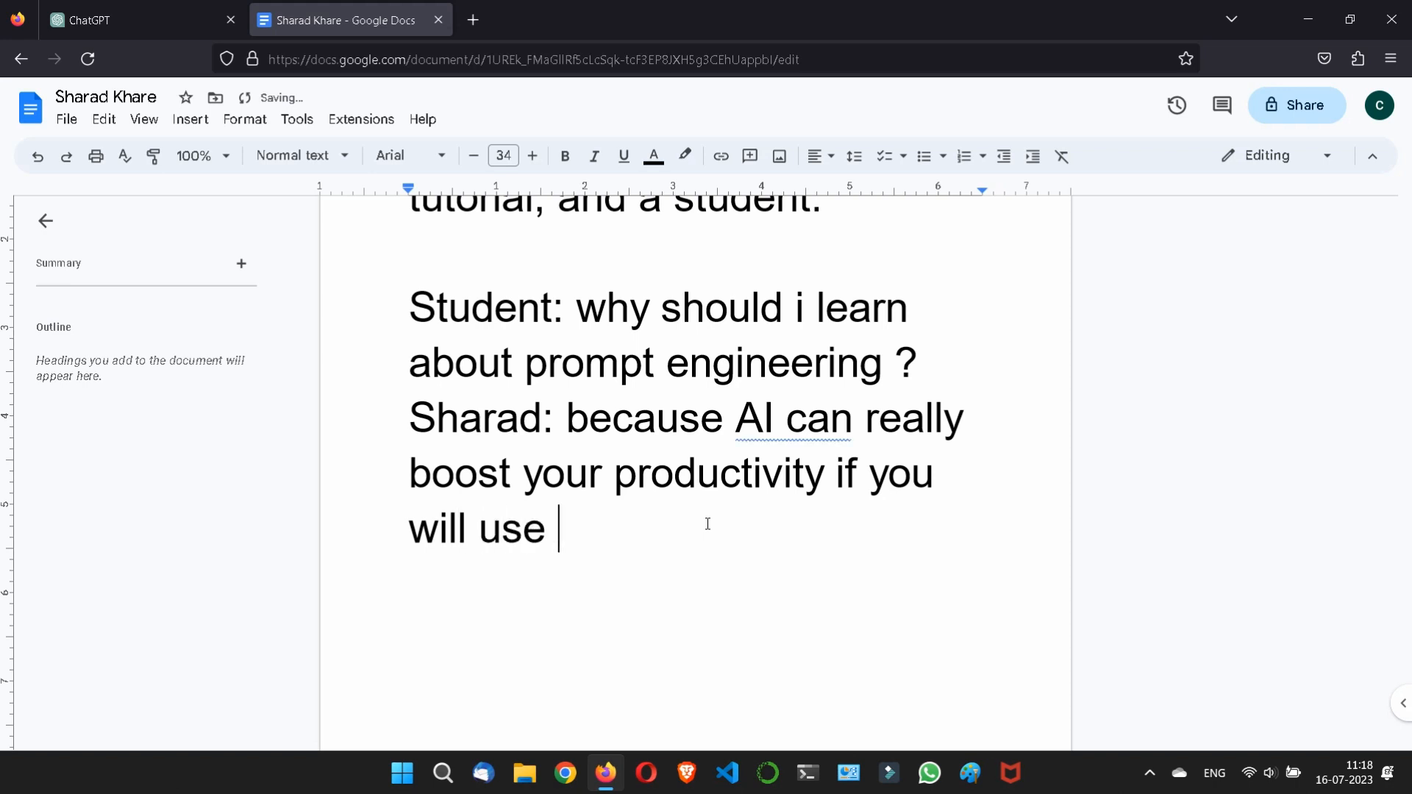
pyautogui.write('it correc')
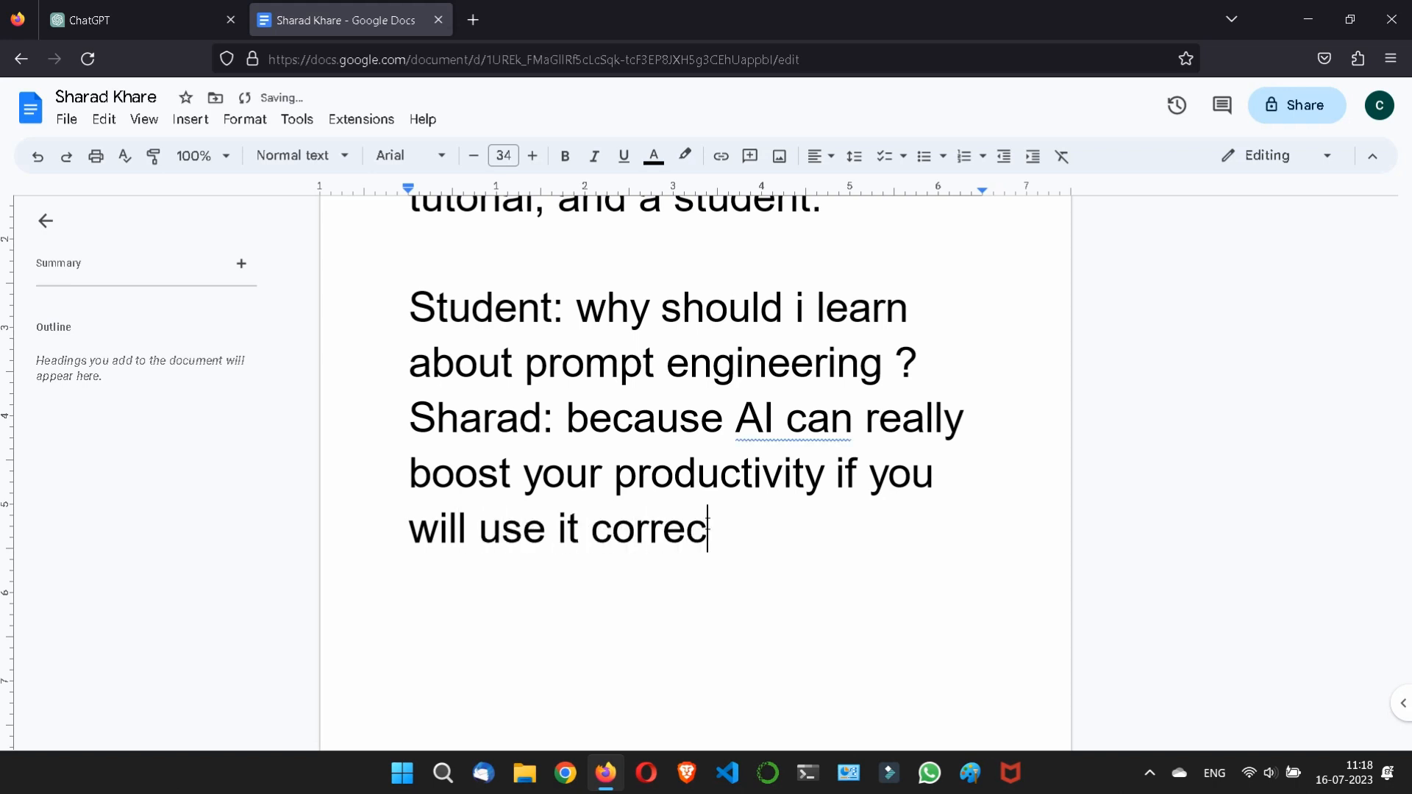
pyautogui.write('tly.')
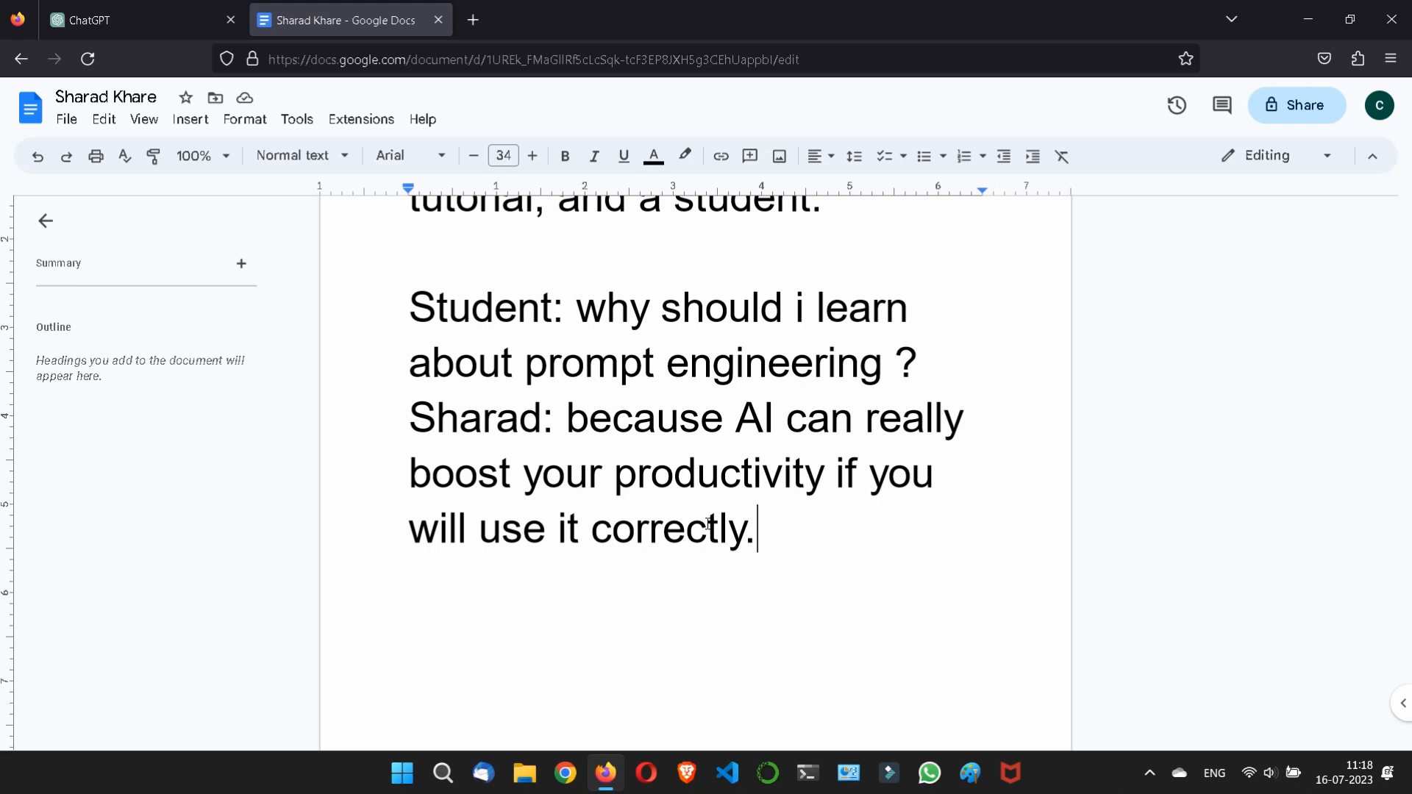
# Copy the full example conversation from the document and send it in ChatGPT in place of the drafted message.
pyautogui.scroll(3, 708, 524)
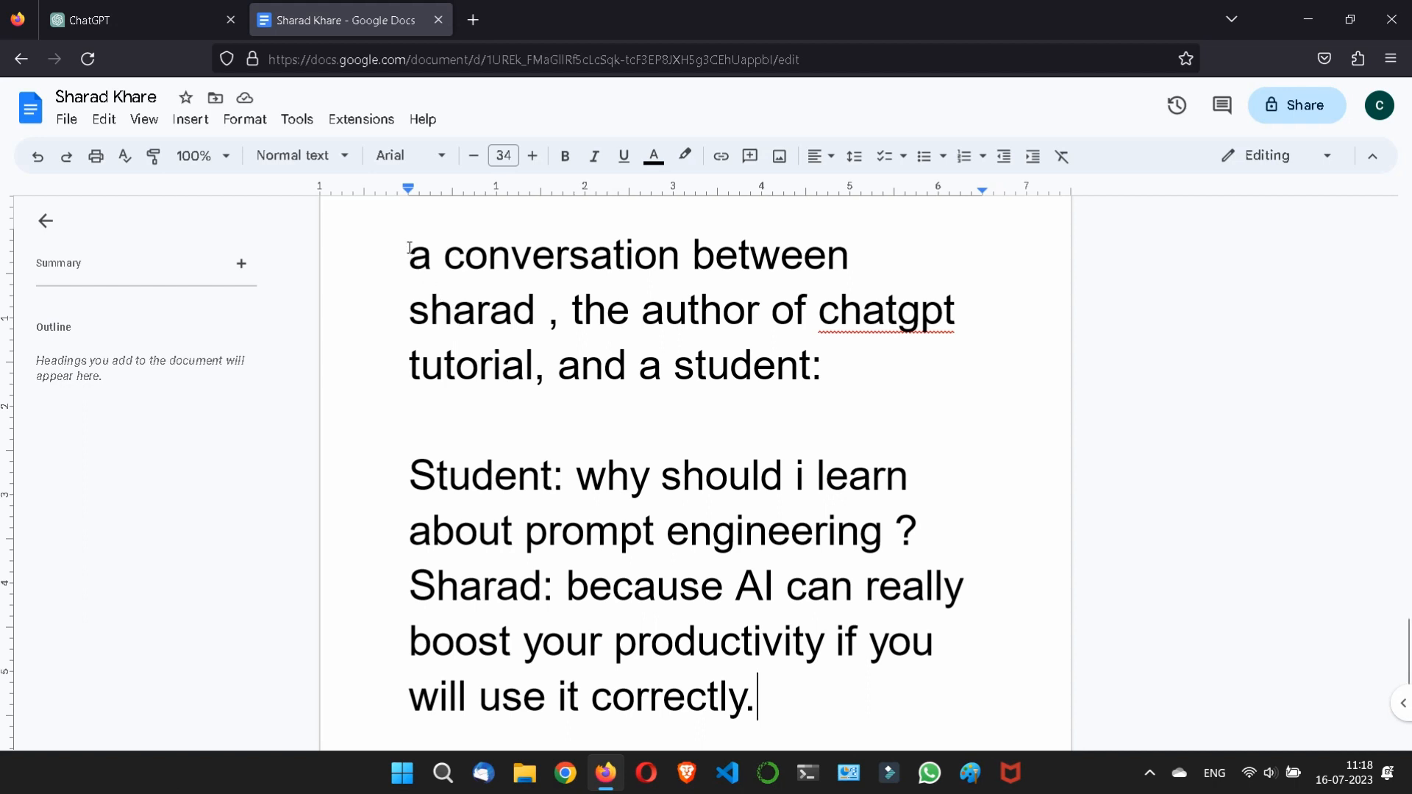
pyautogui.moveTo(409, 248); pyautogui.dragTo(763, 698)
pyautogui.hotkey('ctrl', 'c')
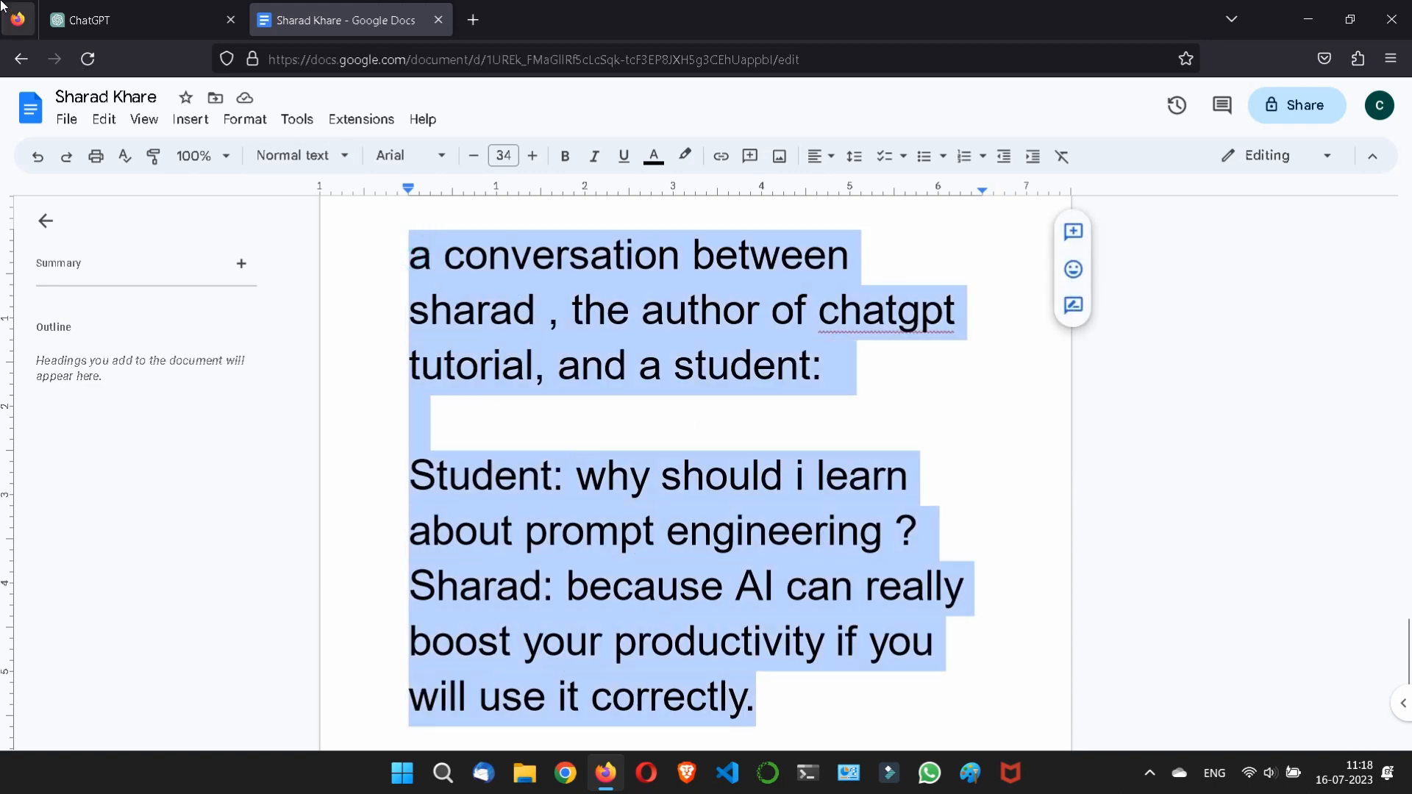
pyautogui.click(147, 20)
pyautogui.hotkey('ctrl', 'v')
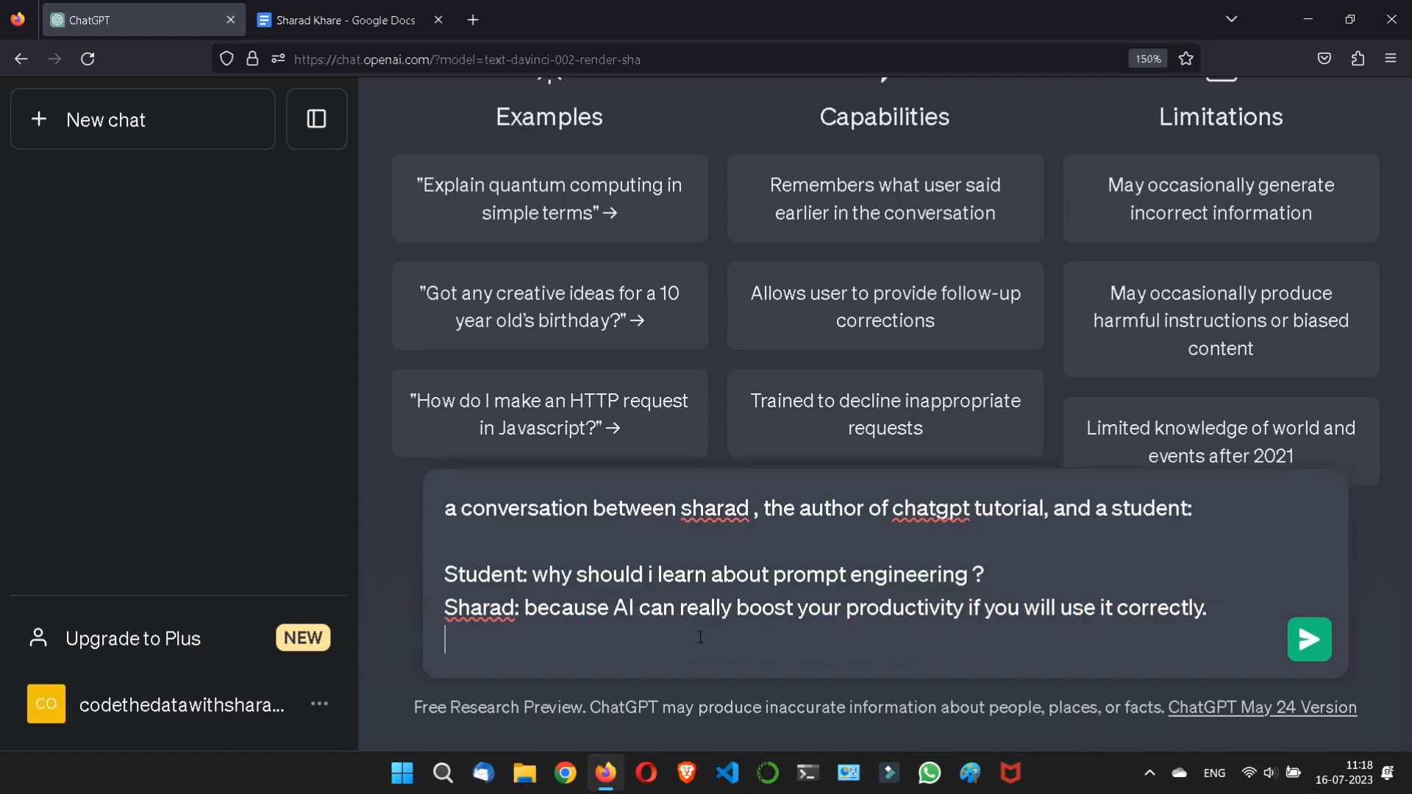
pyautogui.click(1306, 647)
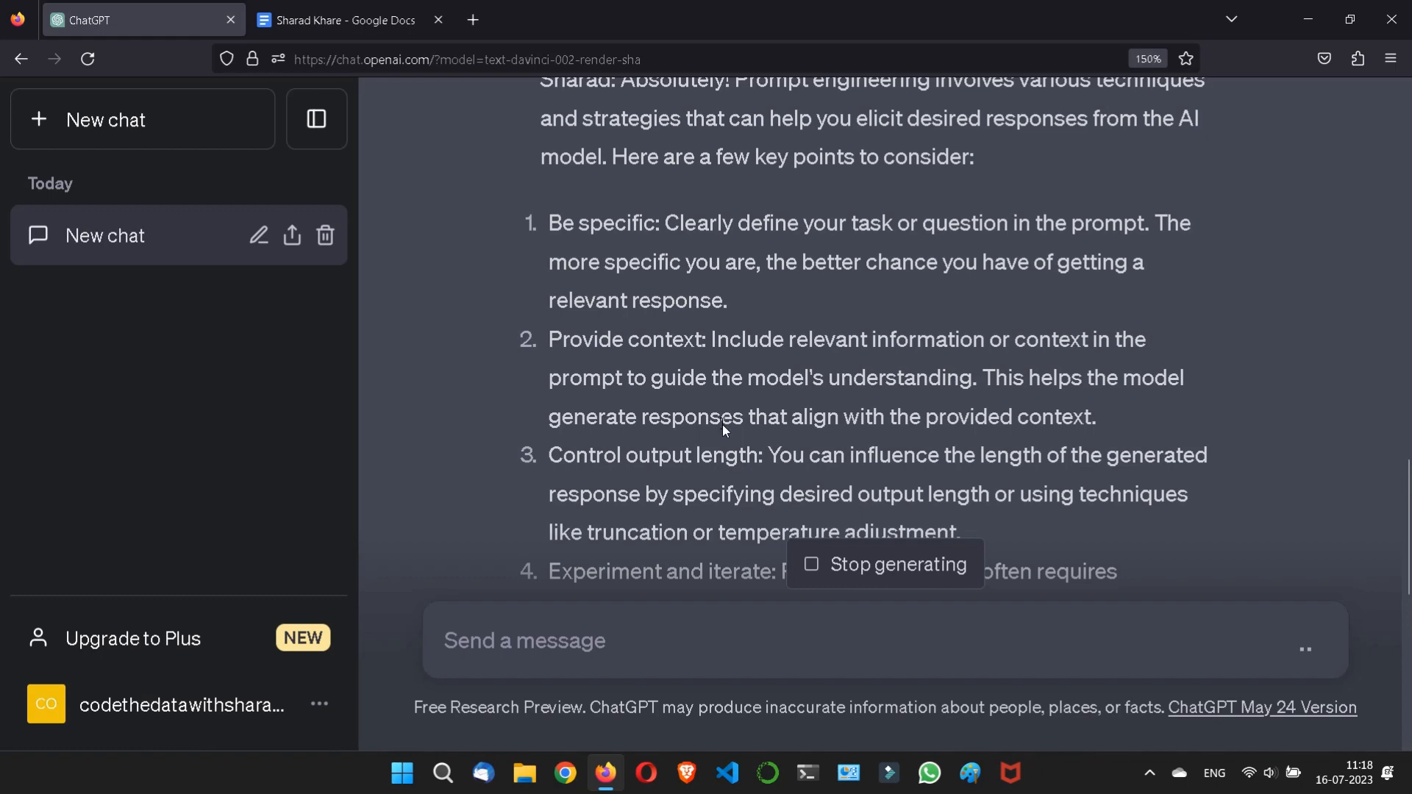
# Compare the example conversation in the prompt with the beginning of ChatGPT's generated dialogue.
pyautogui.scroll(15, 722, 425)
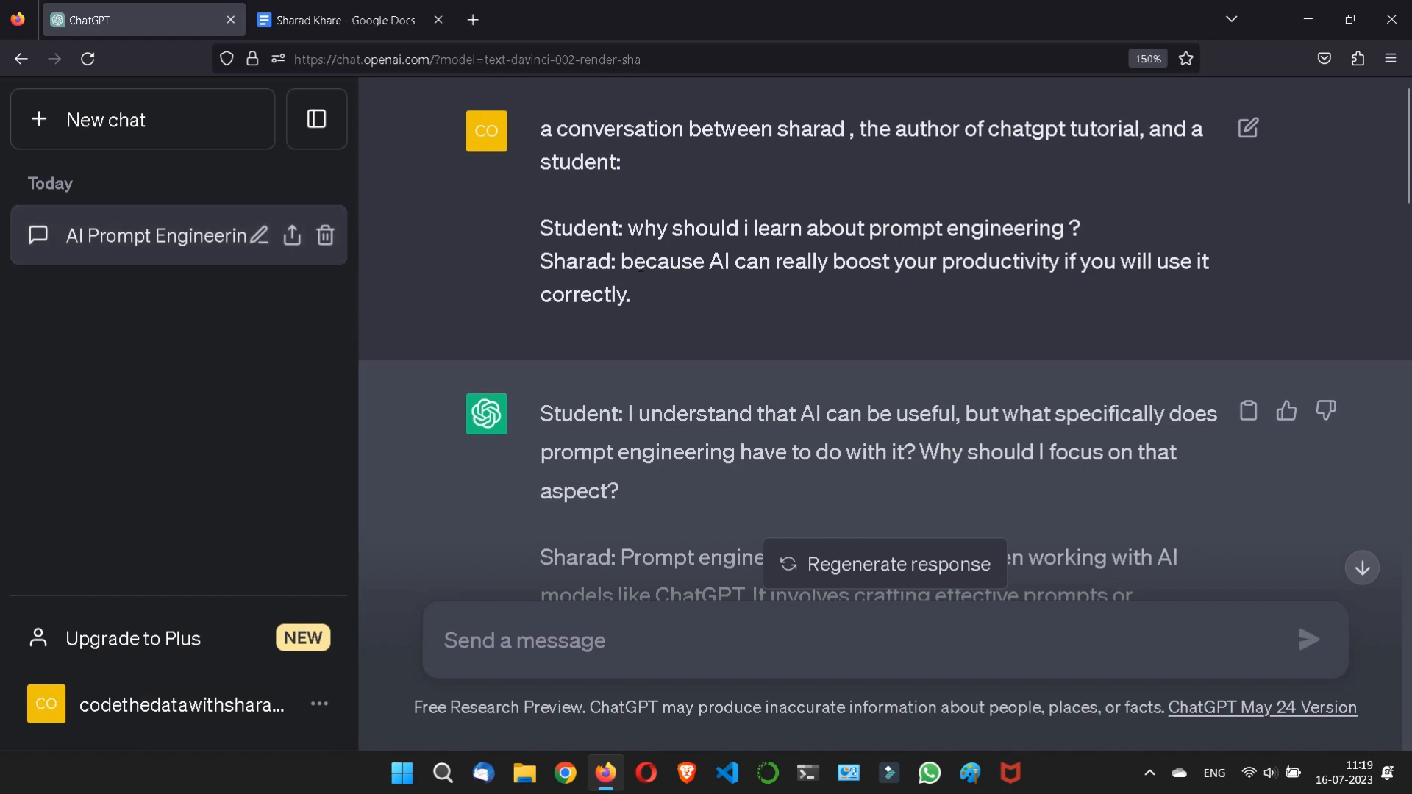
pyautogui.scroll(-2, 646, 343)
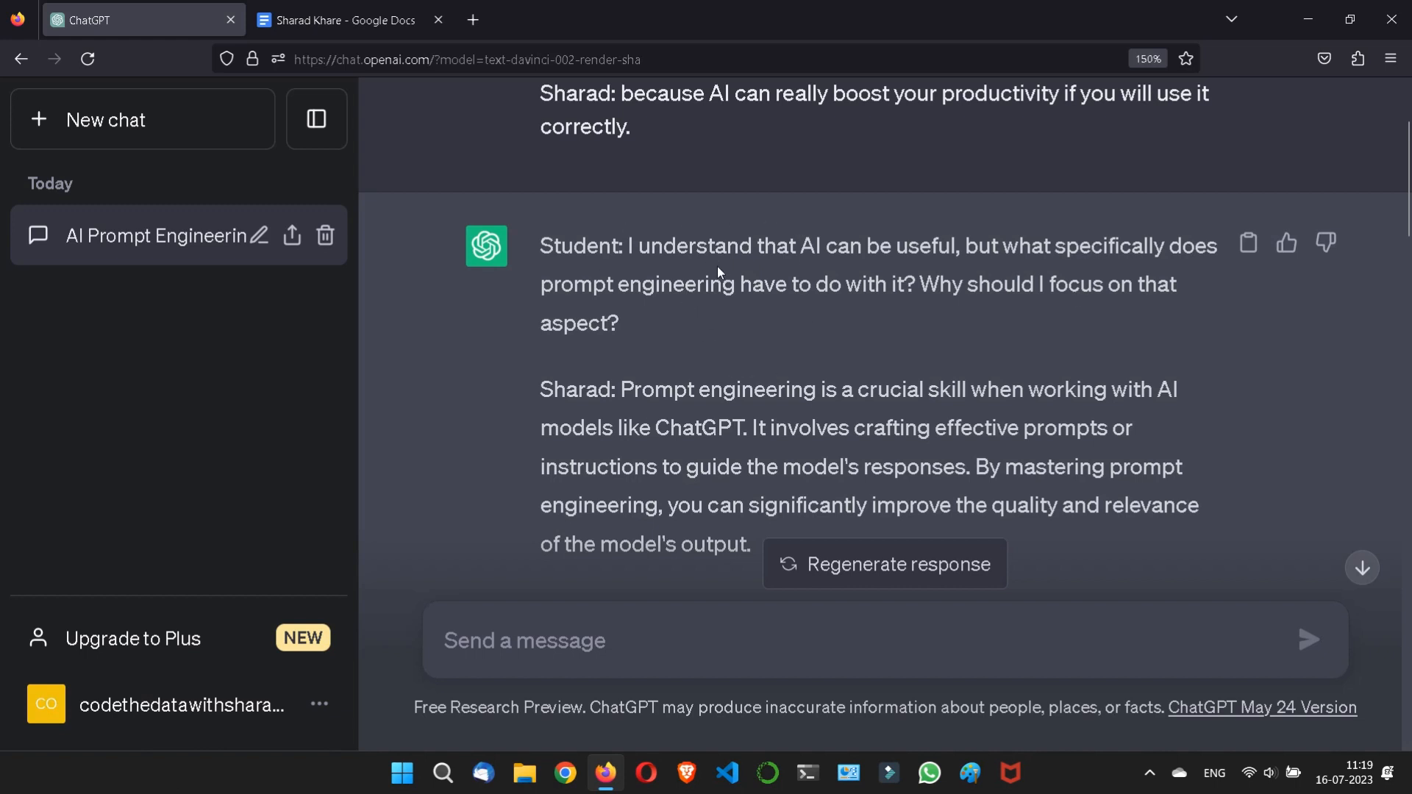
pyautogui.scroll(2, 718, 267)
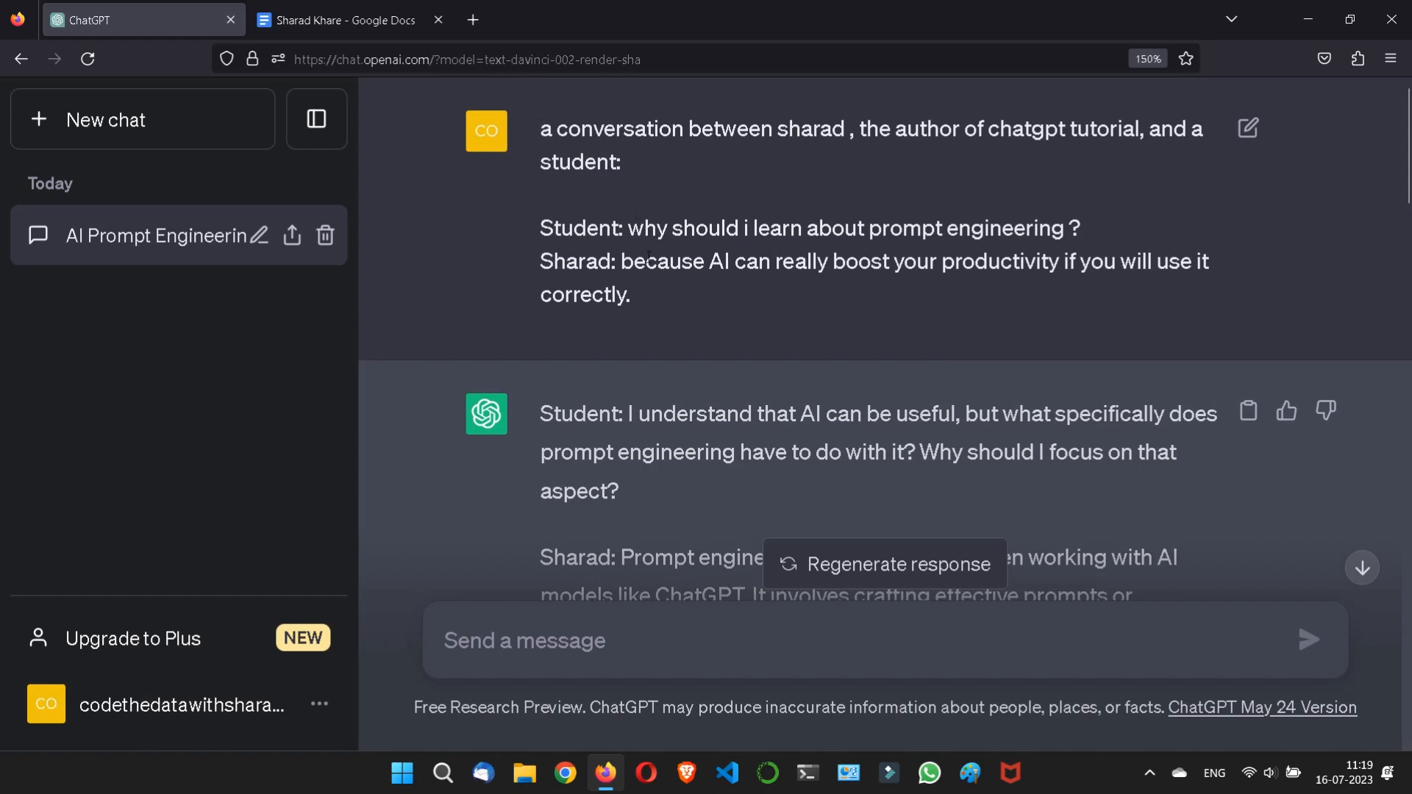
pyautogui.scroll(-1, 646, 375)
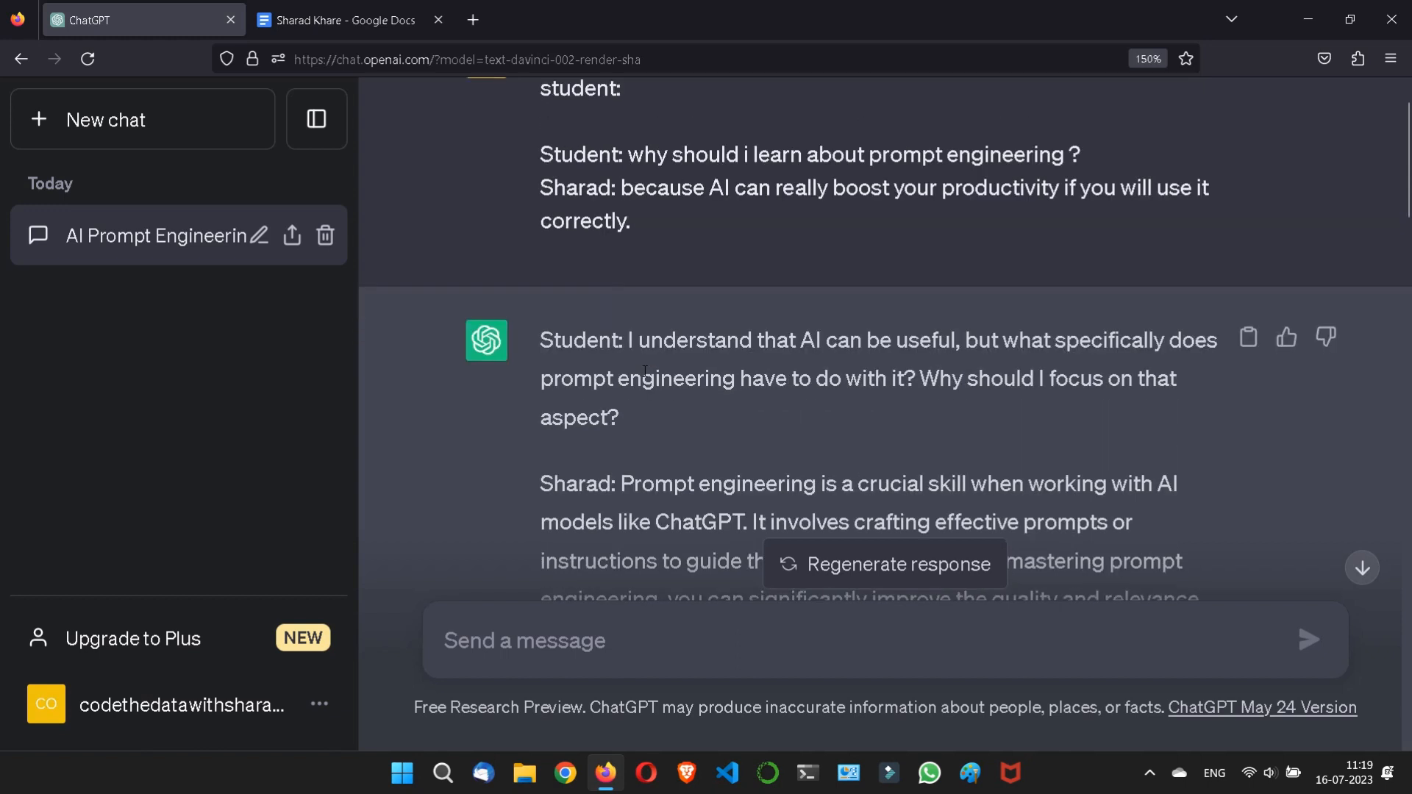
pyautogui.scroll(-1, 645, 371)
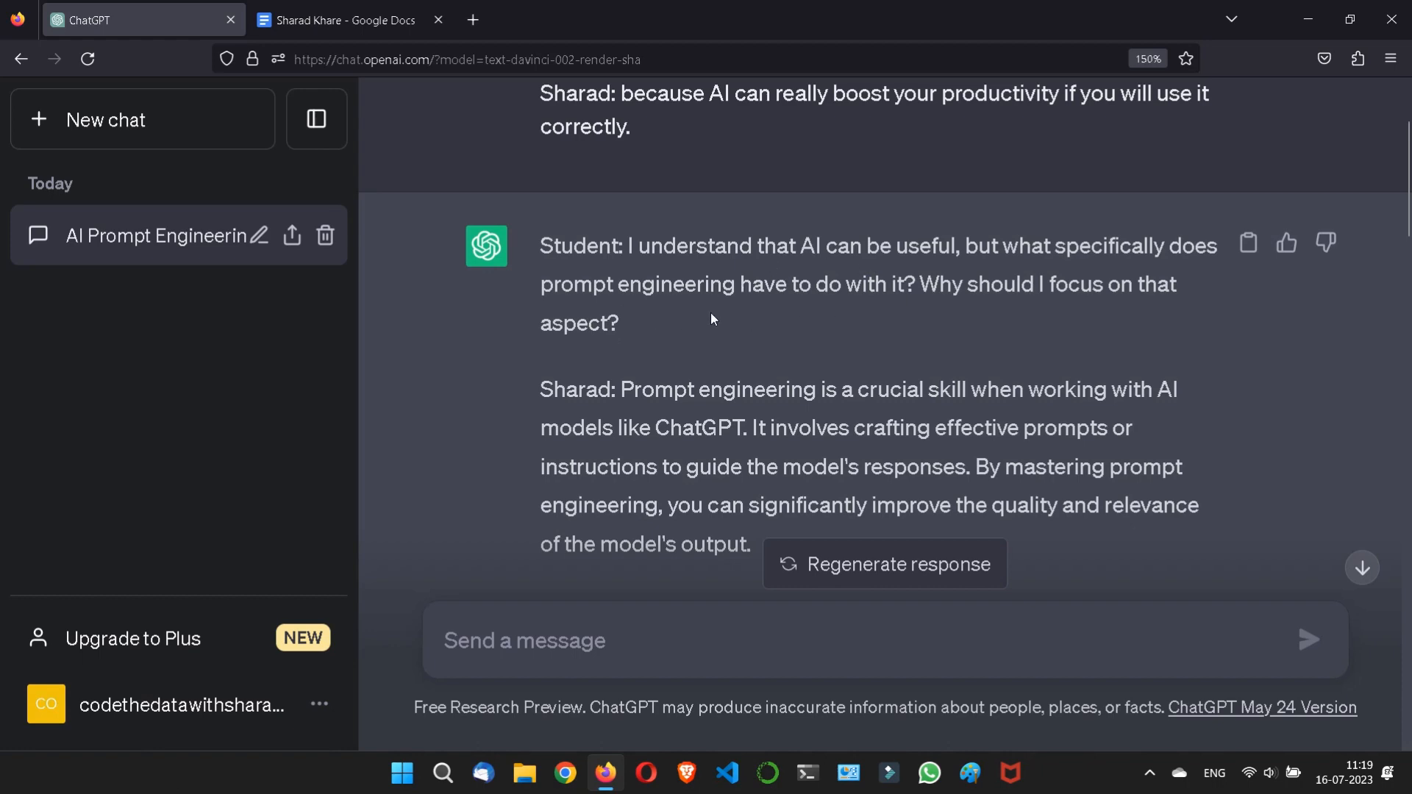
# Reread the prompt's student question and author's answer against the student's follow-up question that opens ChatGPT's reply.
pyautogui.scroll(2, 713, 318)
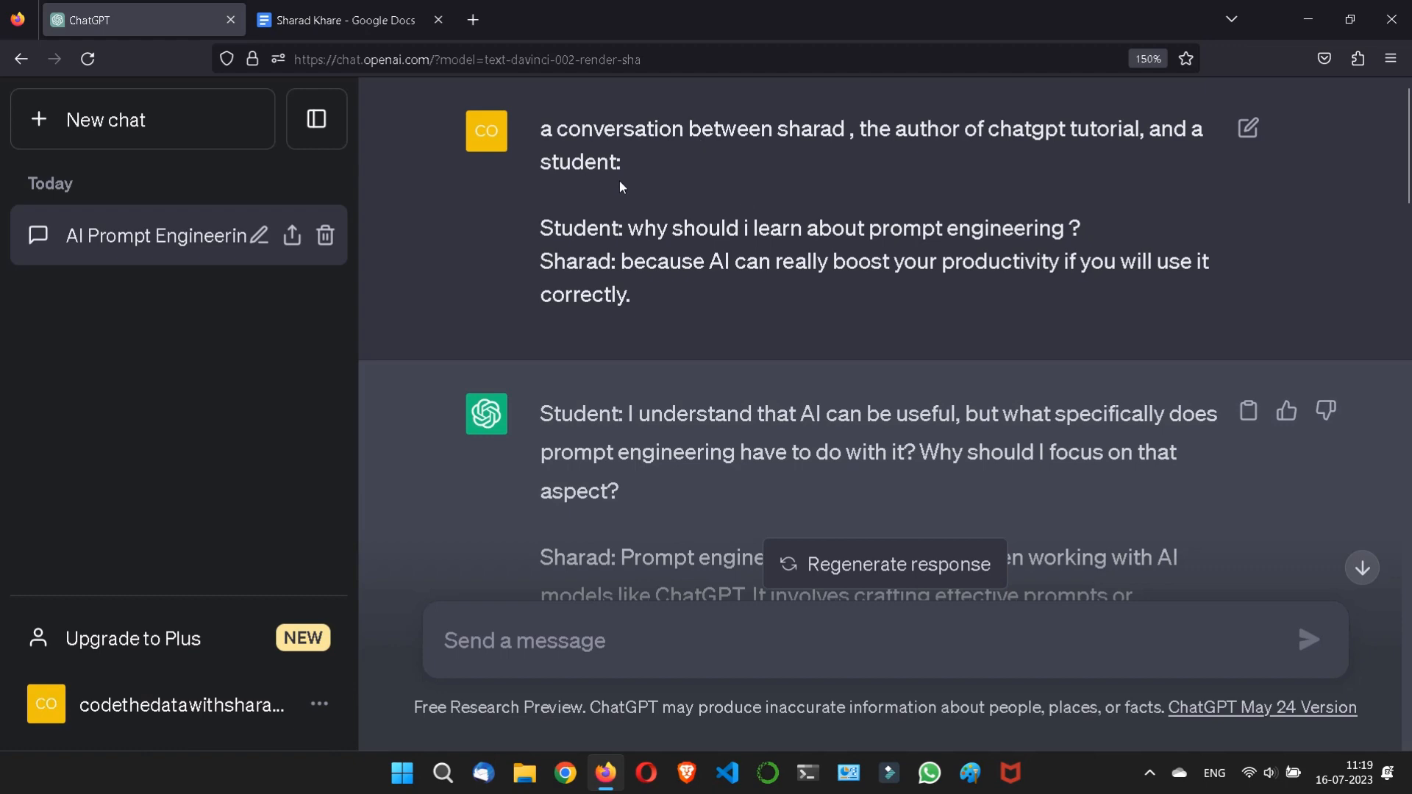
pyautogui.scroll(-1, 834, 301)
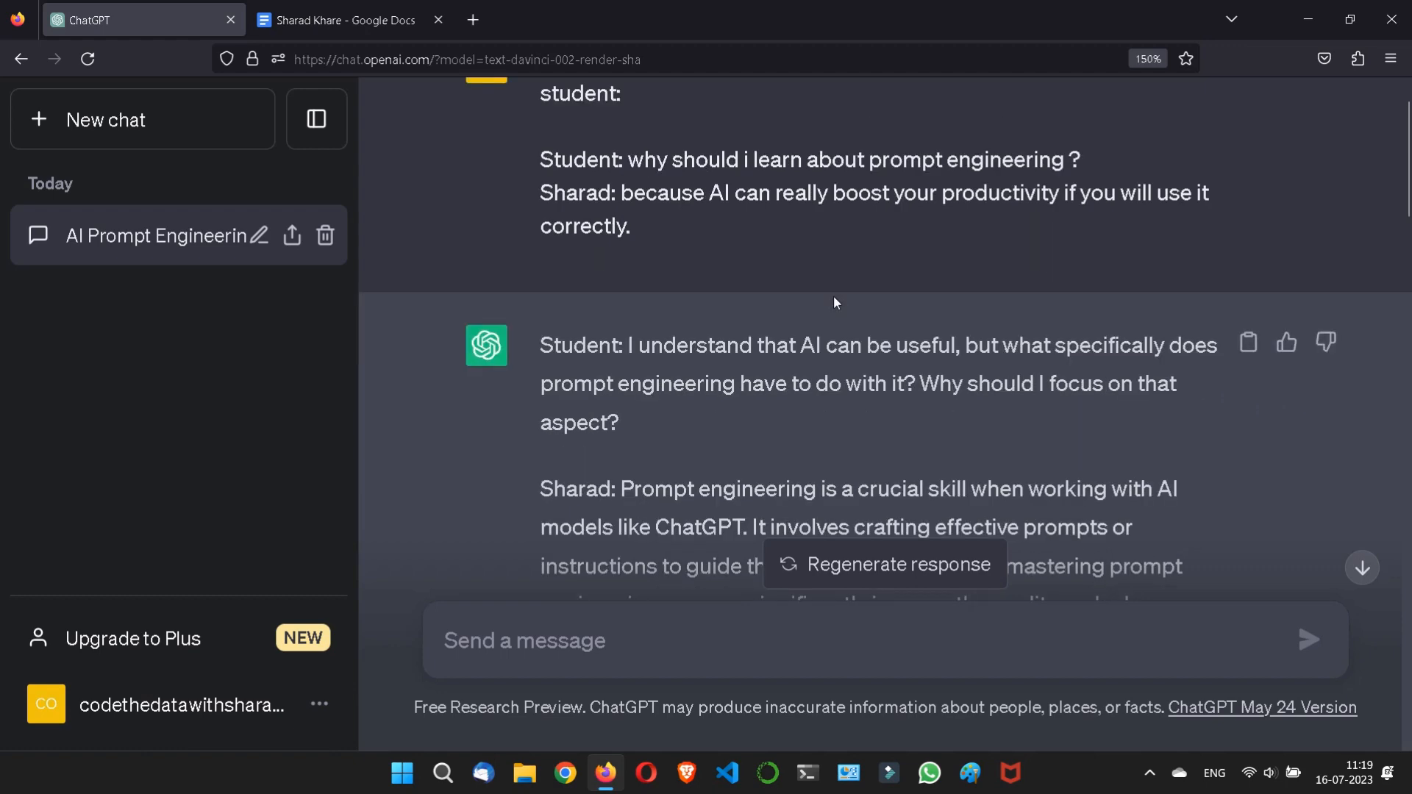
pyautogui.scroll(-3, 834, 302)
pyautogui.scroll(4, 834, 301)
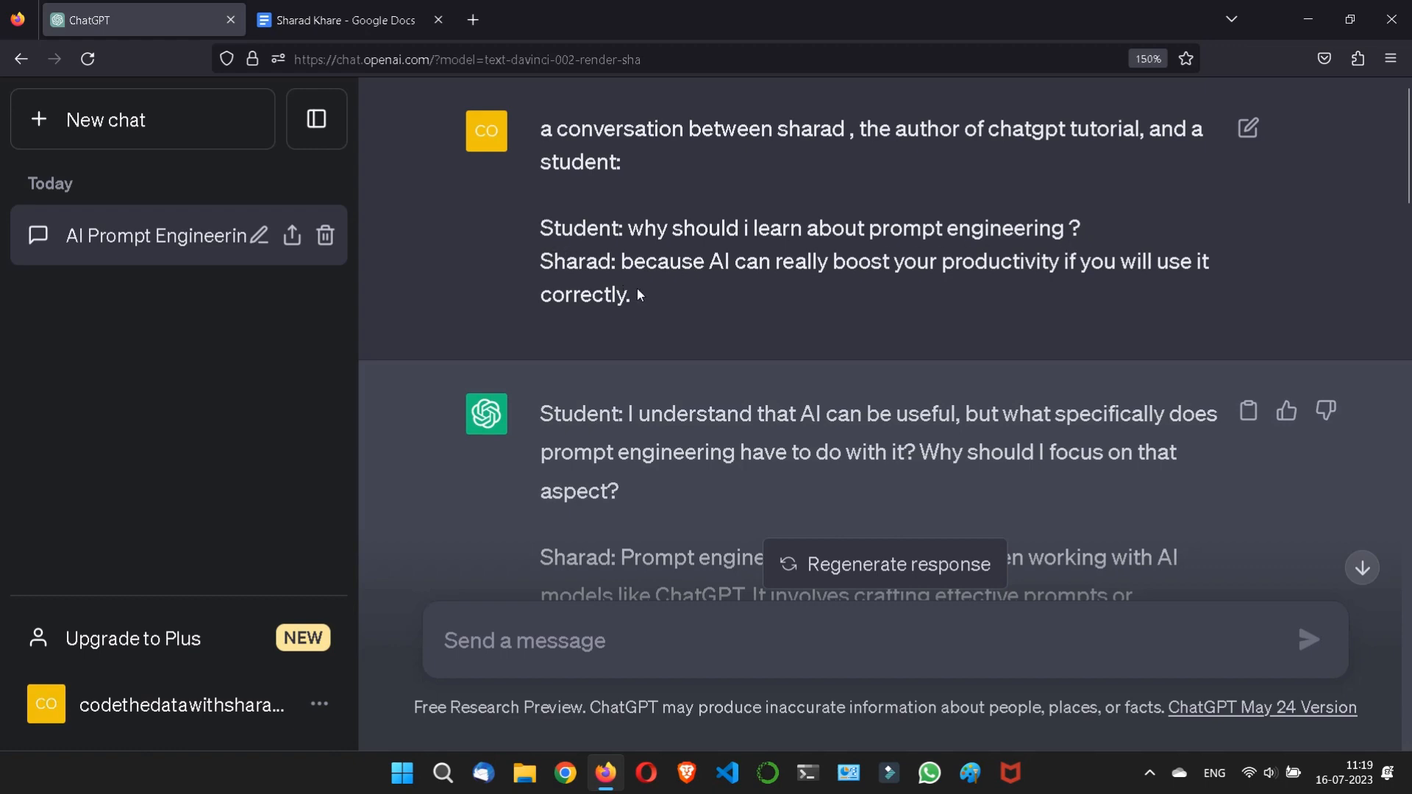
pyautogui.scroll(-2, 570, 386)
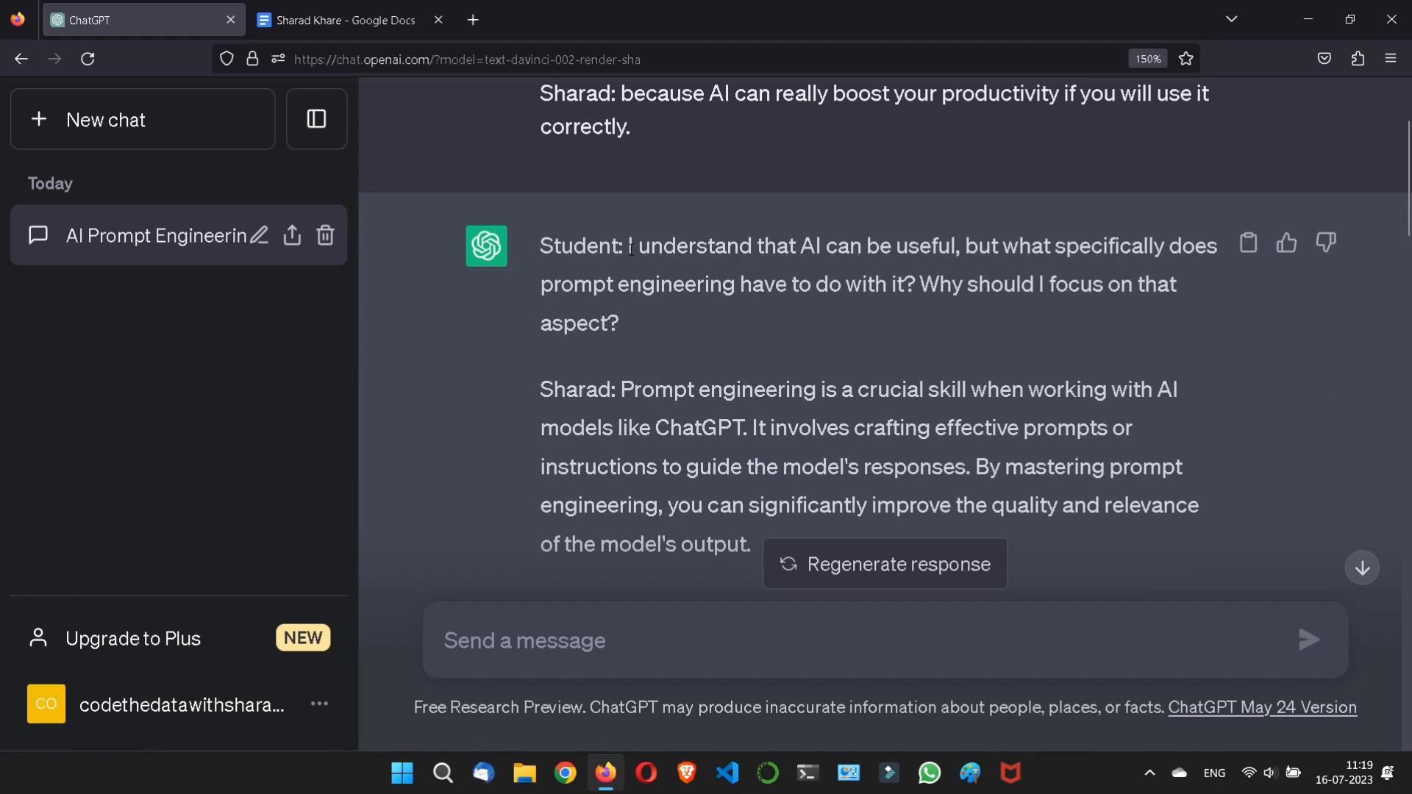
pyautogui.scroll(2, 634, 246)
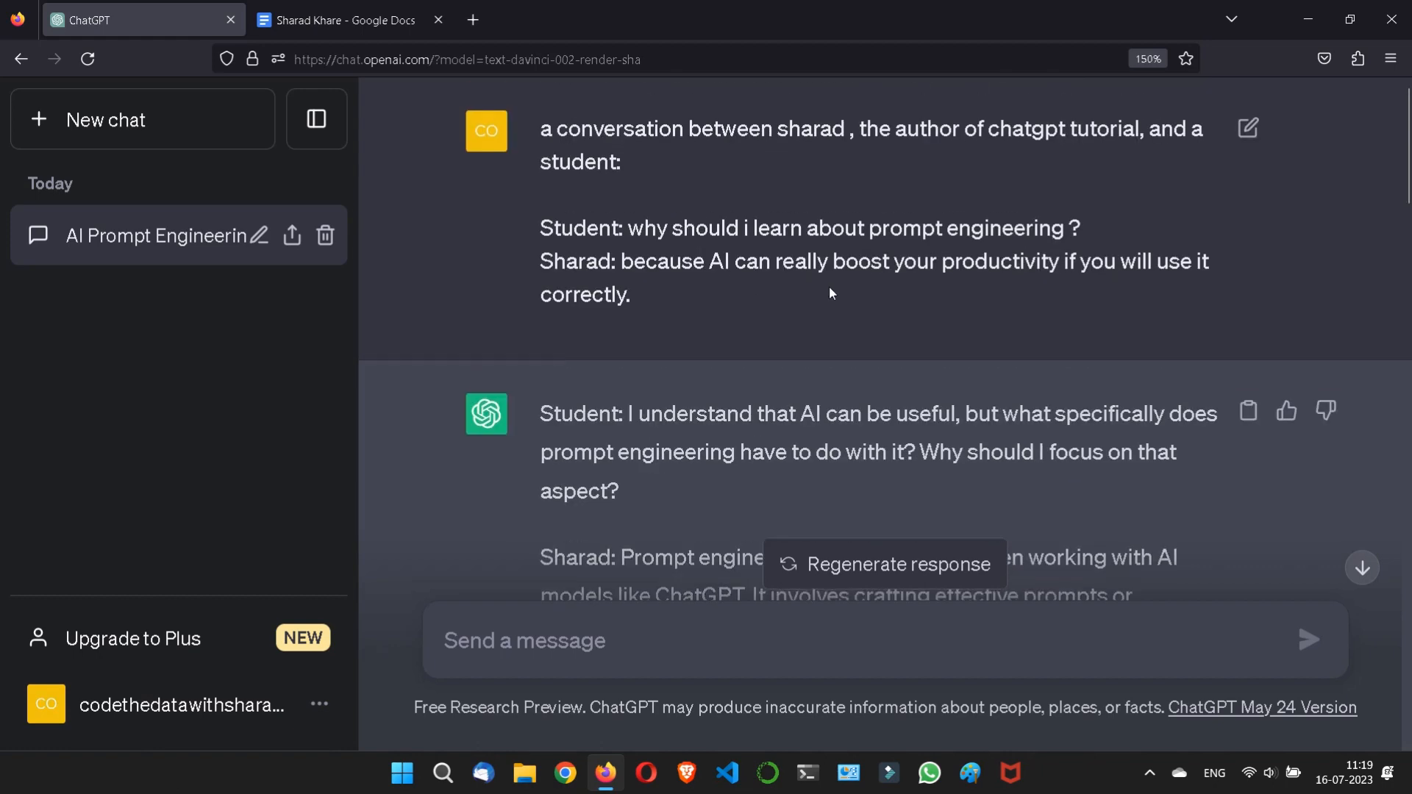
pyautogui.scroll(-2, 832, 293)
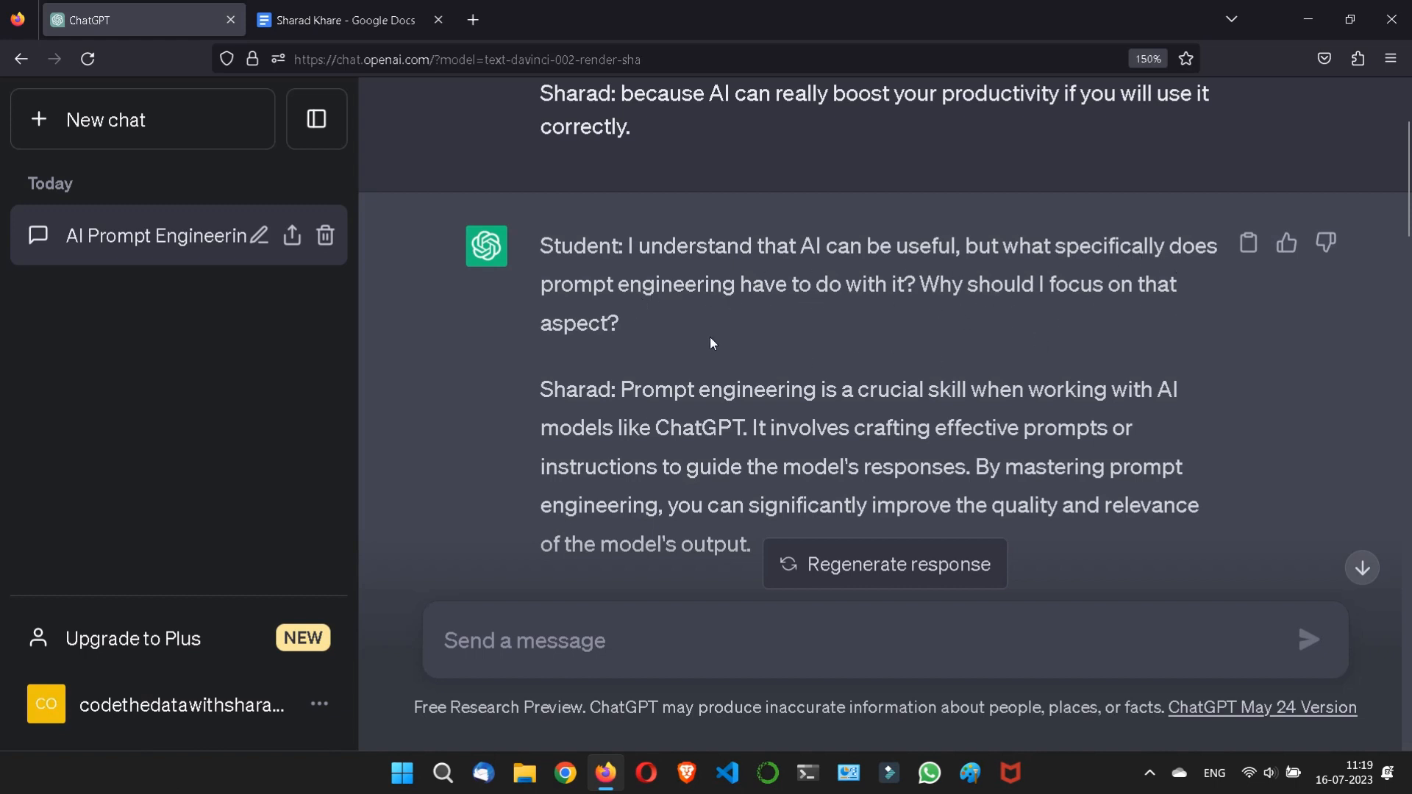
# Read the rest of ChatGPT's generated student and author dialogue through its closing sentence, and return to the original prompt.
pyautogui.scroll(-2, 671, 323)
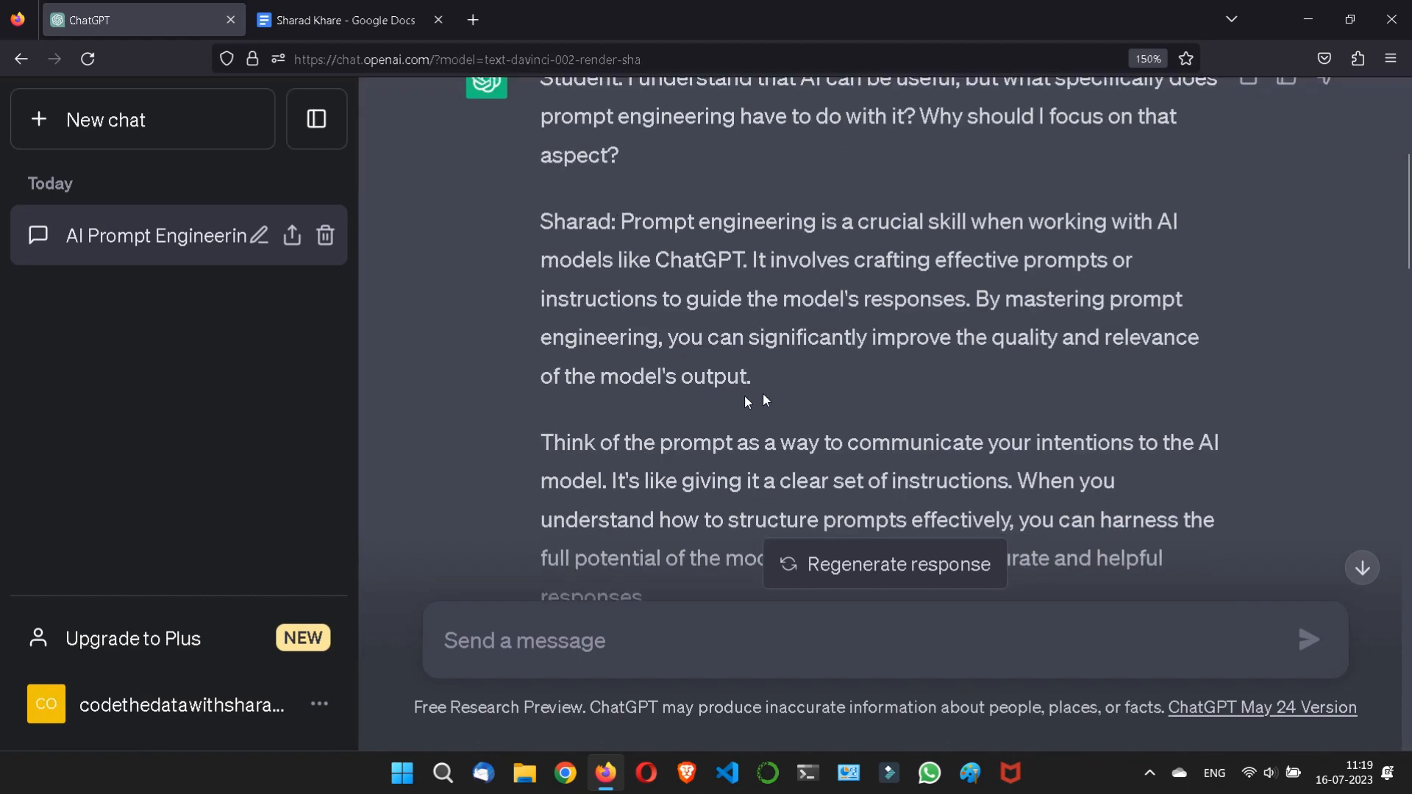
pyautogui.scroll(-4, 778, 368)
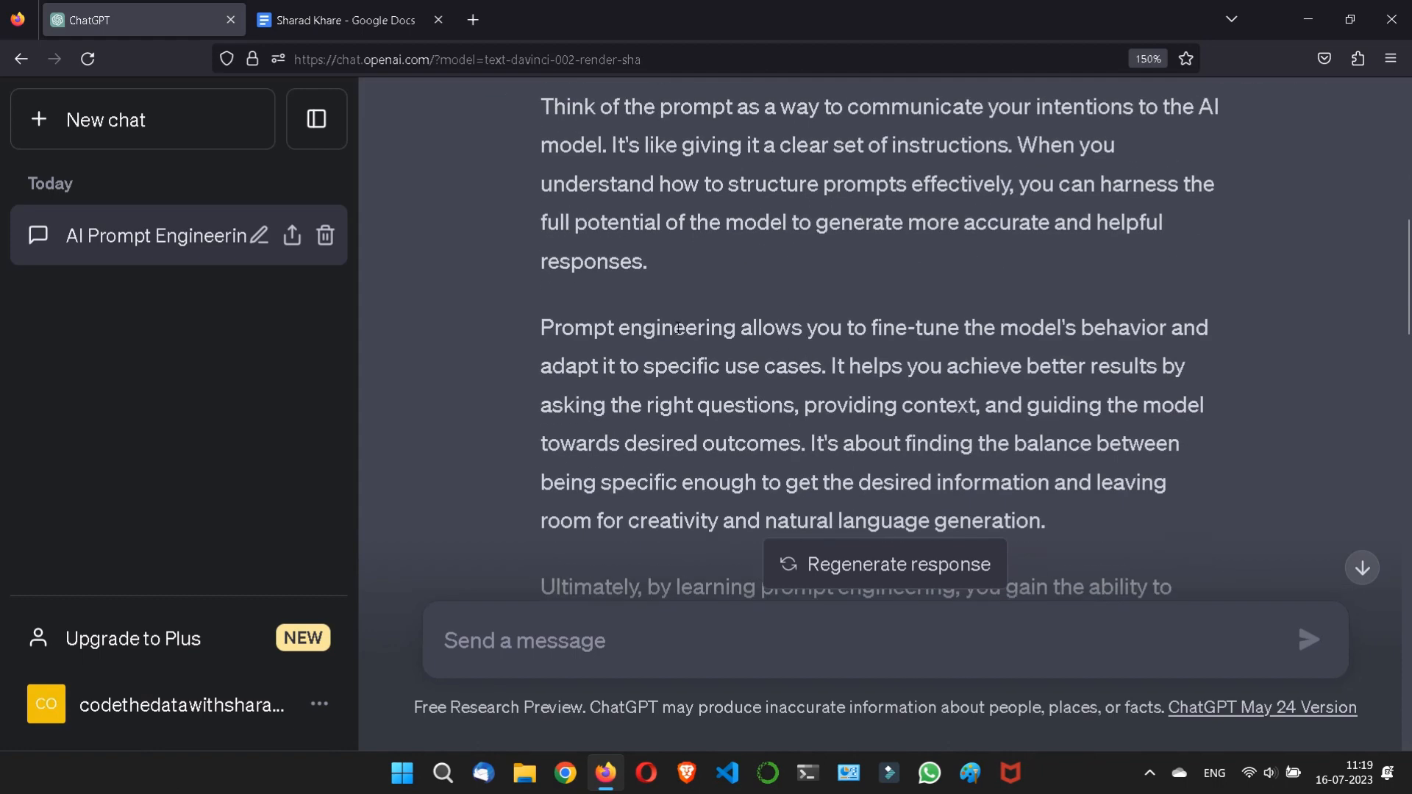
pyautogui.scroll(-2, 659, 299)
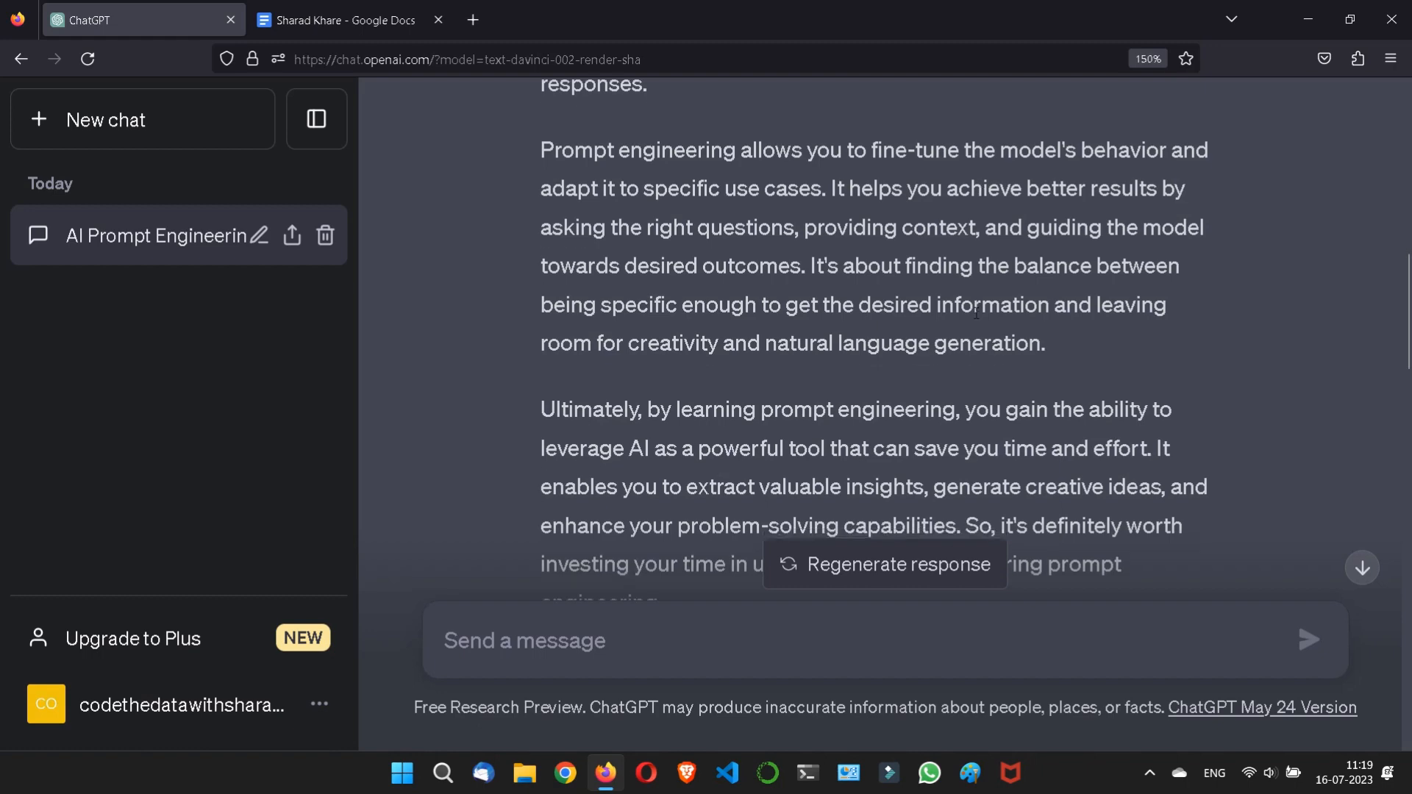
pyautogui.scroll(-6, 831, 298)
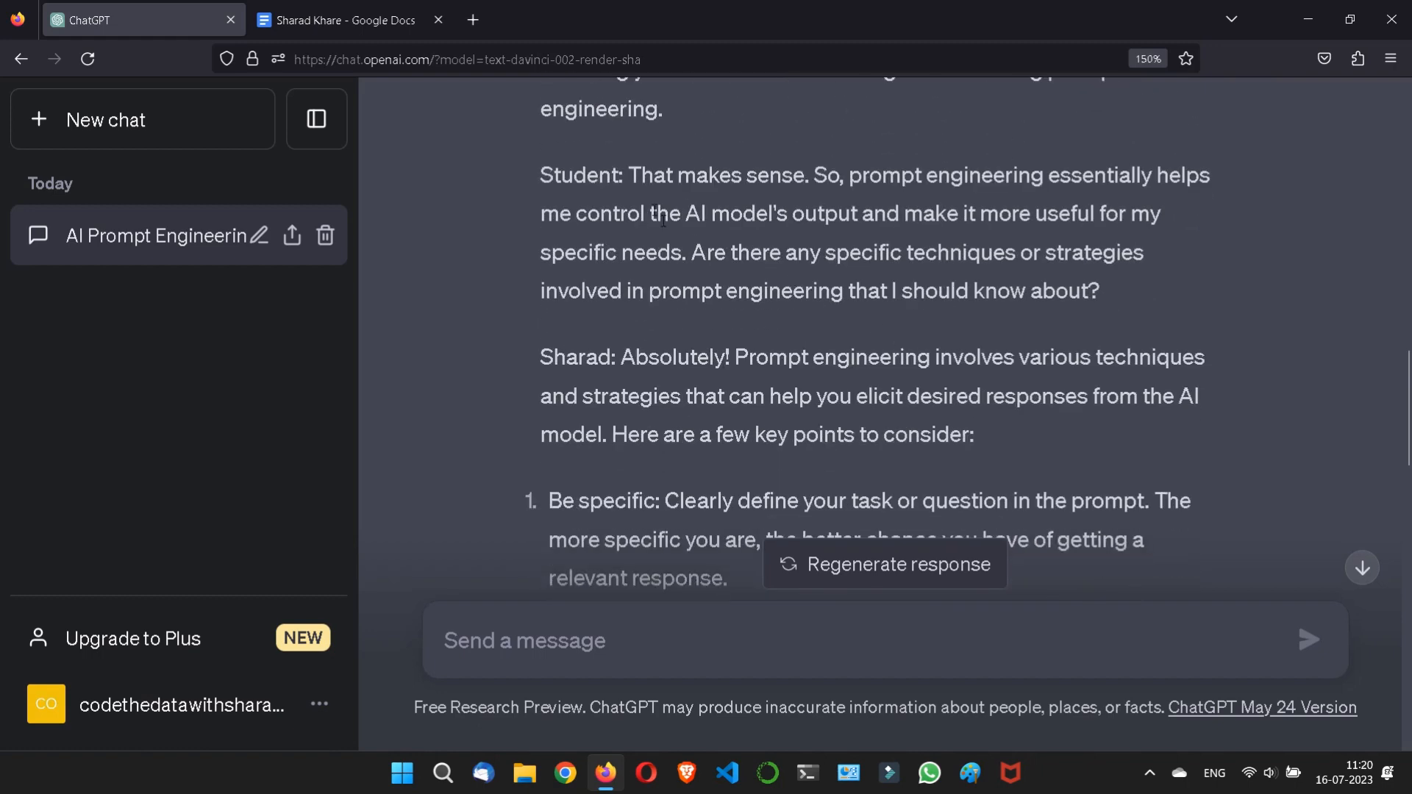
pyautogui.scroll(2, 854, 201)
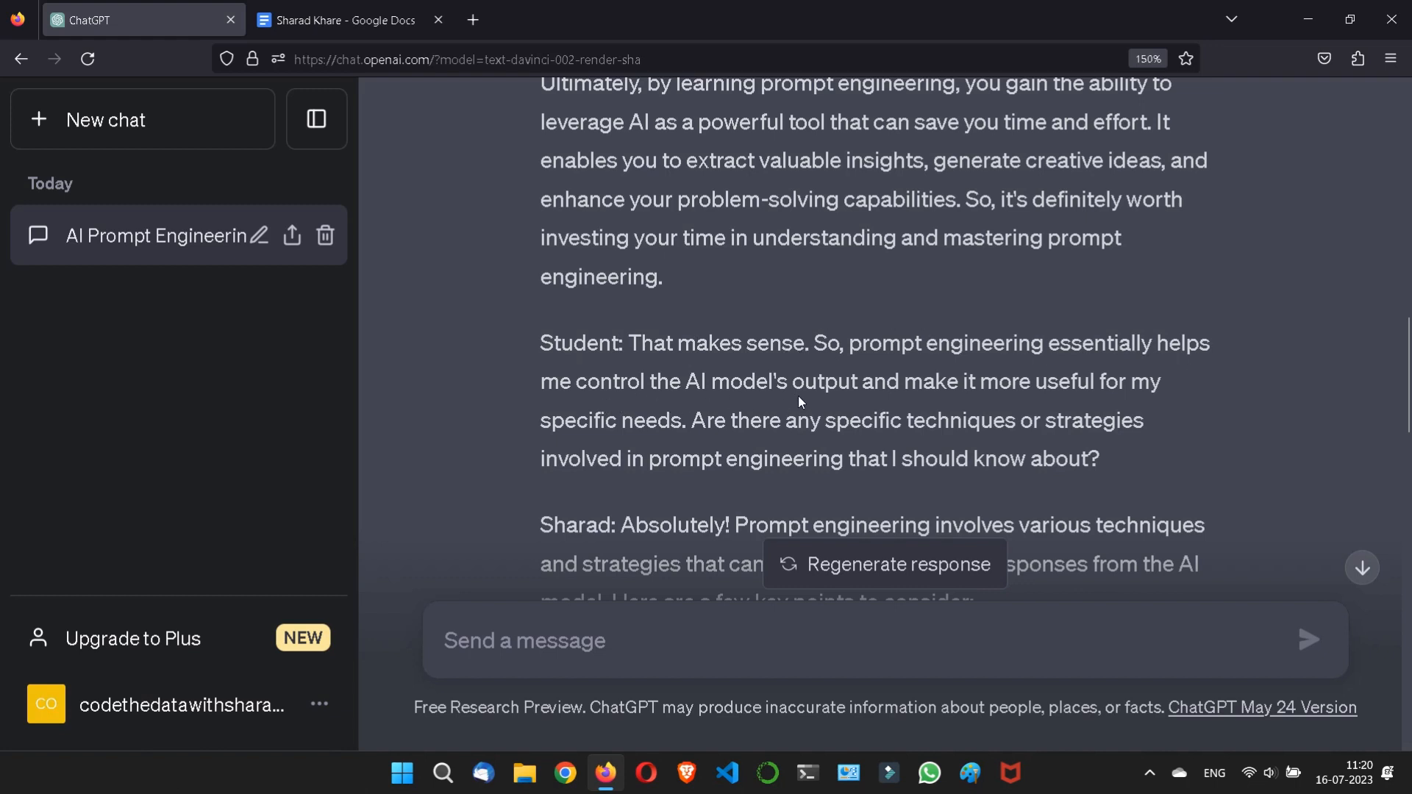
pyautogui.scroll(-3, 912, 371)
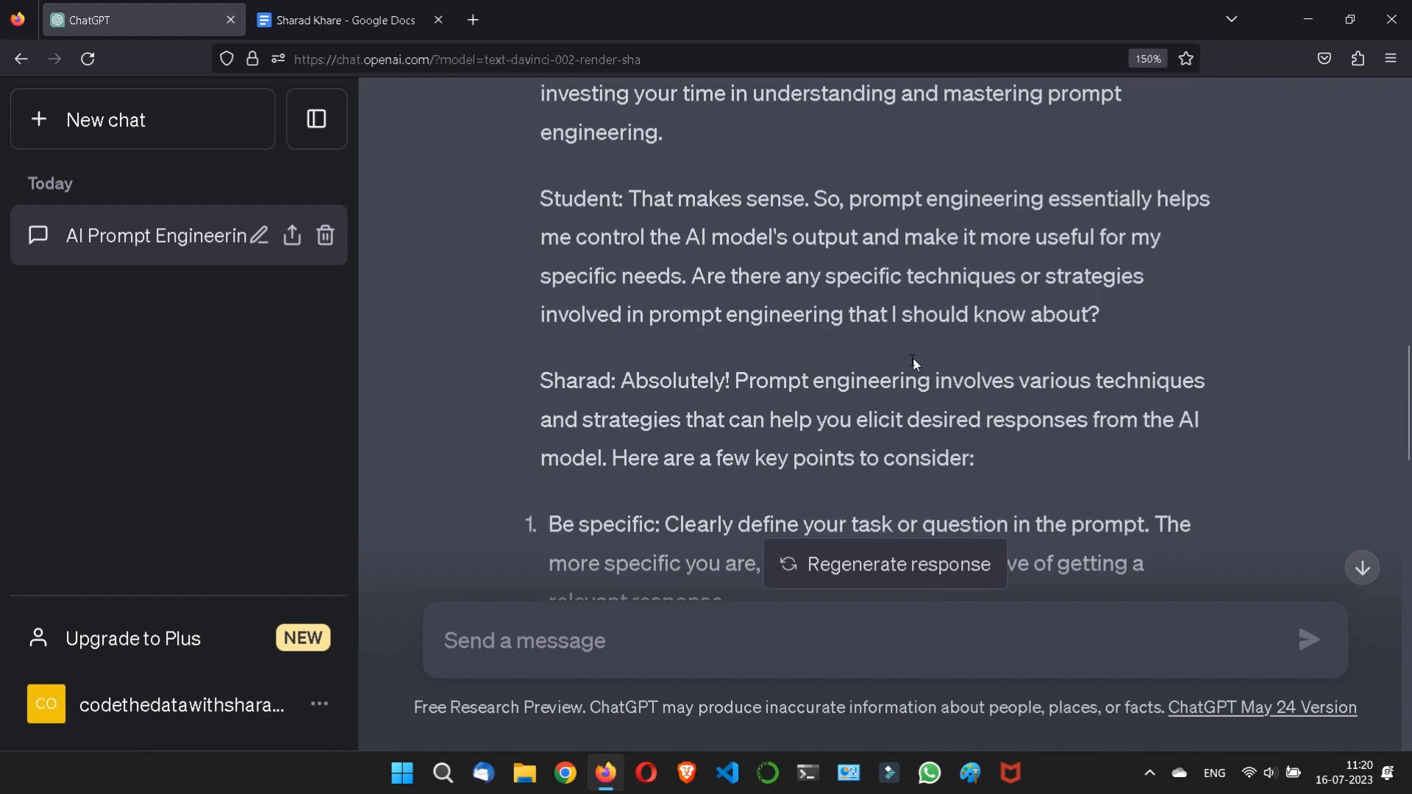
pyautogui.scroll(-10, 586, 331)
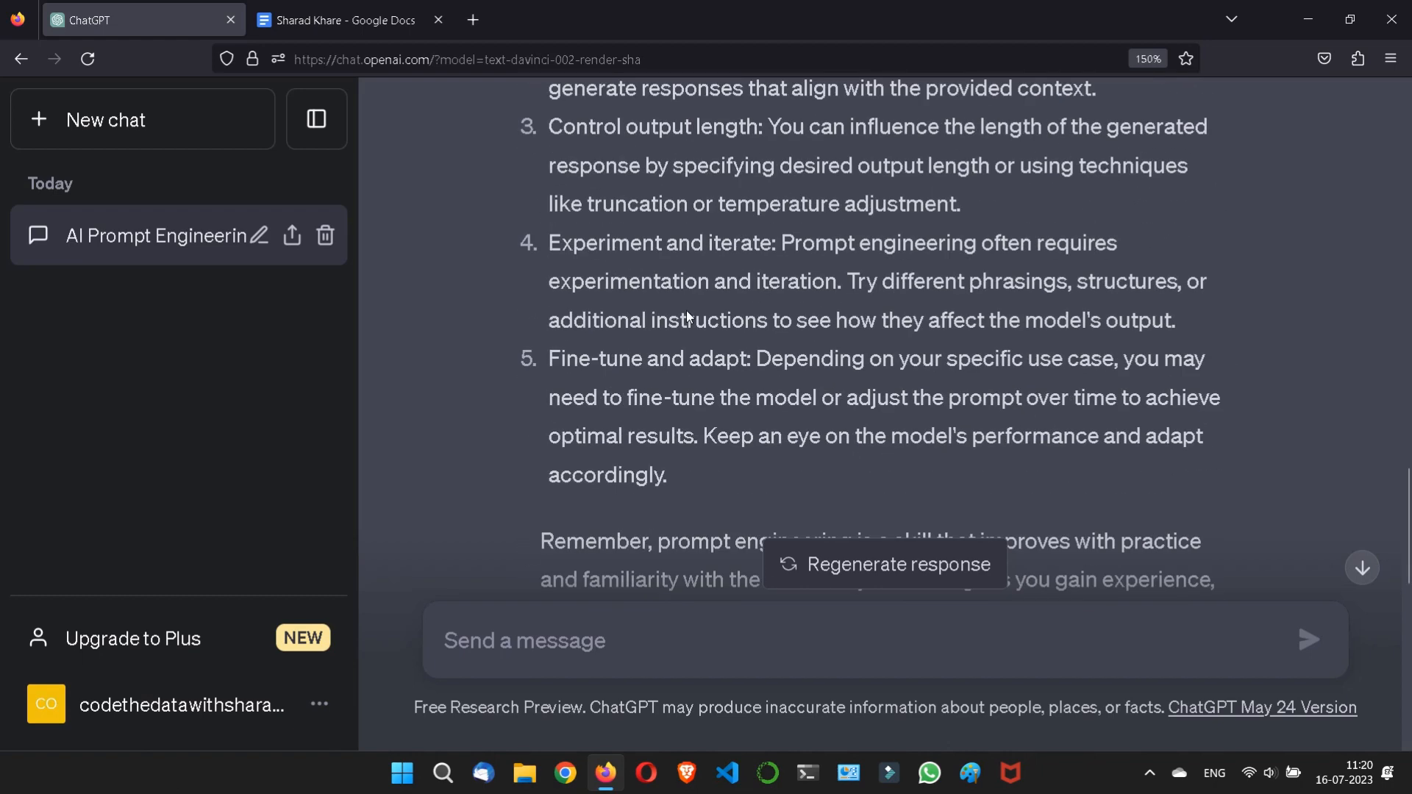
pyautogui.scroll(-4, 689, 321)
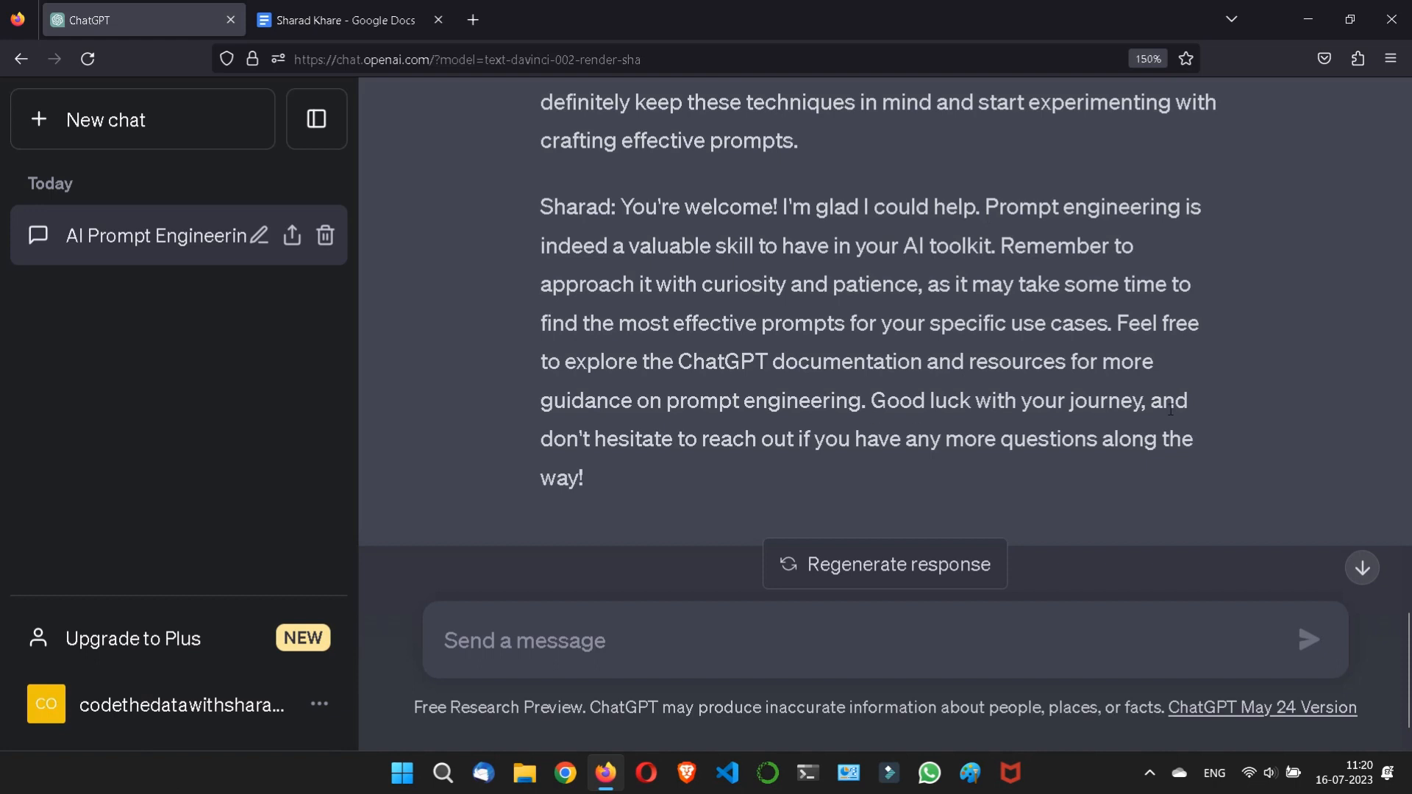
pyautogui.moveTo(1180, 403); pyautogui.dragTo(1193, 404)
pyautogui.moveTo(581, 439); pyautogui.dragTo(1043, 500)
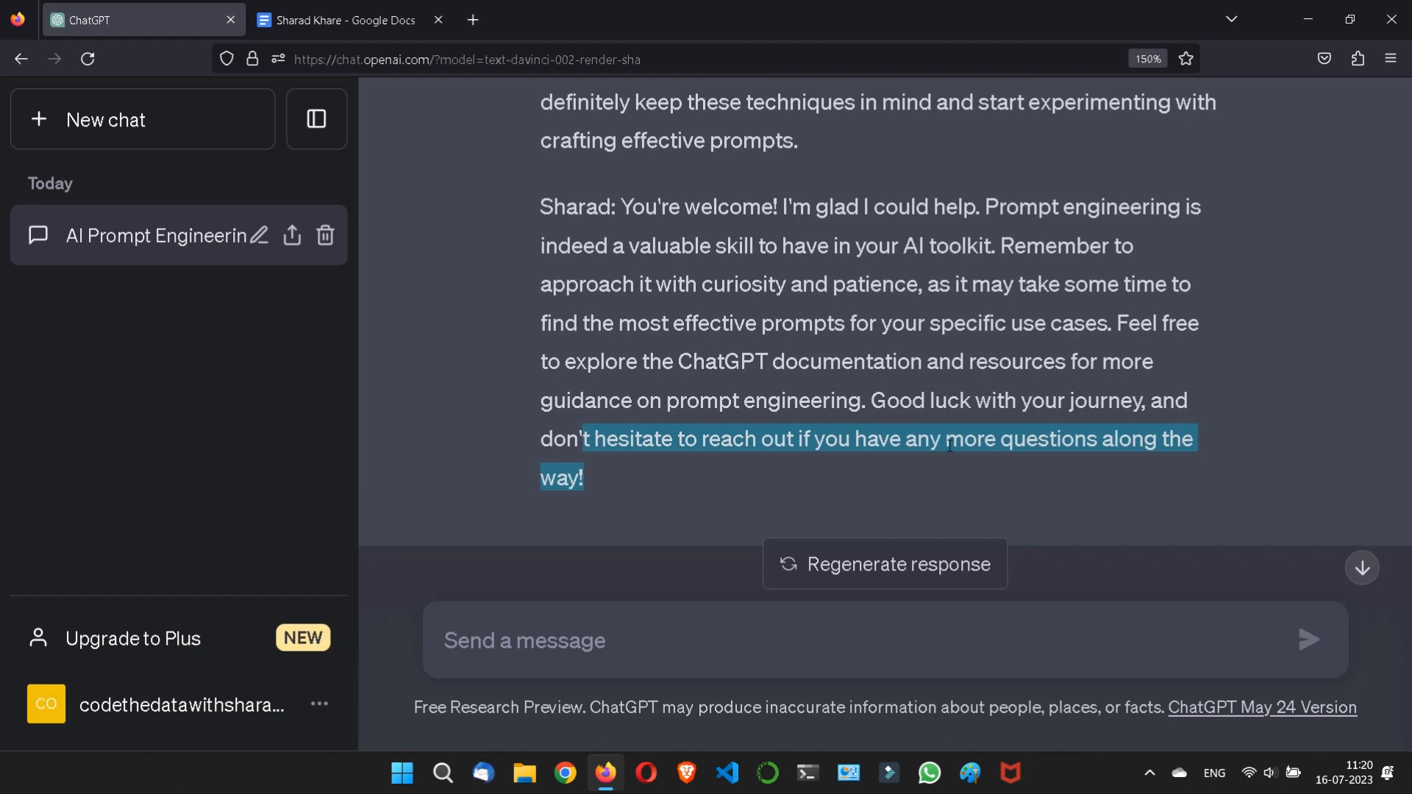
pyautogui.scroll(15, 949, 445)
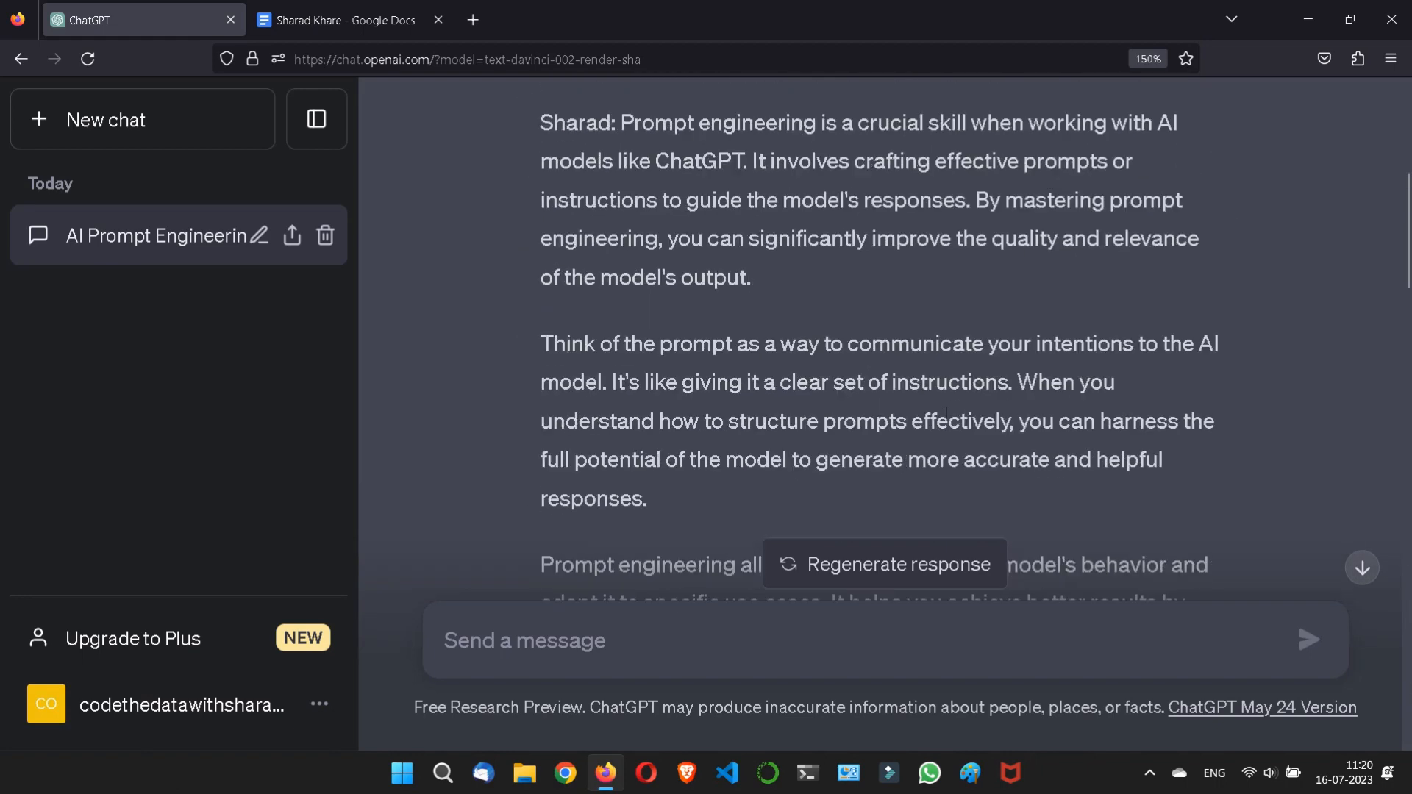
pyautogui.scroll(5, 946, 412)
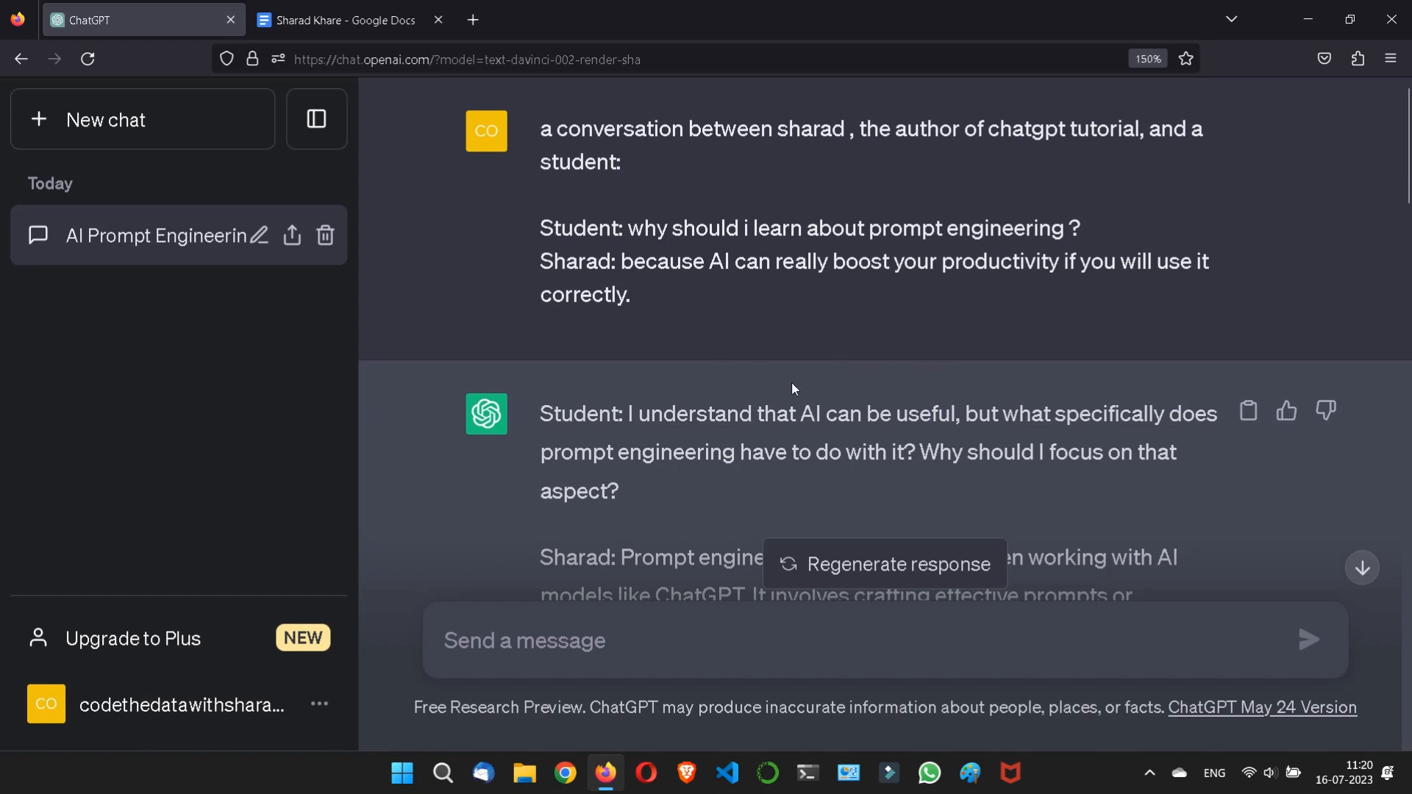
# Switch to the Google Docs note, review the "Few Shot Prompting" heading and definition, and return to the ChatGPT conversation.
pyautogui.click(321, 30)
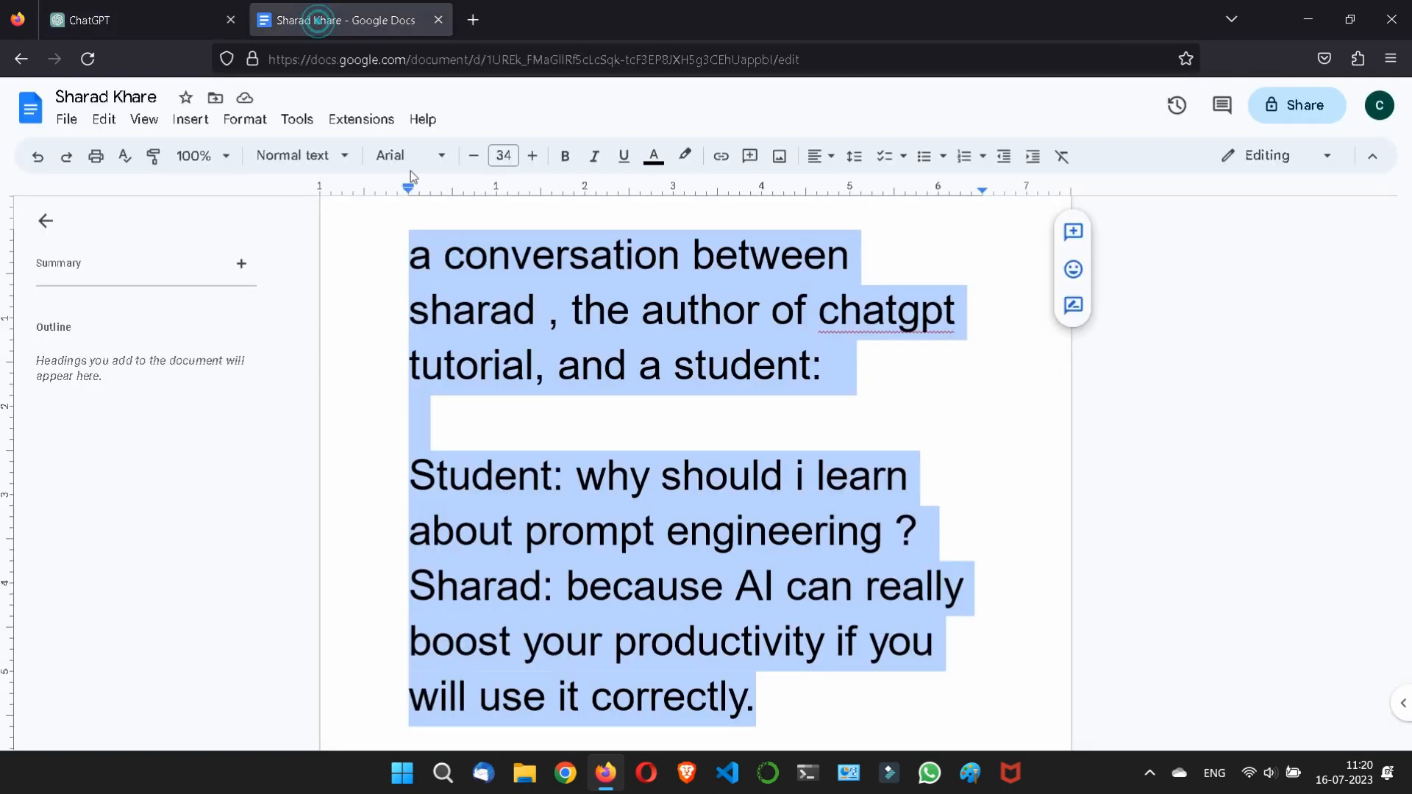
pyautogui.click(504, 461)
pyautogui.scroll(10, 498, 397)
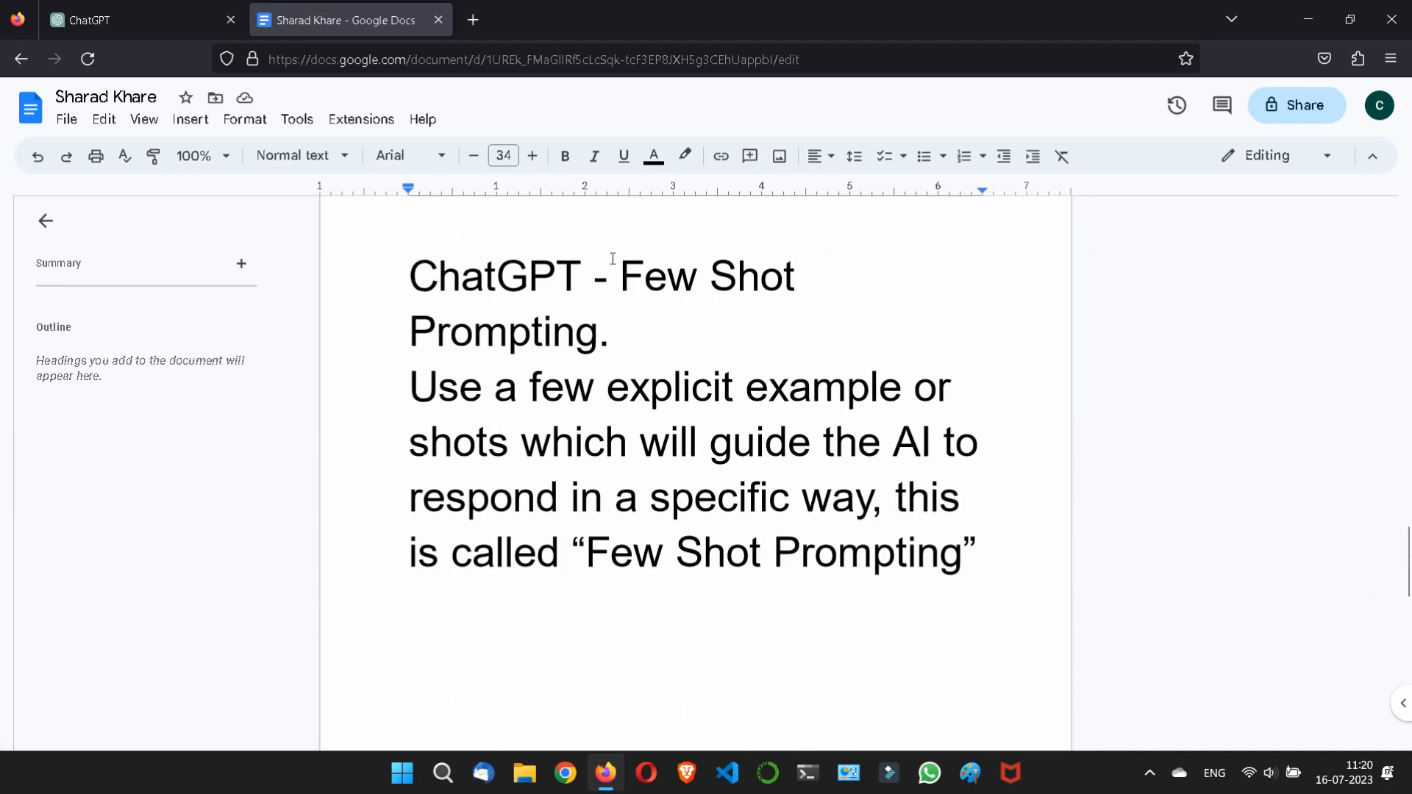
pyautogui.moveTo(610, 275); pyautogui.dragTo(630, 331)
pyautogui.click(641, 340)
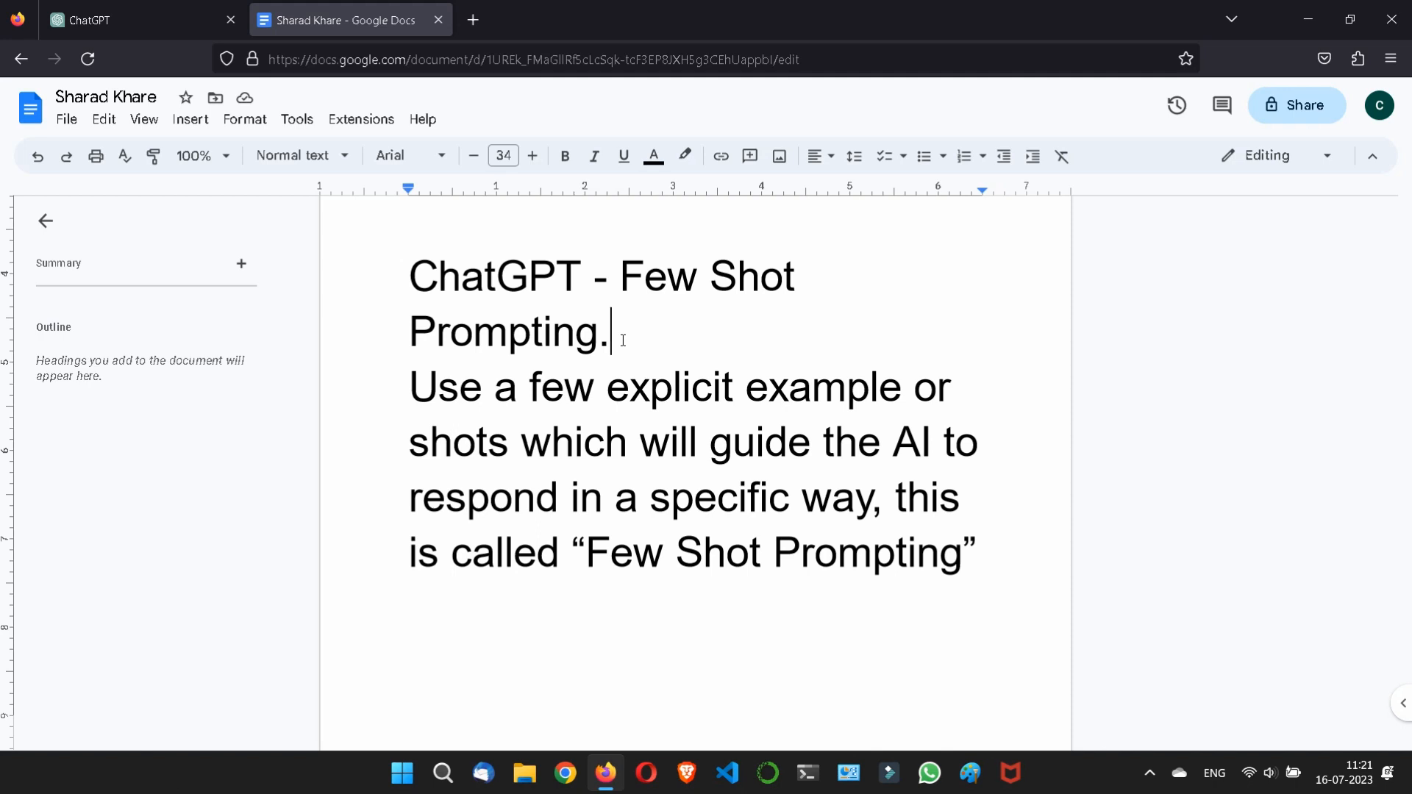
pyautogui.click(139, 21)
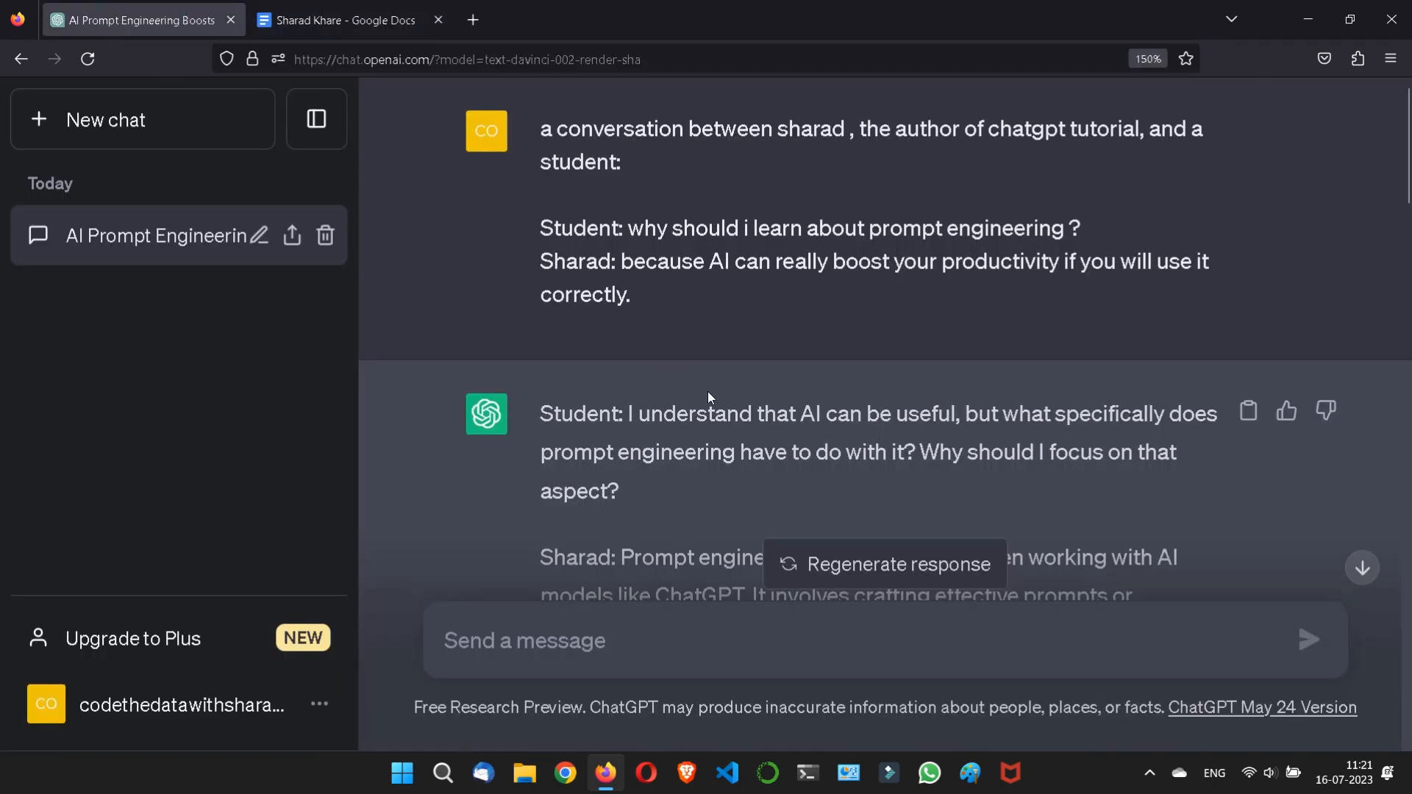